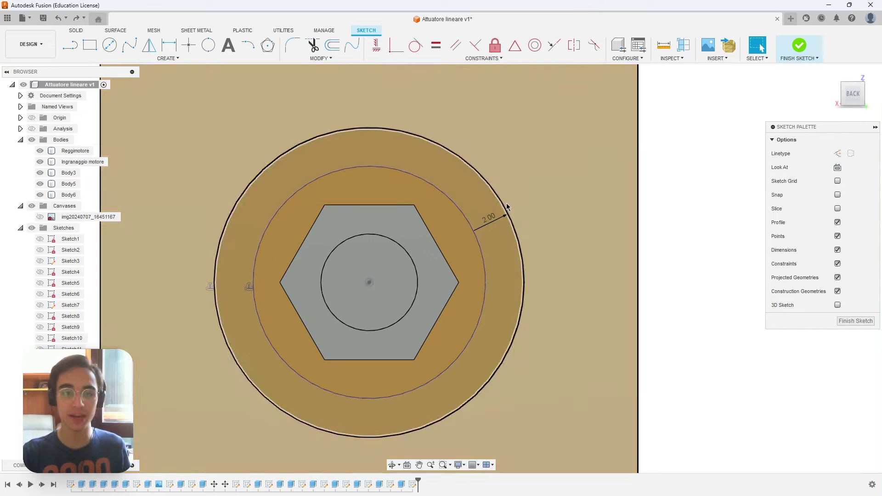
- Draw a 2-point rectangle enclosing the circles
scroll(507, 207, "down", 3)
scroll(507, 207, "down", 1)
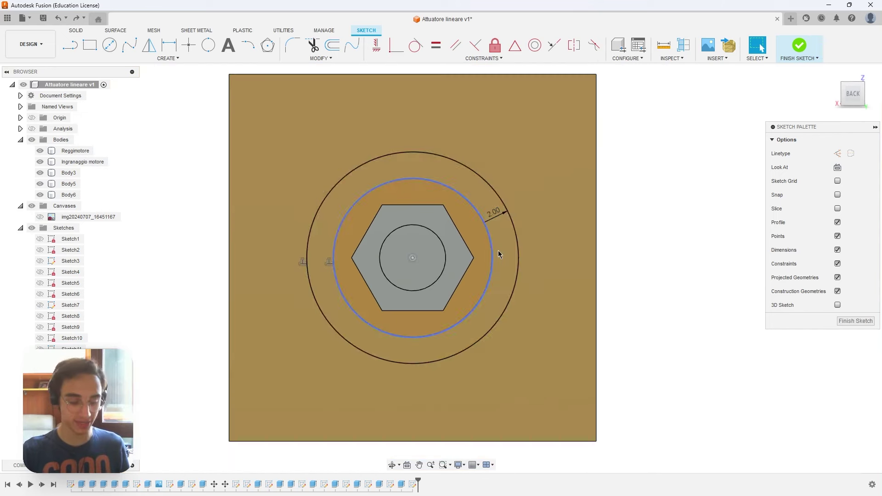
middle_click_drag(499, 254, 546, 323, "shift")
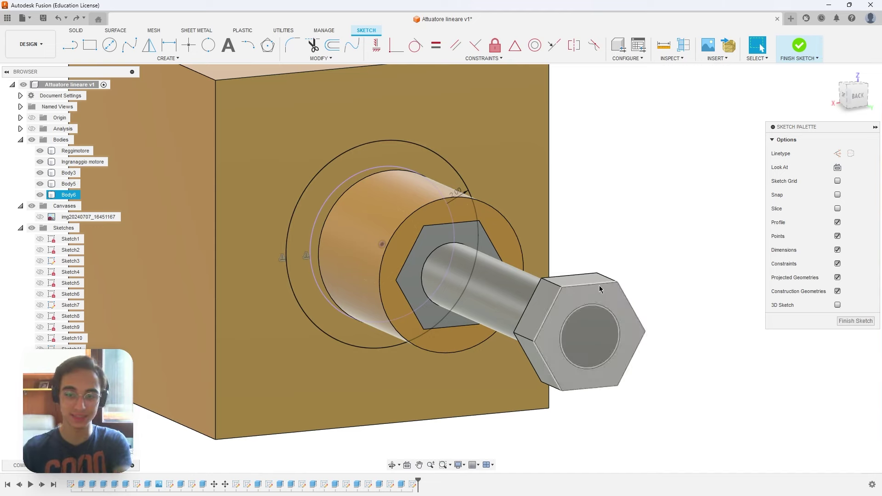
mouse_move(546, 324)
middle_mouse_down("shift")
mouse_move(405, 182)
mouse_move(437, 203)
middle_mouse_up("shift")
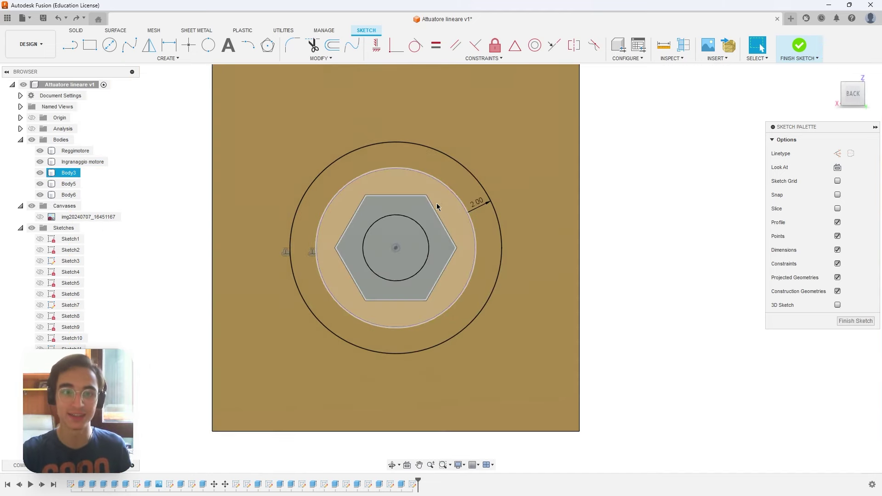
left_click(83, 48)
scroll(200, 117, "down", 2)
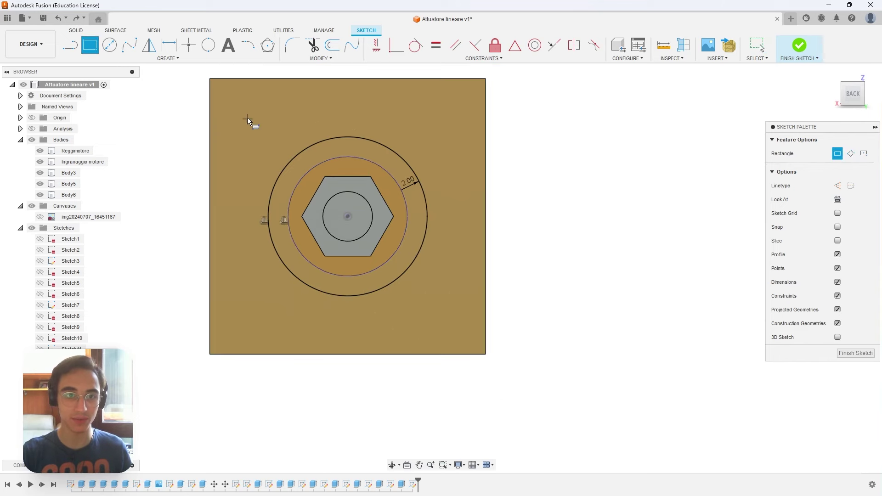
left_click(454, 331)
key("Escape")
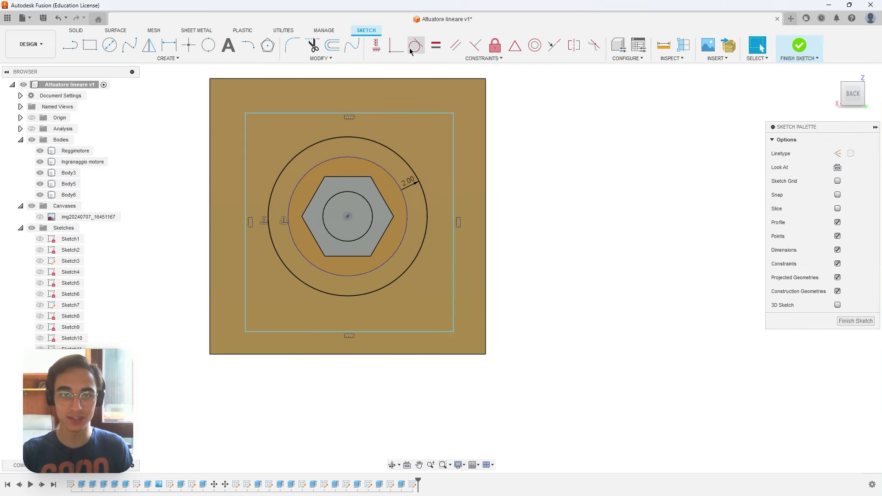
- Make all four rectangle sides tangent to the outer circle
left_click(346, 113)
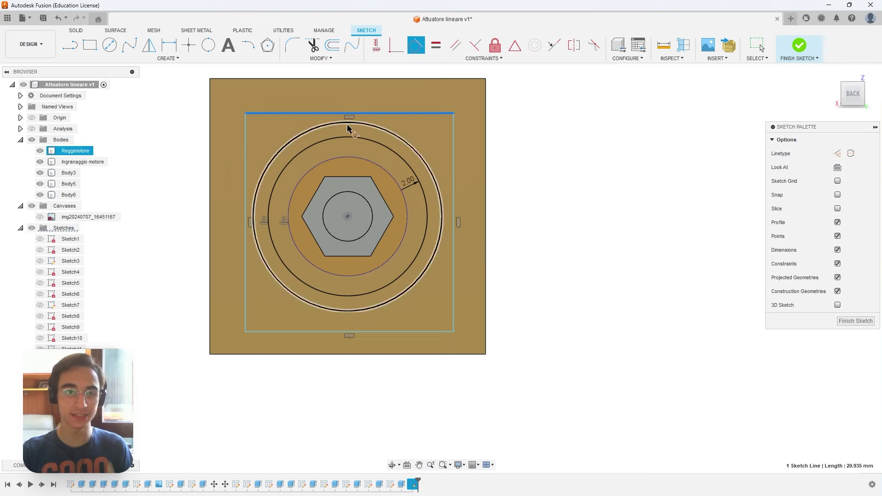
left_click(346, 139)
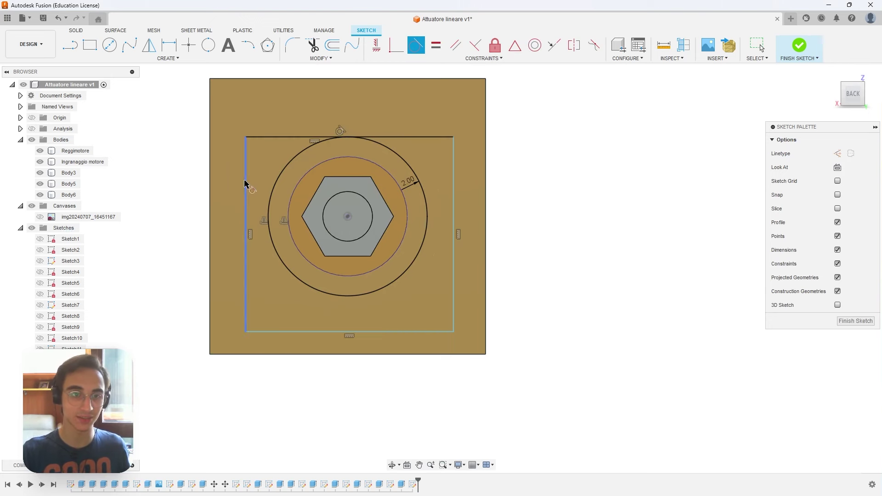
left_click(246, 184)
left_click(270, 197)
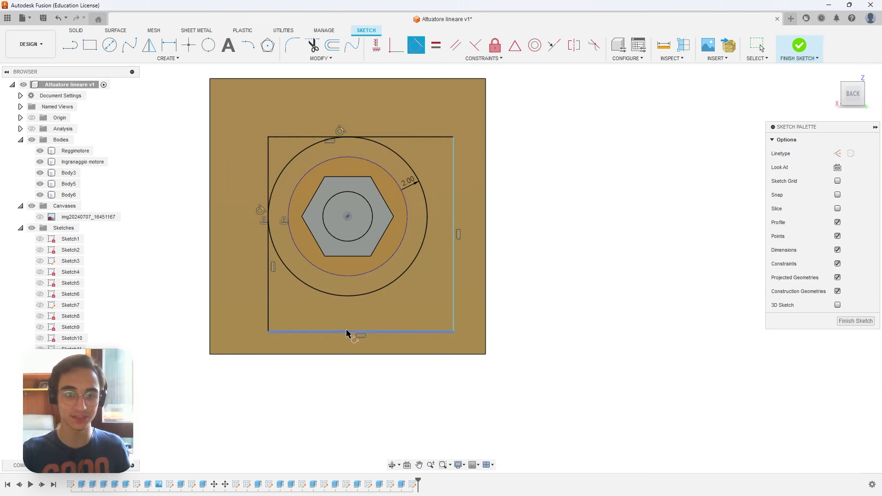
left_click(345, 298)
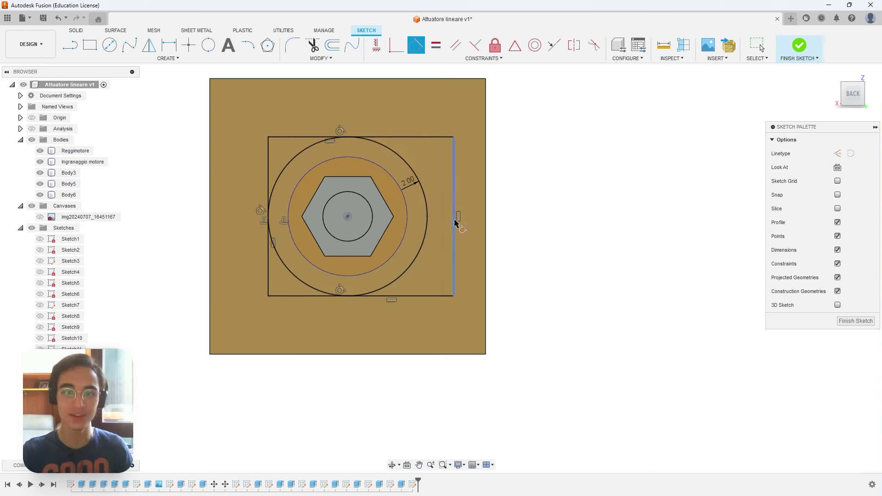
left_click(427, 220)
key("Escape")
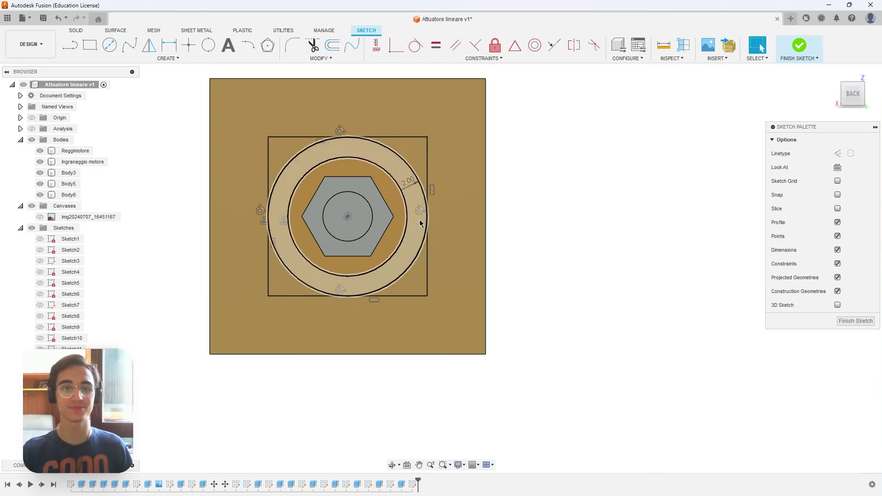
- Offset the square 2 mm outward
scroll(416, 211, "up", 3)
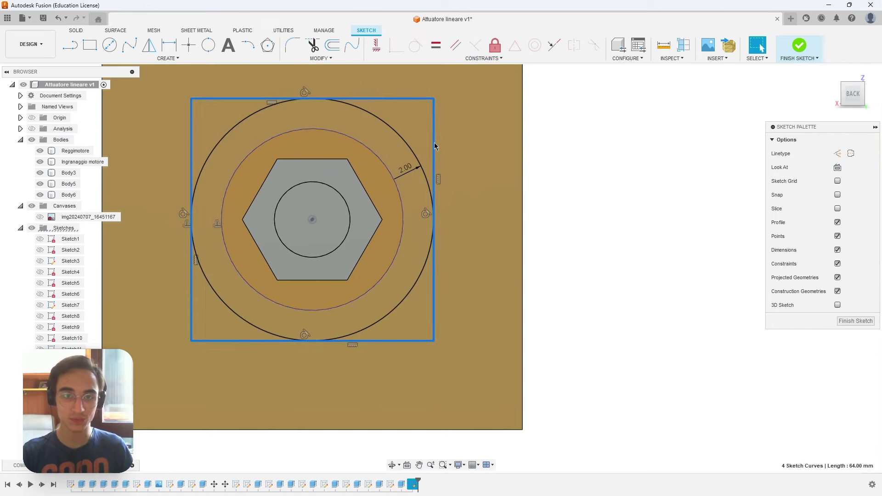
type("o")
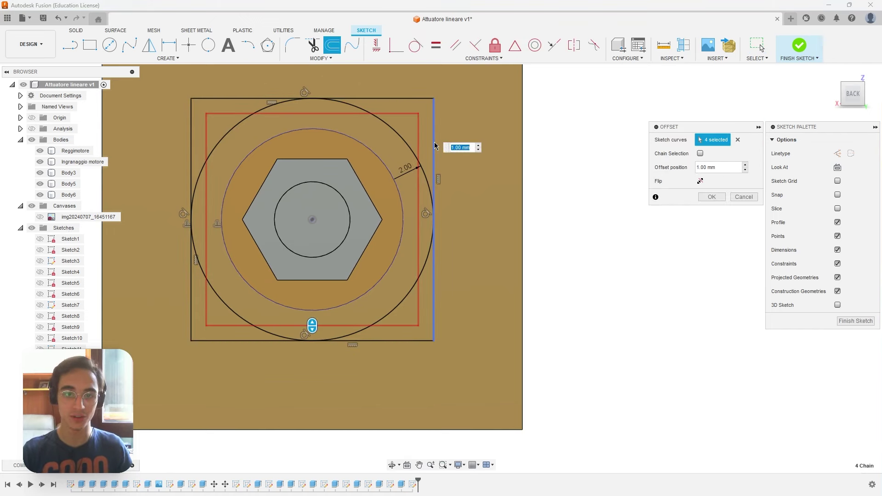
type("-2")
key("Return")
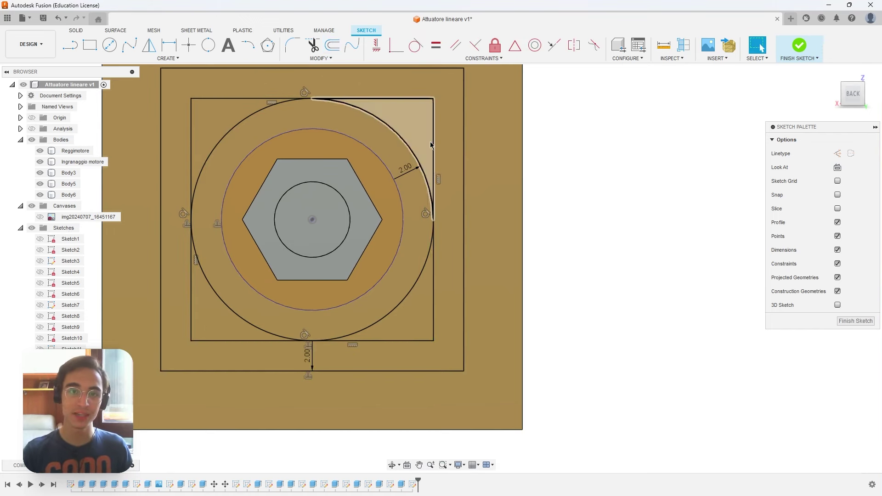
key("e")
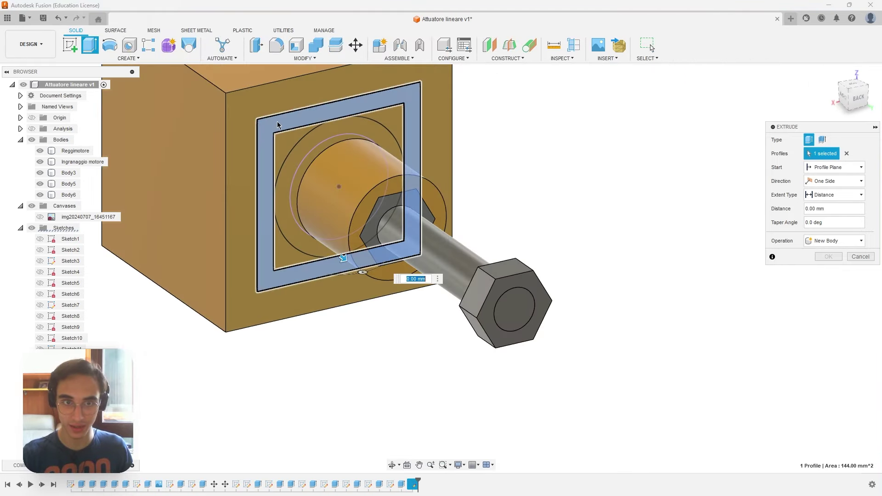
- Extrude the ring between the squares 37.5 mm, joined to the body
type("37.5")
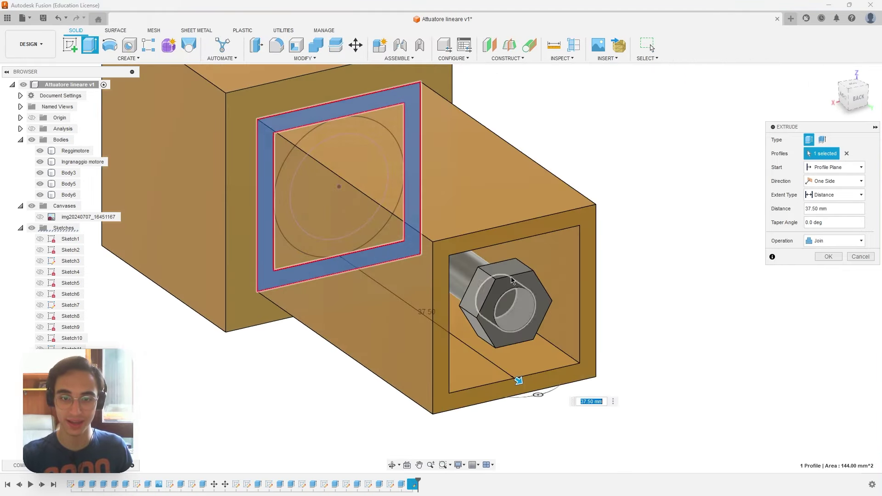
middle_click_drag(649, 146, 619, 143, "shift")
left_click(822, 257)
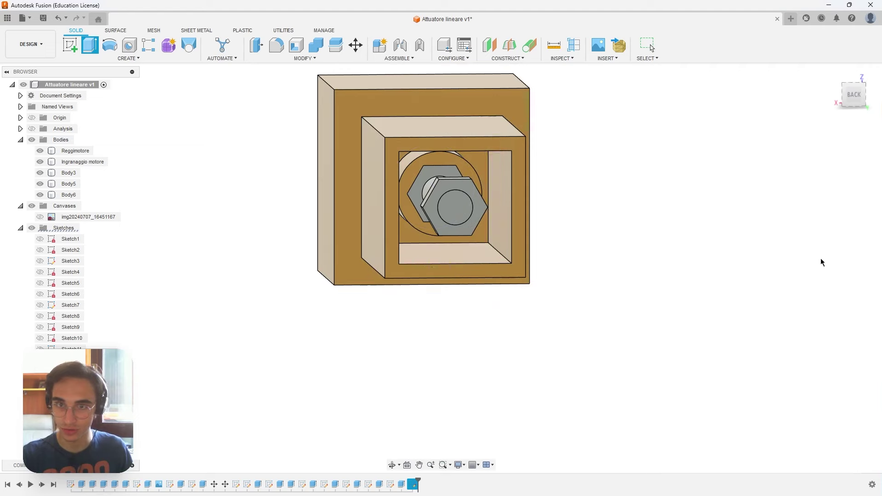
scroll(571, 183, "up", 2)
middle_click_drag(571, 183, 566, 202, "shift")
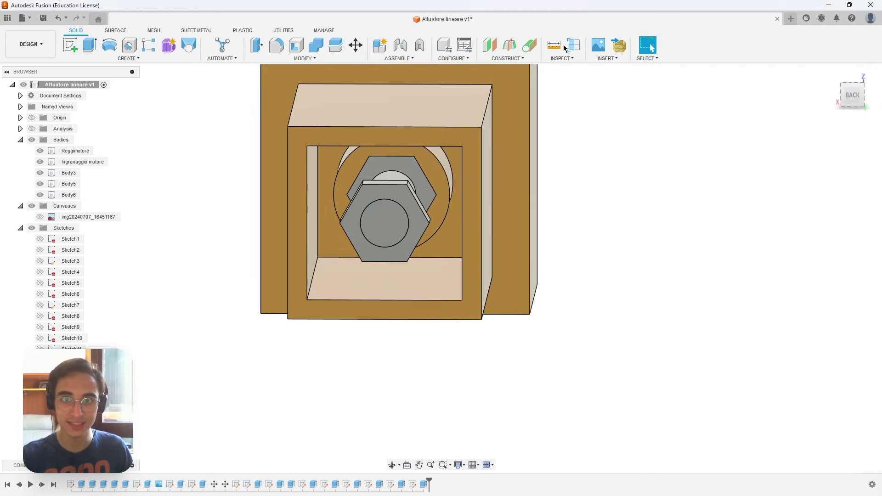
- Measure the thin wall face area and its distance to the cylindrical face
key("i")
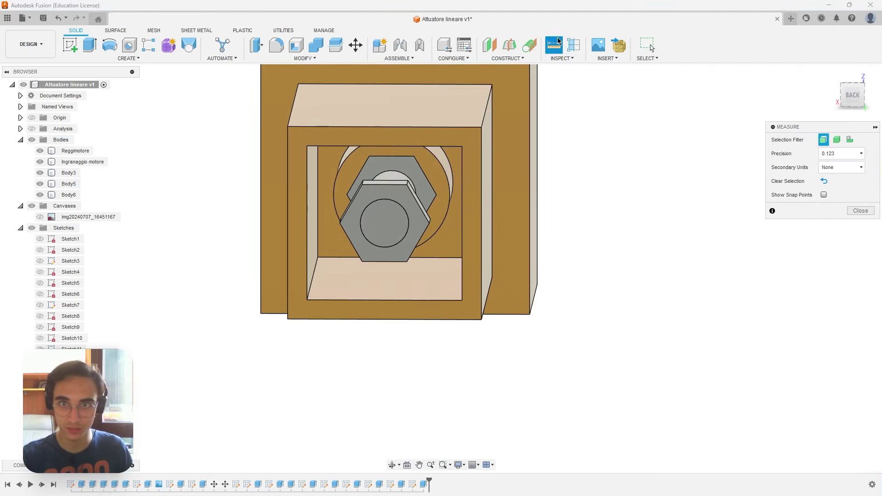
left_click(312, 186)
scroll(312, 186, "up", 2)
middle_click_drag(313, 186, 368, 187, "shift")
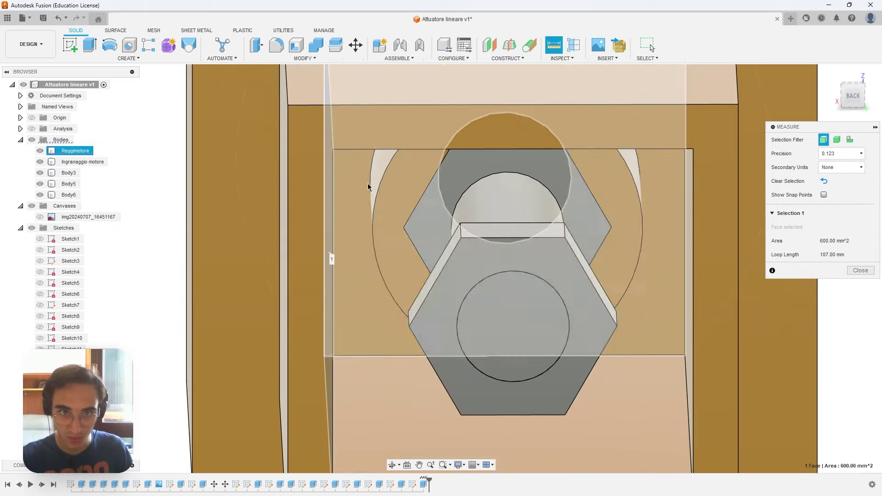
left_click(371, 187)
key("Escape")
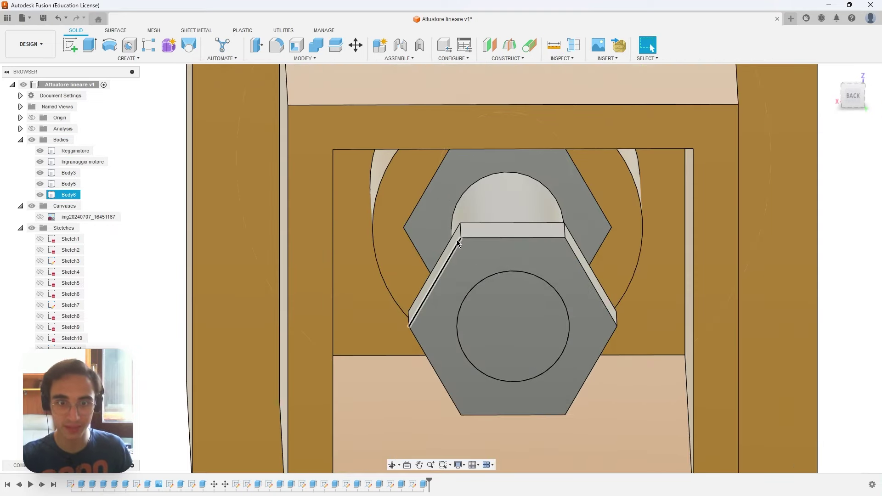
scroll(603, 225, "down", 5)
mouse_move(603, 225)
middle_mouse_down("shift")
mouse_move(741, 294)
mouse_move(669, 278)
mouse_move(705, 291)
mouse_move(696, 298)
middle_mouse_up("shift")
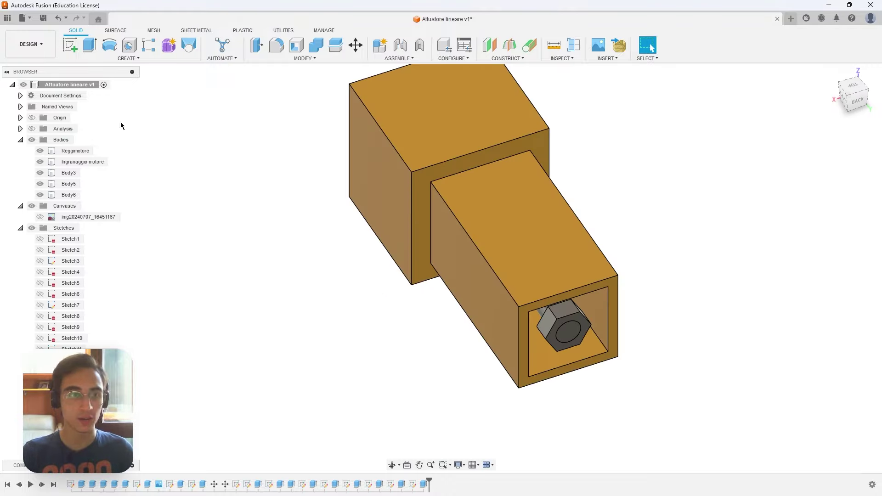
left_click(580, 49)
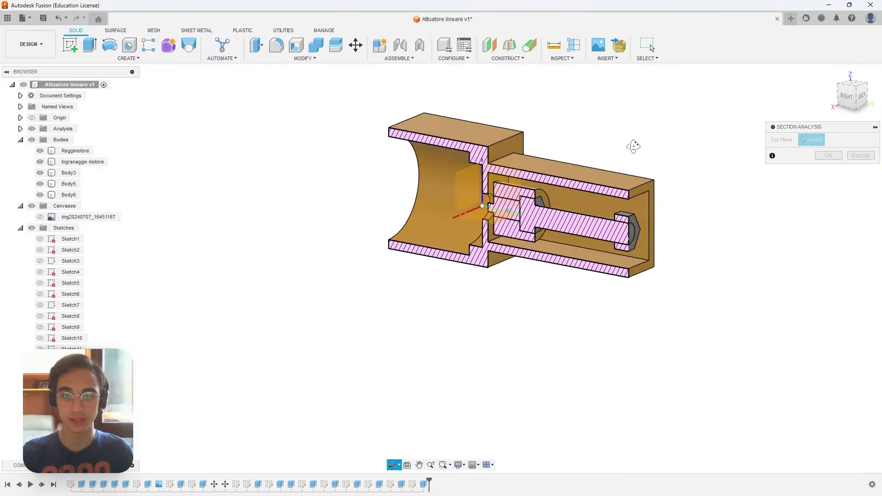
scroll(515, 210, "up", 3)
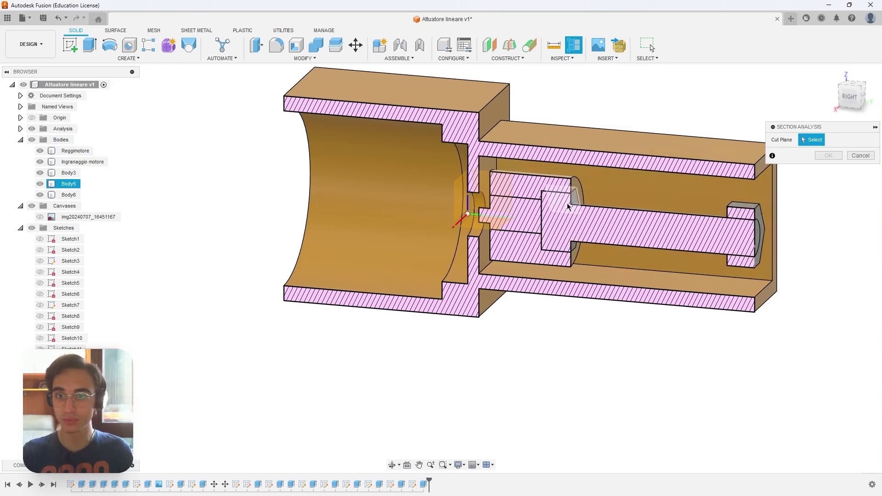
scroll(751, 220, "up", 2)
scroll(751, 217, "up", 2)
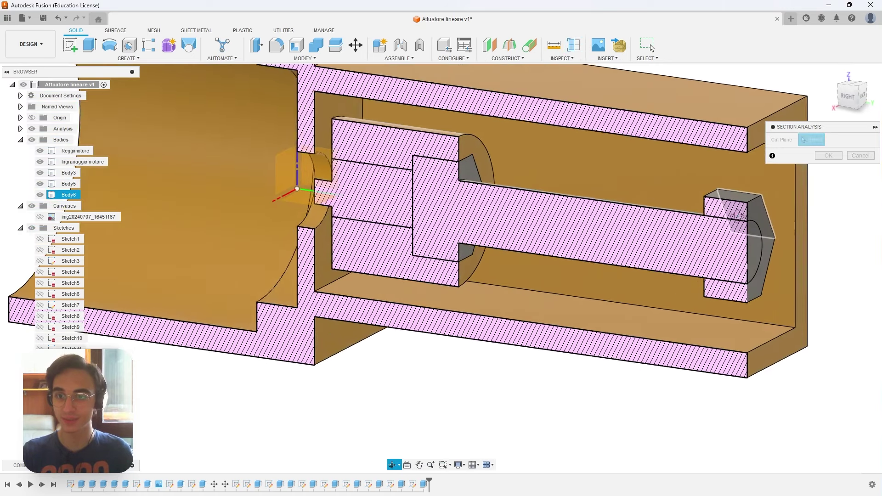
scroll(749, 214, "up", 1)
scroll(748, 215, "down", 3)
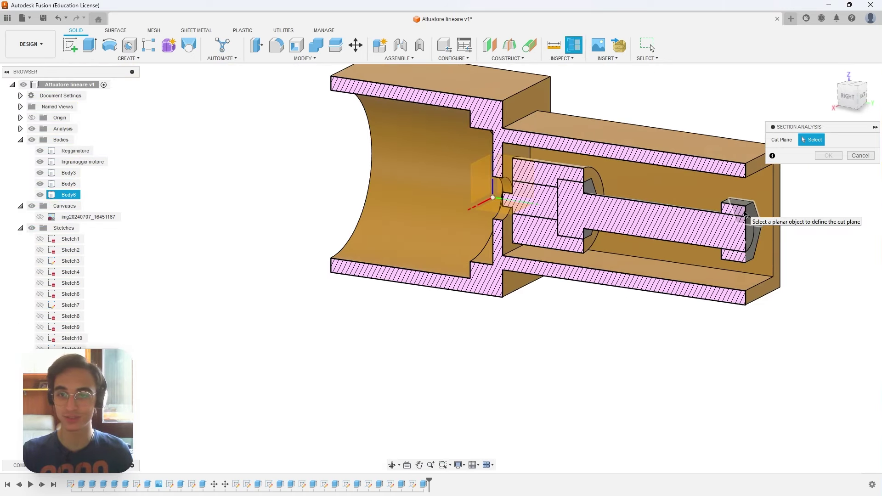
key("Escape")
scroll(786, 189, "up", 3)
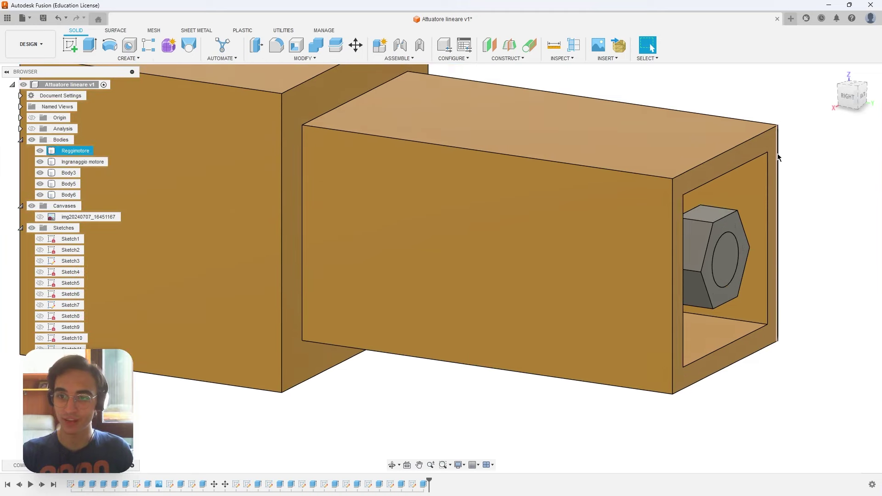
left_click(774, 146)
- Start a new sketch on the sleeve's end face and view it straight on
right_click(772, 150)
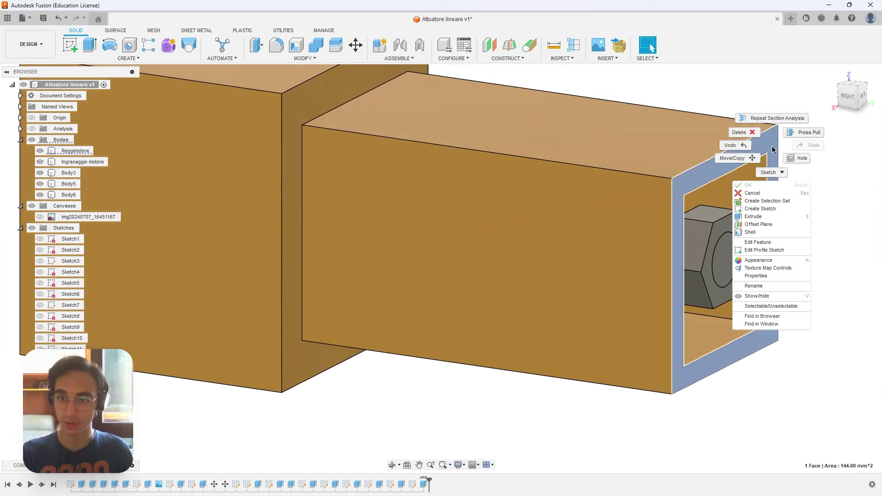
left_click(774, 209)
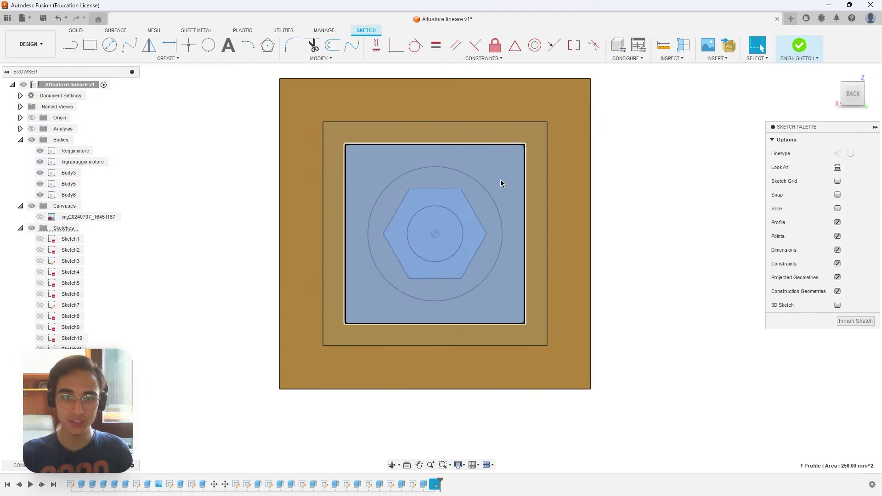
mouse_move(500, 184)
middle_mouse_down("shift")
mouse_move(504, 194)
mouse_move(547, 196)
middle_mouse_up("shift")
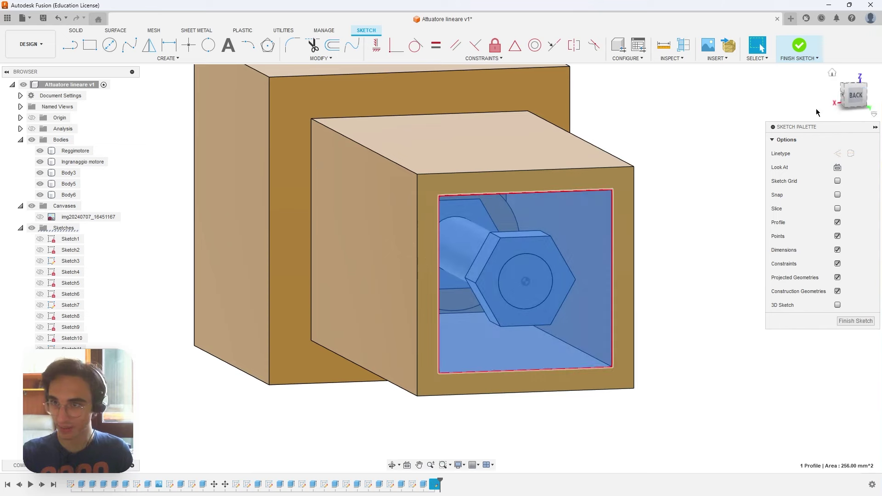
left_click(856, 95)
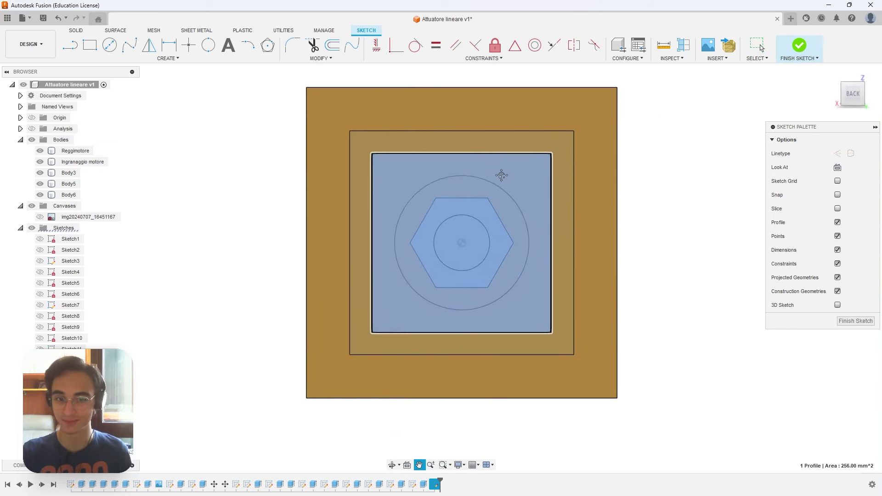
- Offset the square outline by -0.5 mm
key("o")
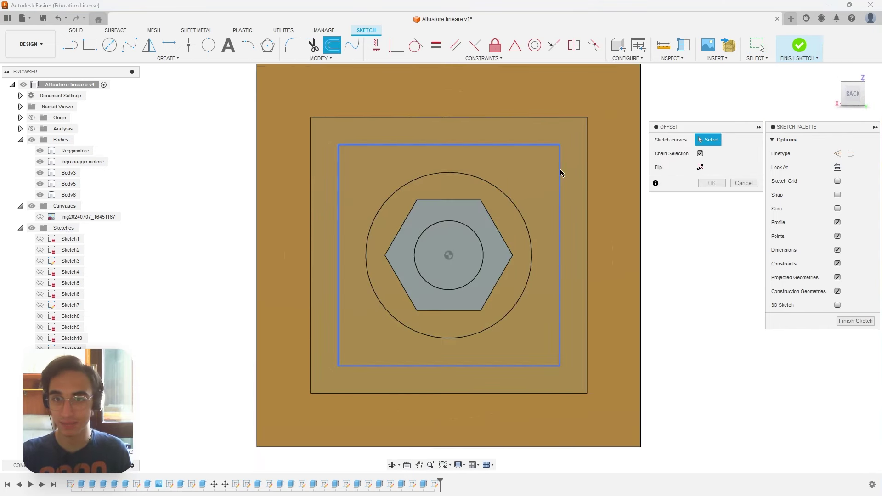
left_click(560, 174)
type("-0.5")
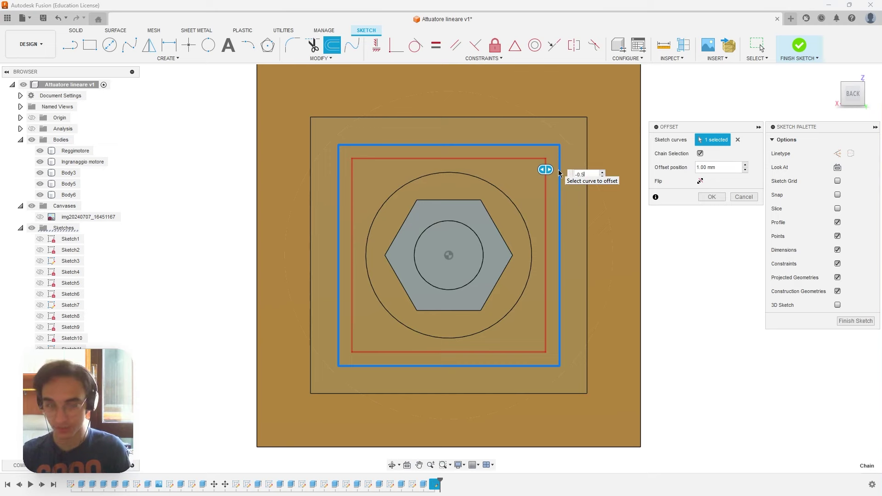
key("Return")
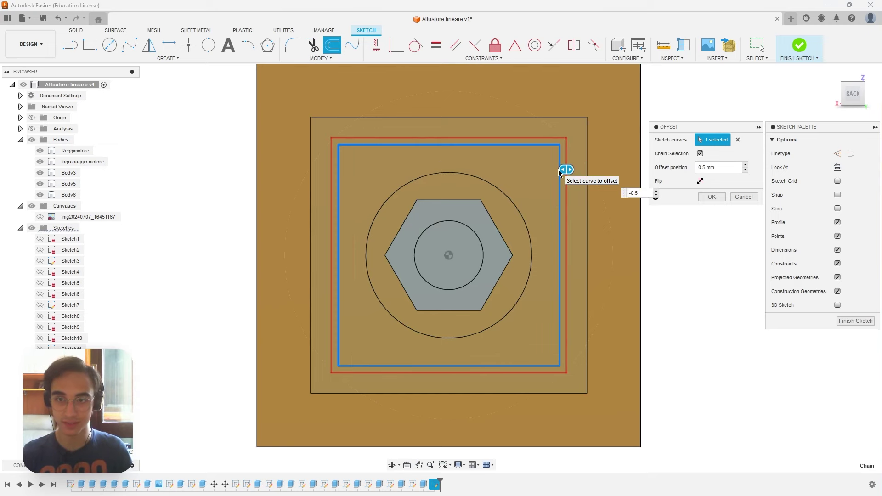
- Flip the square offset to 0.5 mm so it goes inward
key("Return")
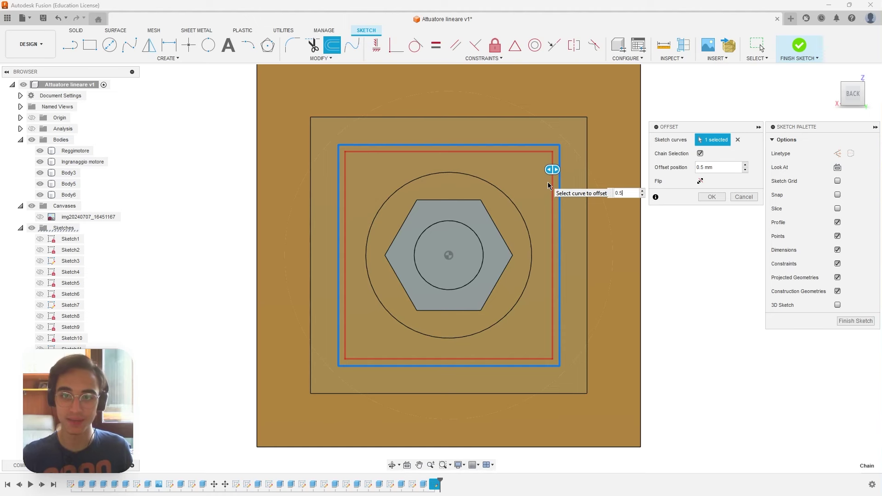
- Commit the 0.5 mm inward offset of the square
key("Return")
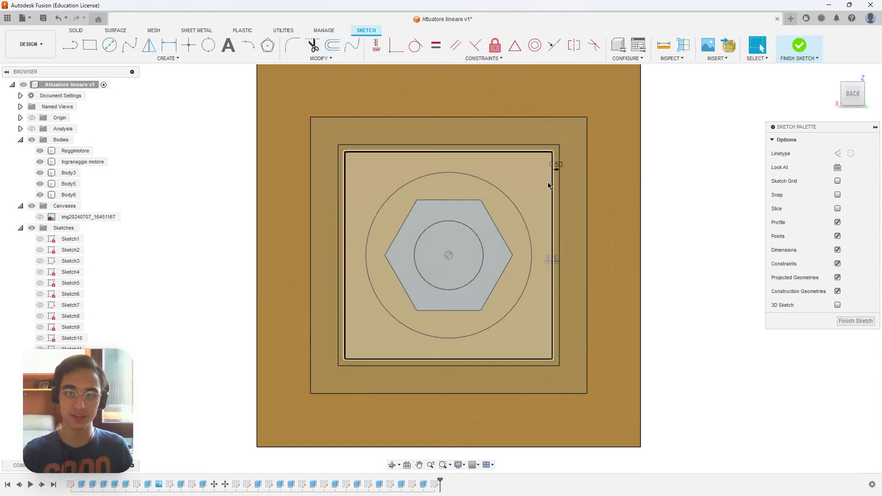
left_click(534, 187)
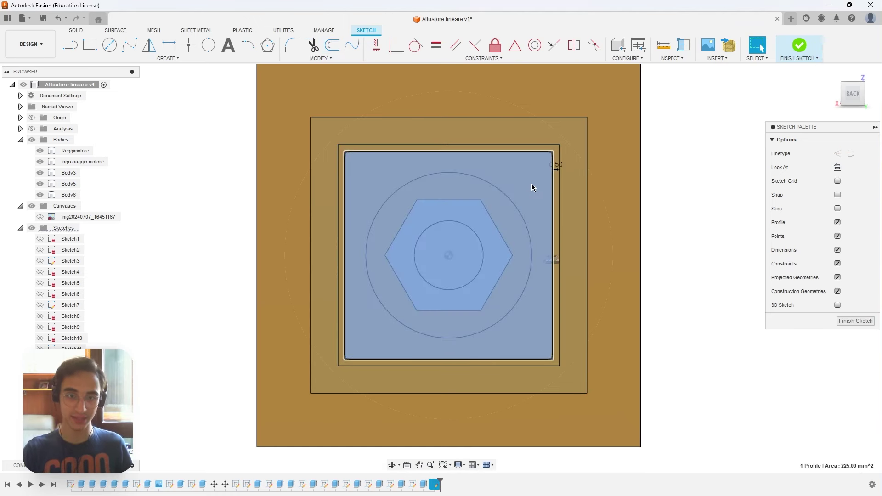
key("Escape")
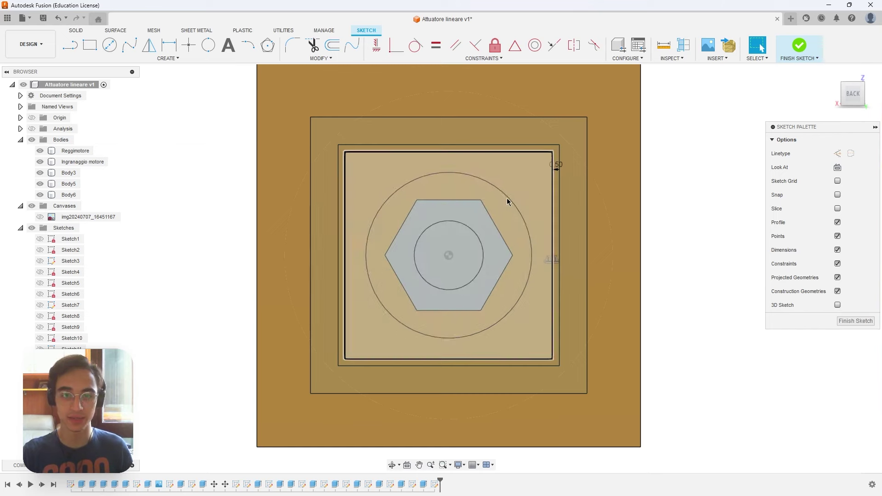
scroll(508, 199, "up", 2)
- Project the hexagon face into the sketch and select the region around it
key("p")
left_click(475, 219)
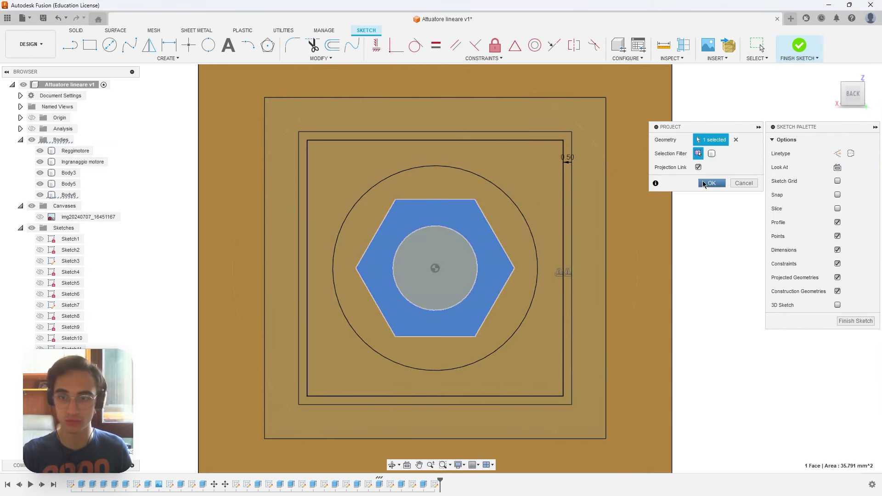
left_click(702, 184)
left_click(522, 189)
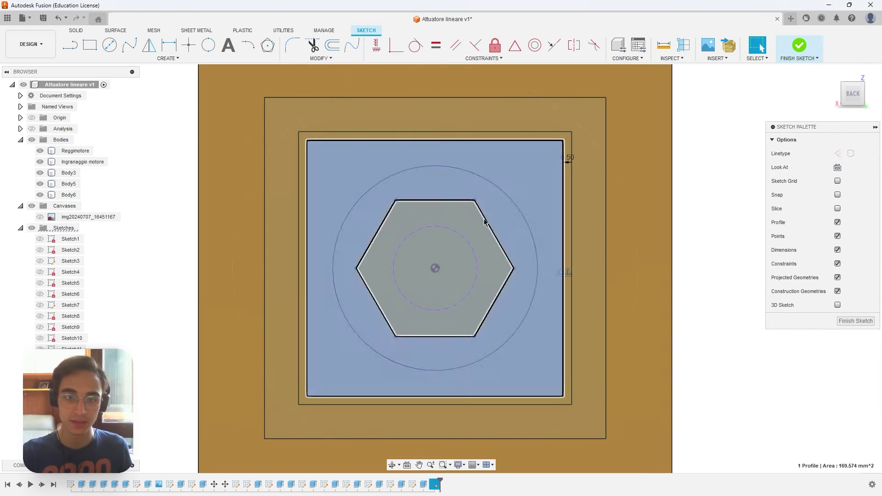
- Extrude the region between square and hexagon 3.75 mm as a new body
key("e")
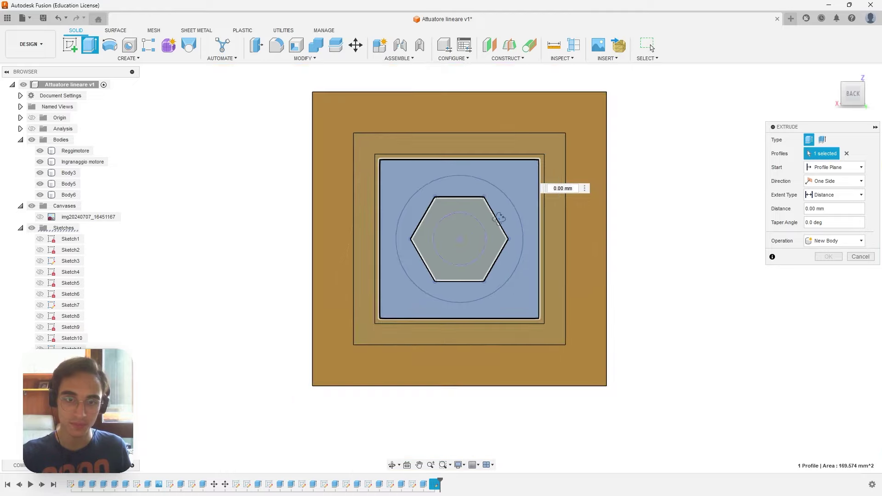
mouse_move(500, 195)
middle_mouse_down("shift")
mouse_move(574, 230)
mouse_move(523, 252)
middle_mouse_up("shift")
scroll(523, 252, "up", 3)
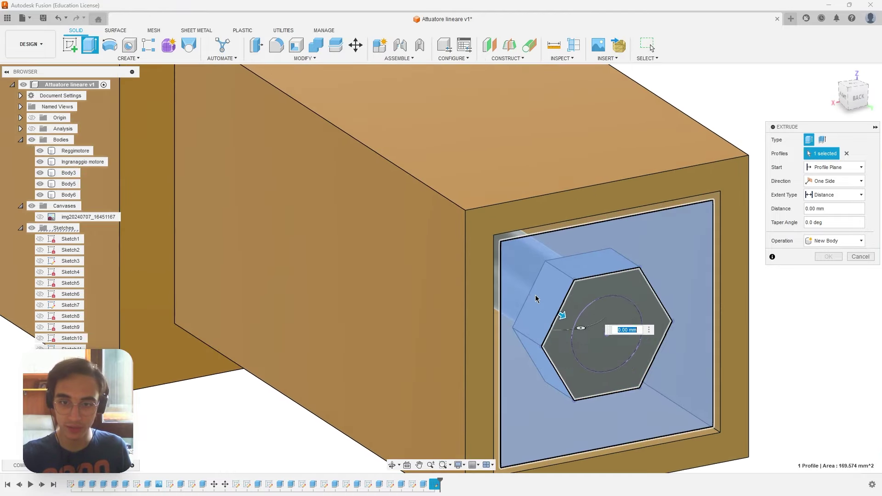
scroll(571, 286, "down", 1)
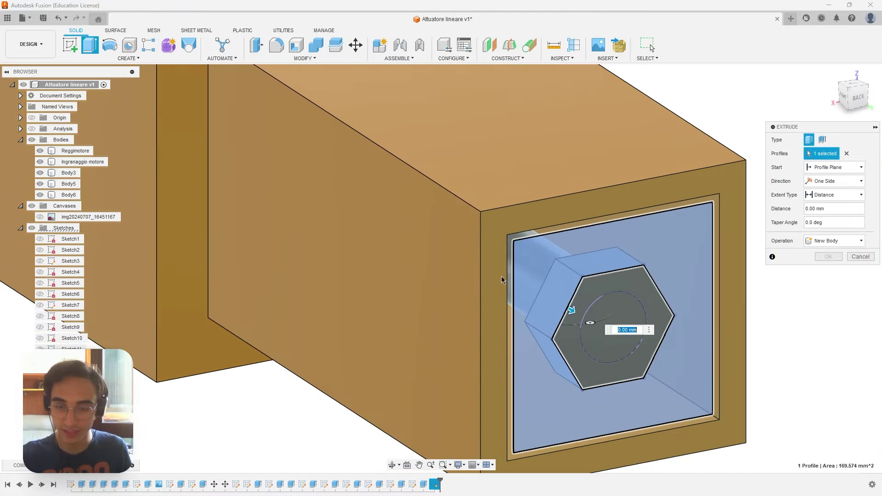
middle_click_drag(501, 279, 387, 184)
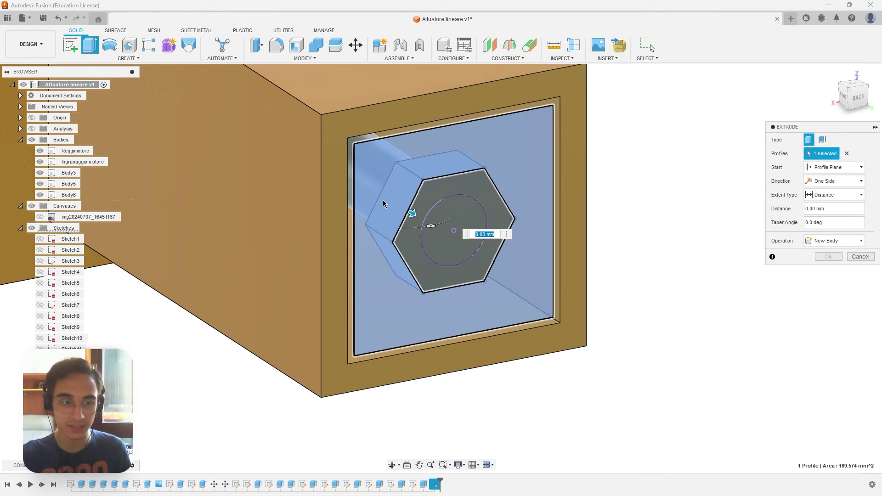
left_click(20, 140)
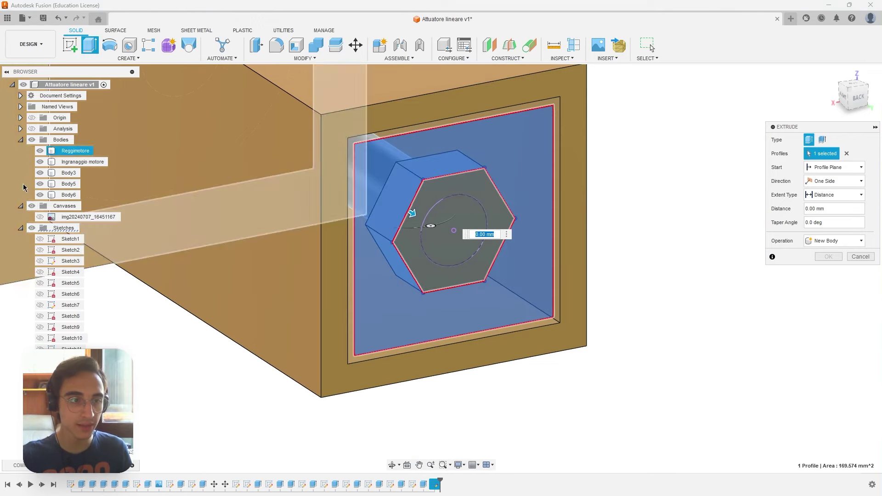
type("-37.5")
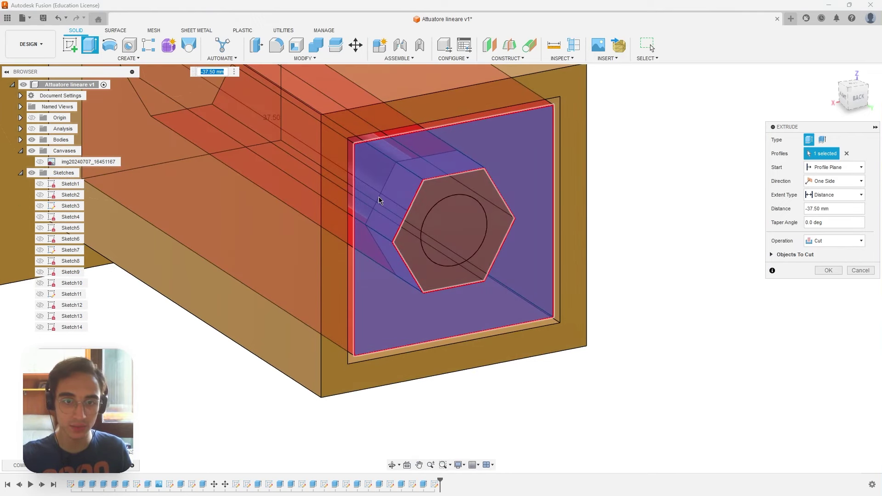
left_click(381, 201)
type("-3.75")
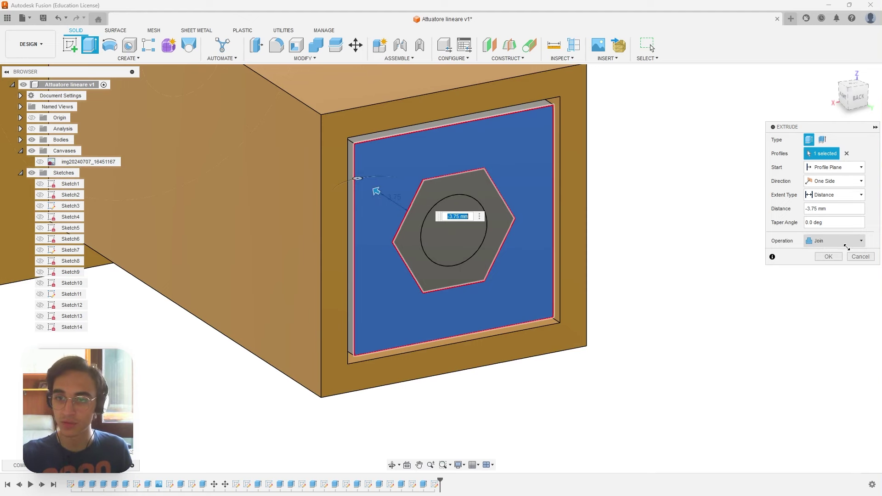
left_click(840, 244)
left_click(824, 283)
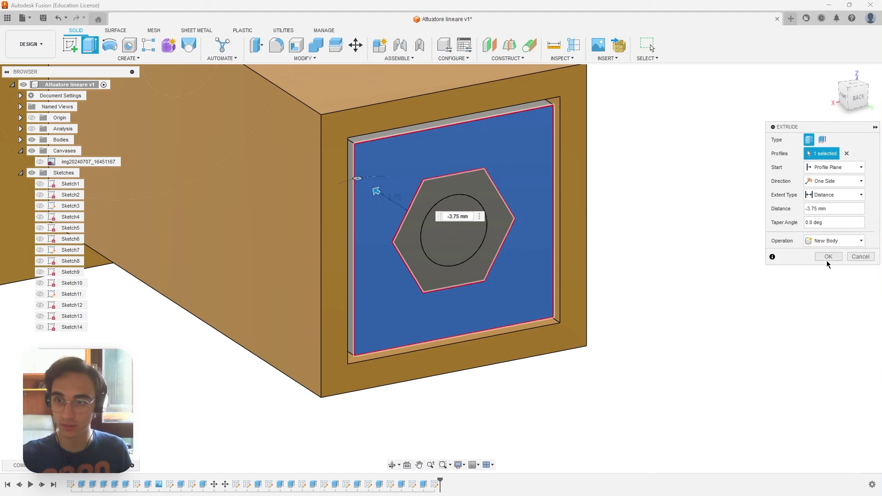
left_click(827, 256)
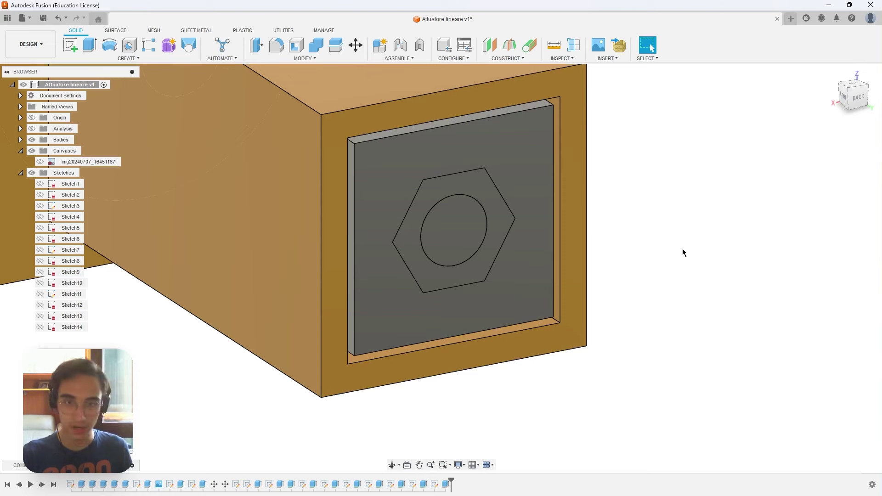
key("a")
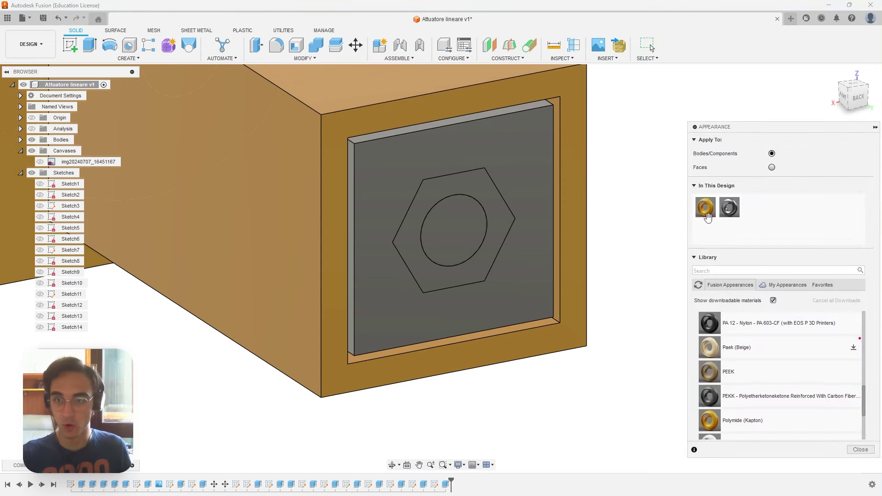
- Apply the housing's gold appearance to the new plate
left_click_drag(705, 207, 532, 142)
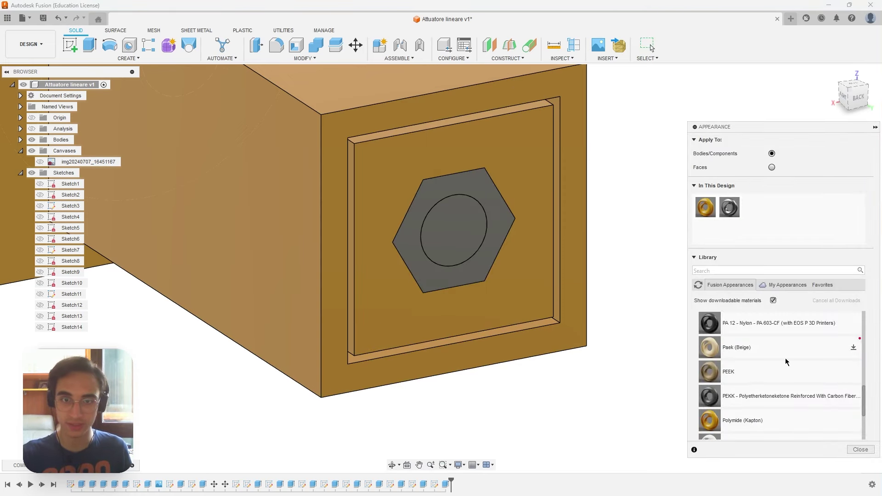
left_click(855, 450)
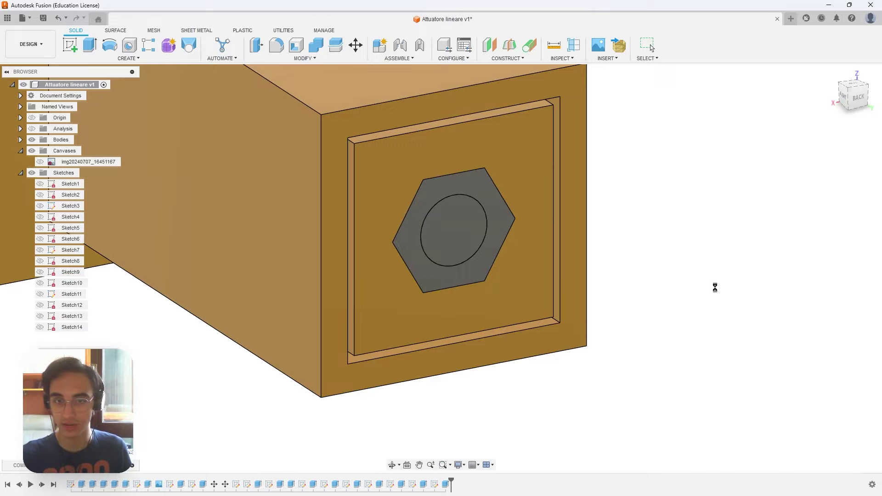
scroll(482, 255, "down", 2)
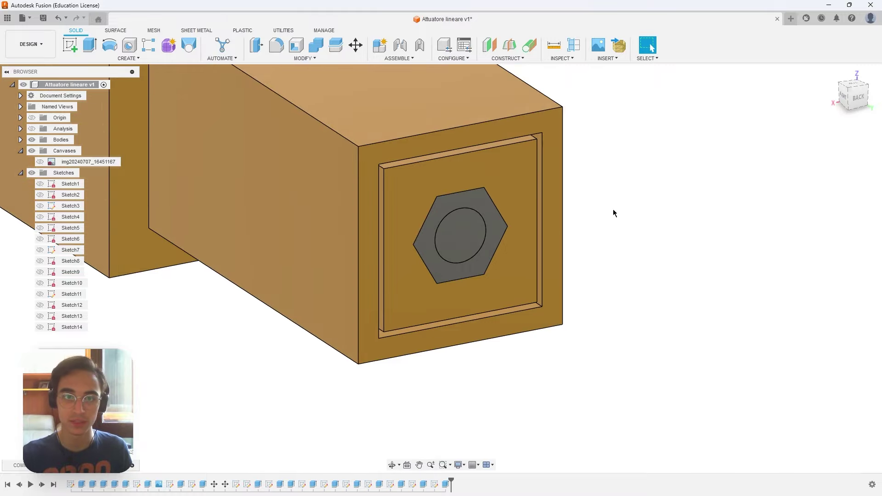
- Inspect the plate's fit with a section analysis, then exit it
left_click(573, 44)
mouse_move(634, 187)
middle_mouse_down("shift")
mouse_move(640, 199)
mouse_move(669, 187)
mouse_move(656, 193)
middle_mouse_up("shift")
scroll(547, 186, "up", 3)
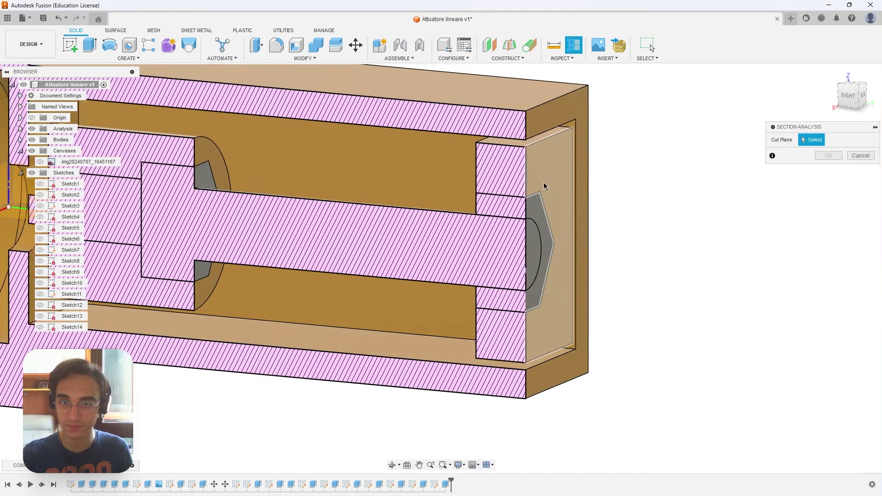
key("Escape")
scroll(638, 161, "down", 1)
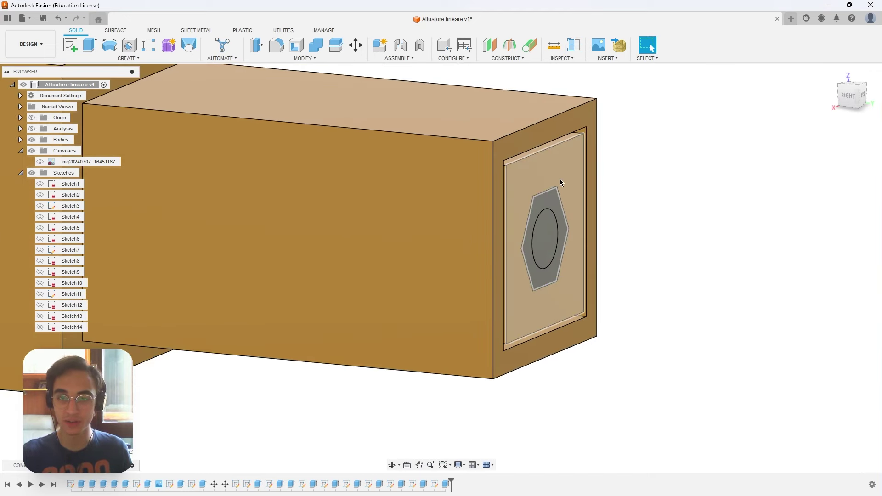
- Hide the Reggimotore housing body and start a sketch on the plate's front face
left_click(457, 158)
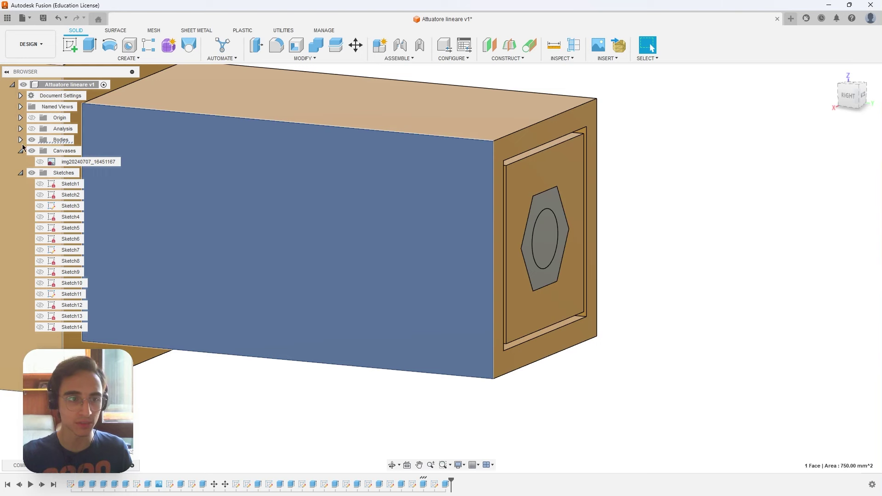
left_click(21, 140)
left_click(40, 151)
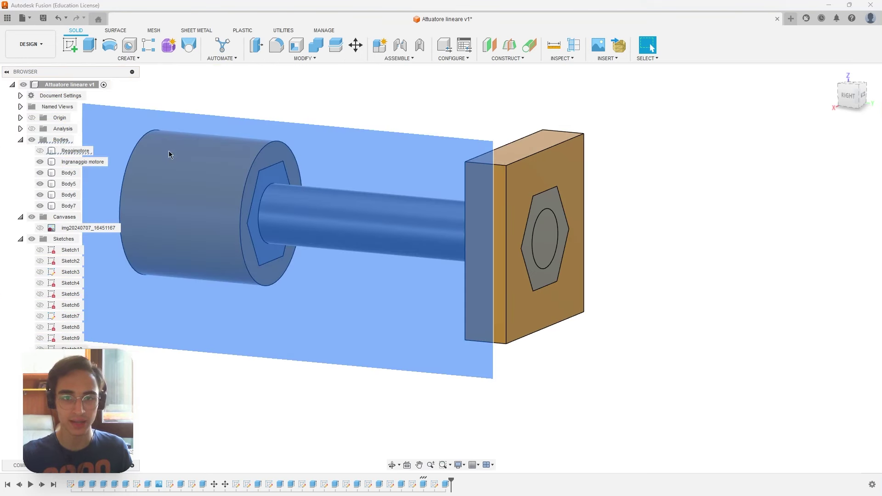
middle_click_drag(768, 209, 577, 197, "shift")
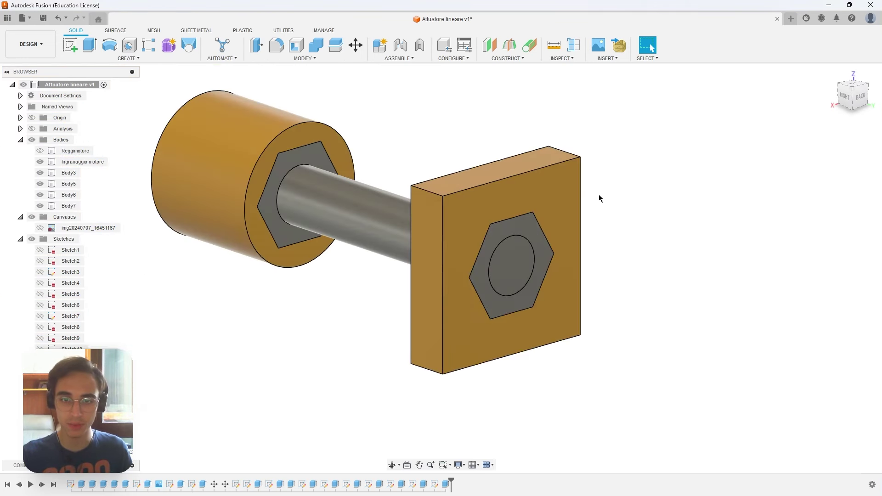
left_click(554, 192)
right_click(555, 192)
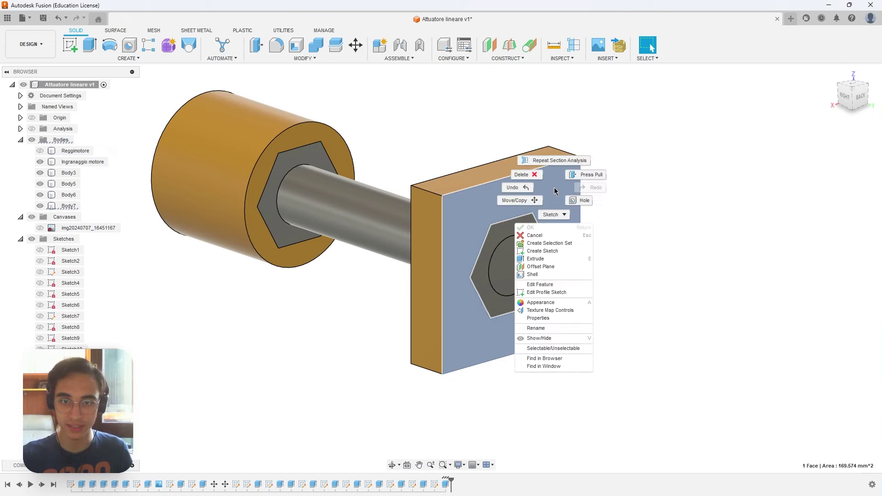
left_click(542, 251)
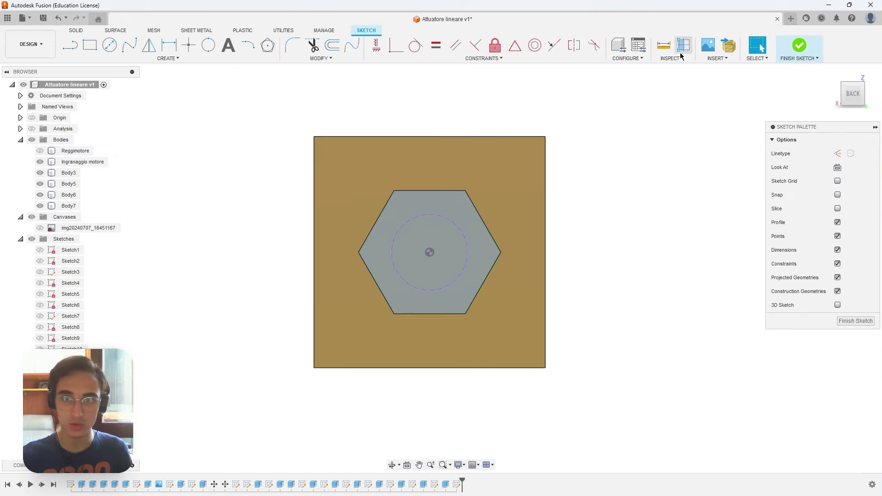
- Measure the 1.50 mm gap between the inner circle and hexagon edge
key("i")
left_click(465, 237)
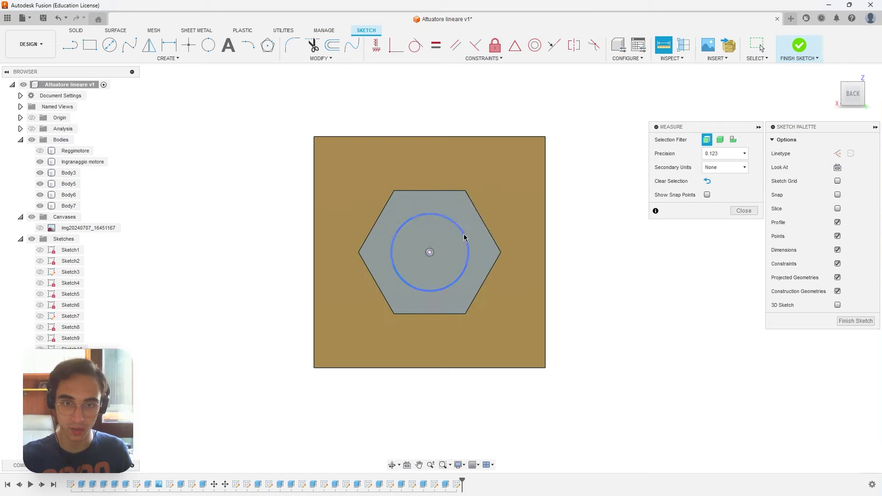
left_click(482, 224)
scroll(480, 229, "up", 3)
scroll(473, 238, "up", 2)
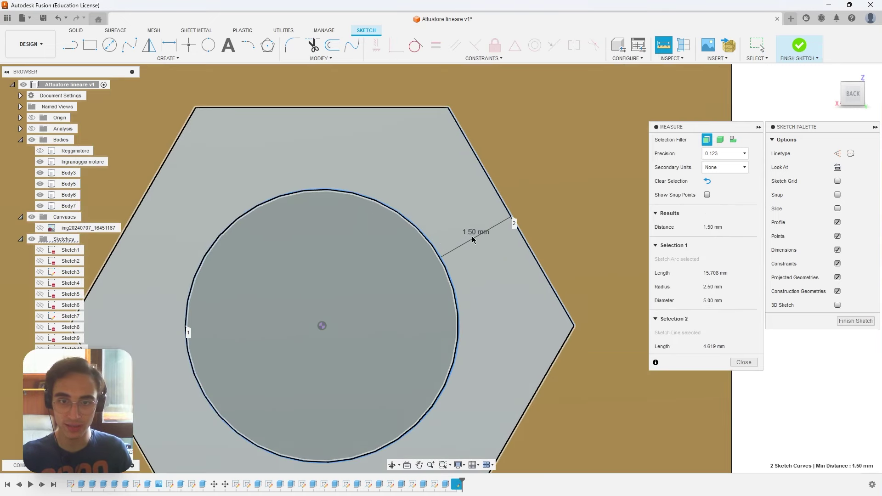
scroll(473, 238, "down", 2)
scroll(470, 236, "down", 3)
key("Escape")
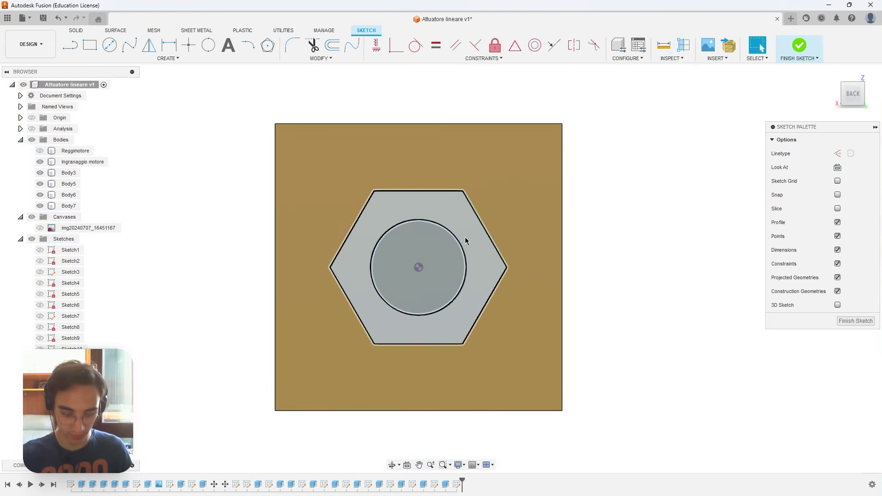
- Offset the inner circle 0.75 mm outward
key("o")
left_click(463, 243)
type("1.5/2")
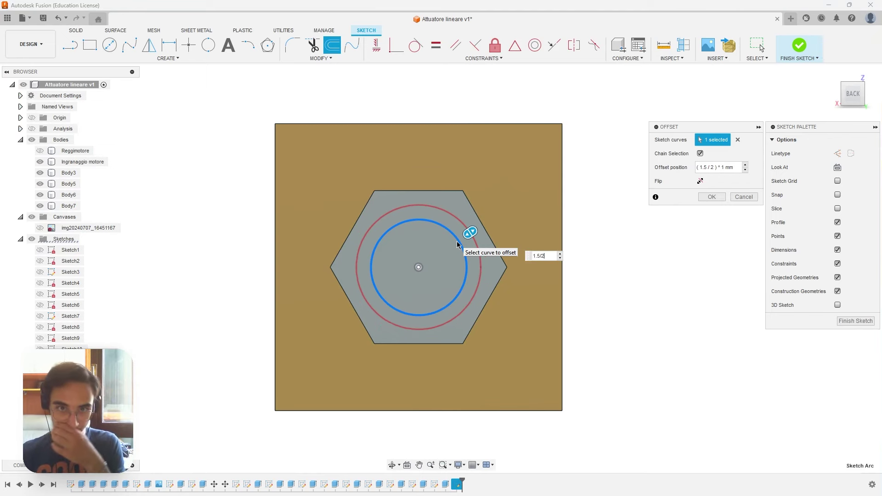
key("Return")
scroll(459, 230, "up", 1)
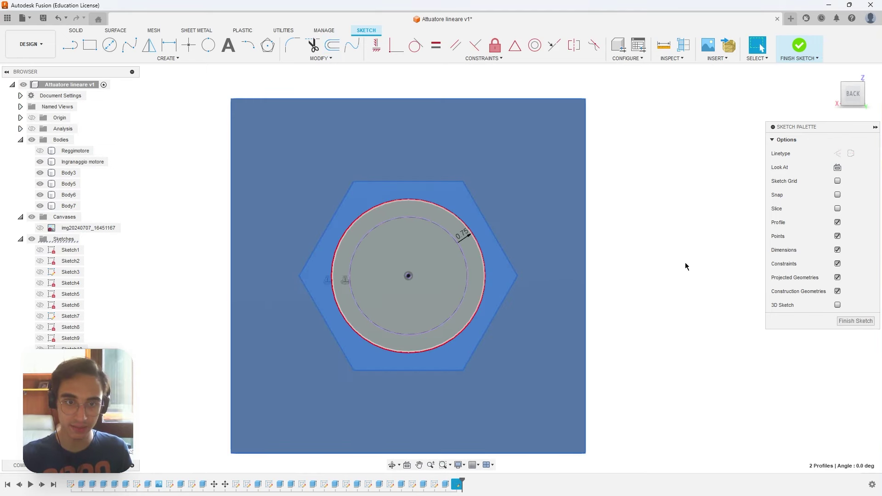
key("e")
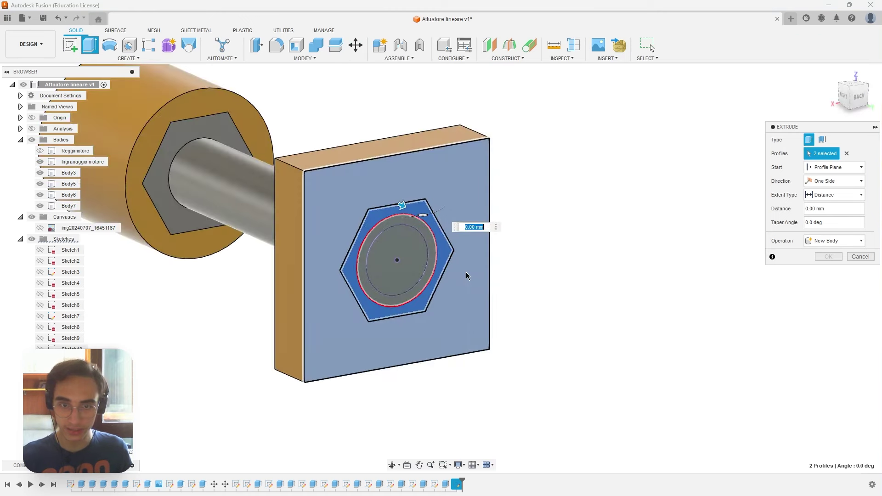
- Extrude the two profiles 1 mm as a new body
type("1")
left_click(834, 241)
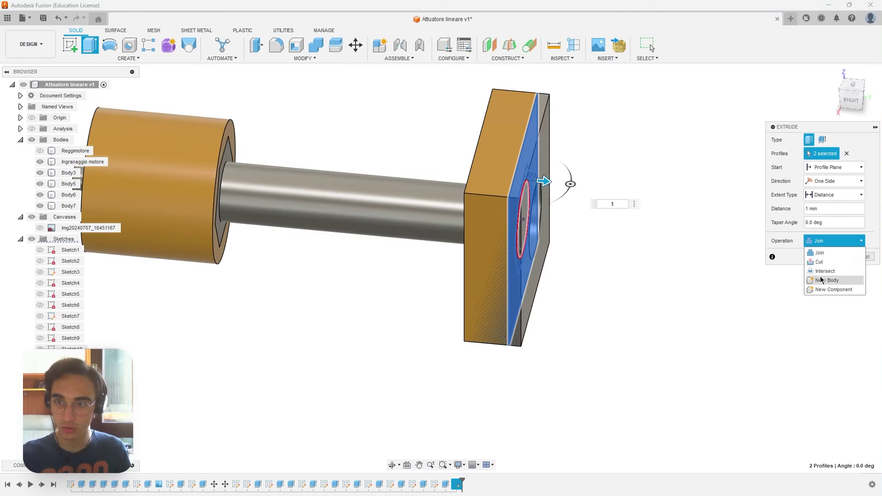
left_click(822, 277)
left_click(826, 258)
middle_click_drag(605, 227, 591, 292, "shift")
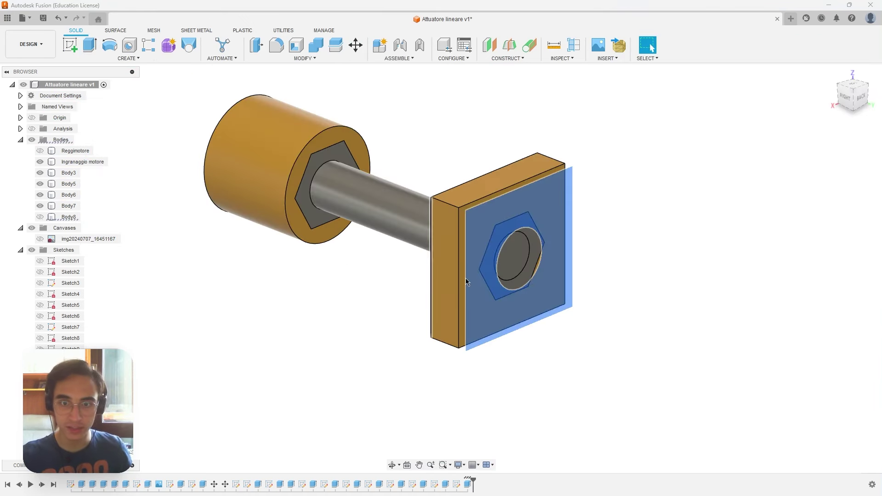
scroll(590, 293, "up", 3)
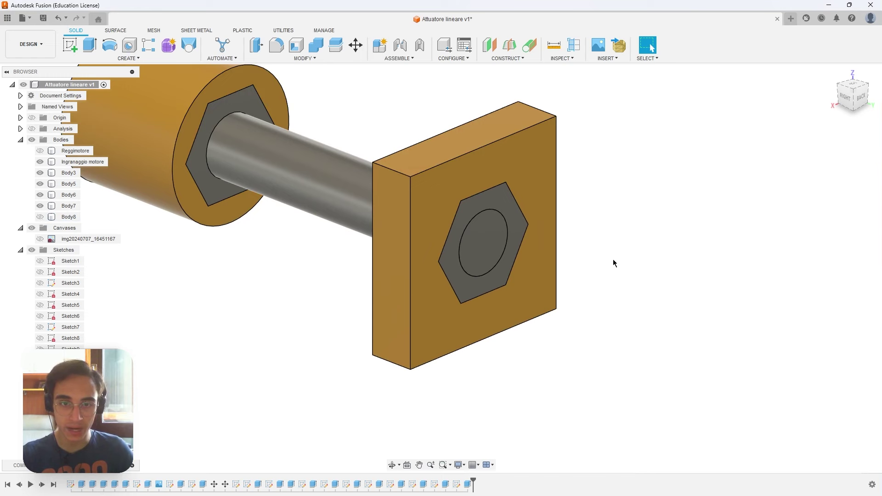
- Toggle the Body8 plate's visibility to check the pocket, then select Body8
left_click(37, 217)
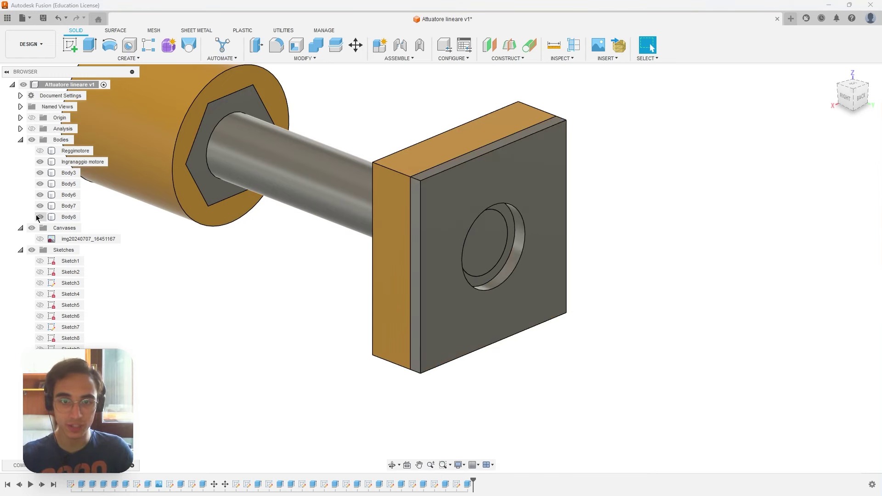
left_click(38, 217)
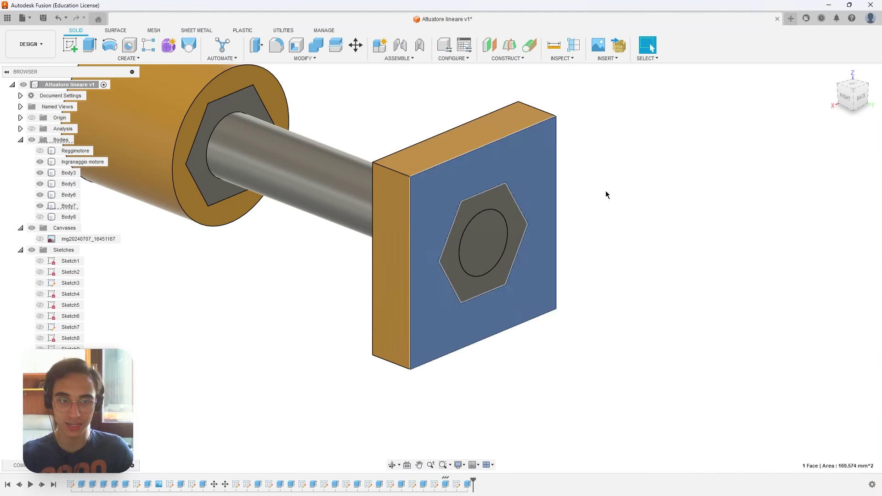
left_click(40, 217)
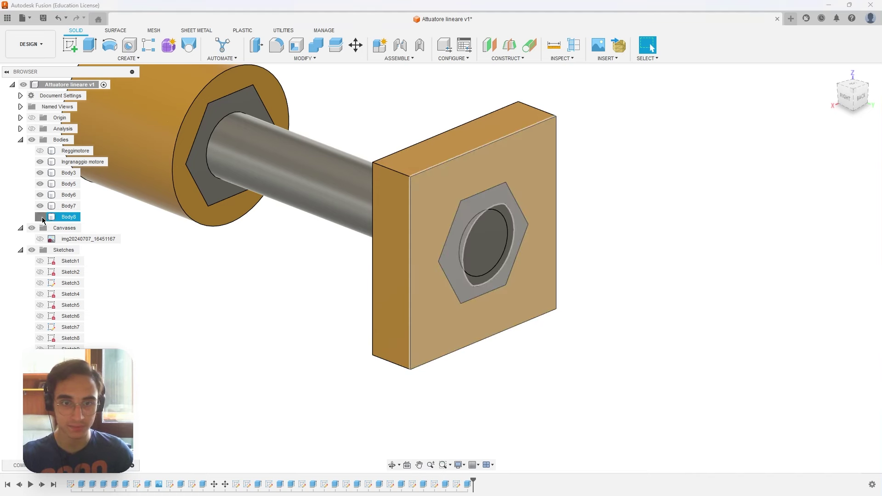
left_click(68, 219)
- Copy and paste the plate, pushing the copy 17 mm past the block
key("ctrl+c")
key("ctrl+v")
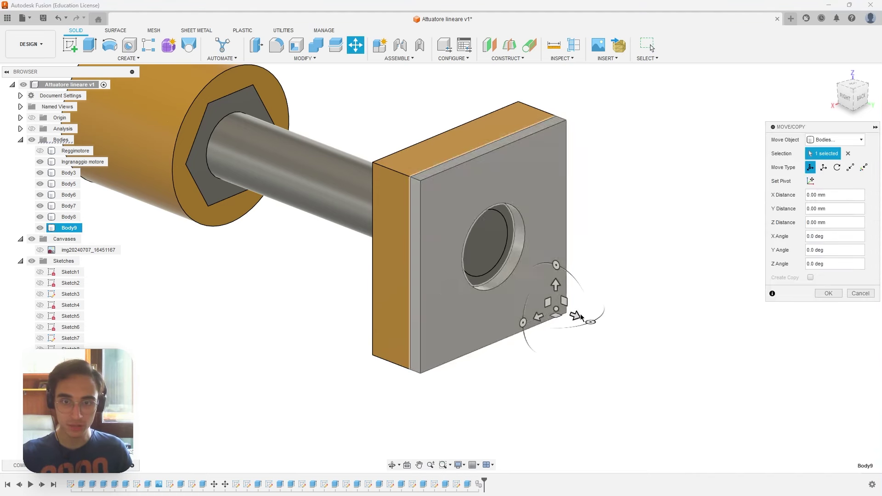
left_click_drag(543, 301, 522, 294)
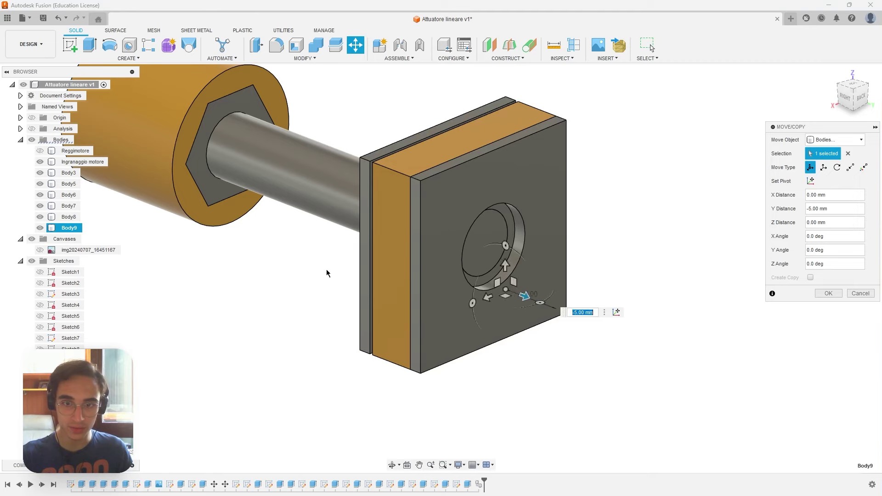
mouse_move(327, 273)
middle_mouse_down("shift")
mouse_move(368, 309)
mouse_move(368, 252)
mouse_move(734, 251)
middle_mouse_up("shift")
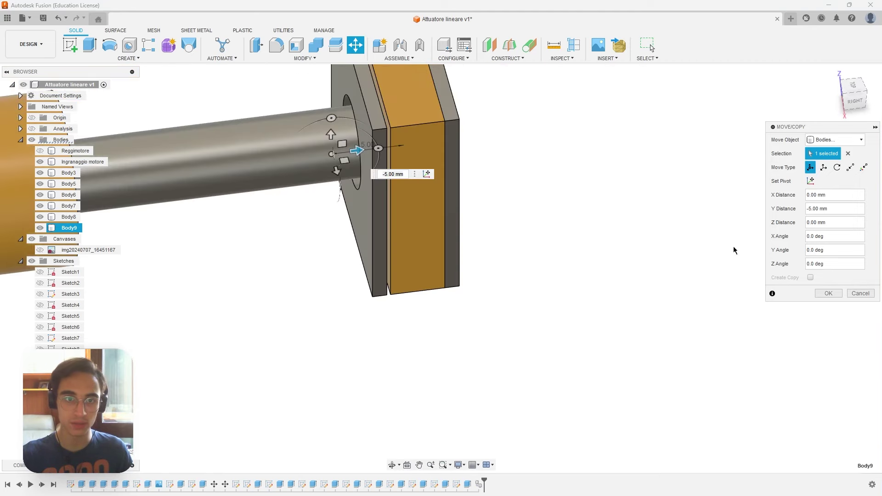
mouse_move(357, 151)
left_mouse_down()
mouse_move(528, 134)
mouse_move(575, 177)
left_mouse_up()
scroll(575, 177, "down", 3)
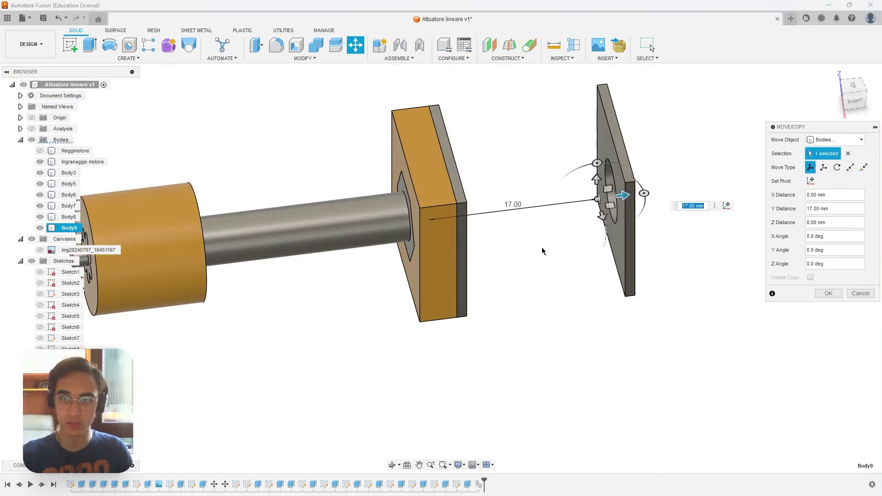
middle_click_drag(542, 248, 530, 247, "shift")
- Move the copied plate point to point onto the hex pocket centre
left_click(850, 167)
scroll(668, 238, "up", 3)
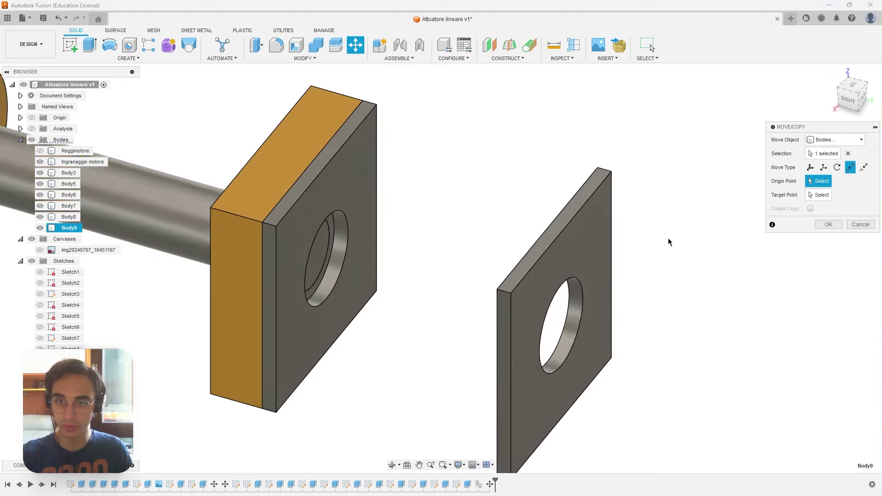
scroll(589, 239, "up", 2)
left_click(554, 335)
mouse_move(385, 219)
middle_mouse_down("shift")
mouse_move(443, 221)
mouse_move(301, 163)
middle_mouse_up("shift")
left_click(248, 189)
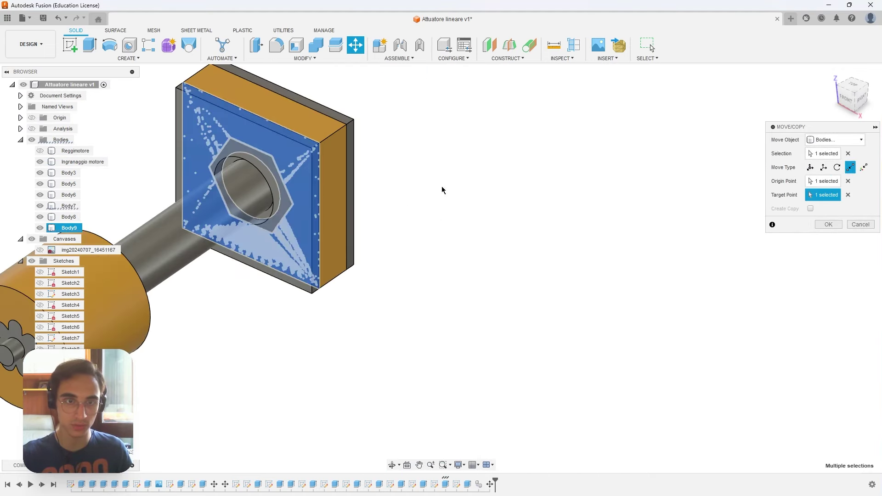
left_click(840, 225)
scroll(414, 181, "down", 3)
mouse_move(415, 181)
middle_mouse_down("shift")
mouse_move(335, 171)
mouse_move(410, 244)
mouse_move(537, 210)
mouse_move(432, 244)
middle_mouse_up("shift")
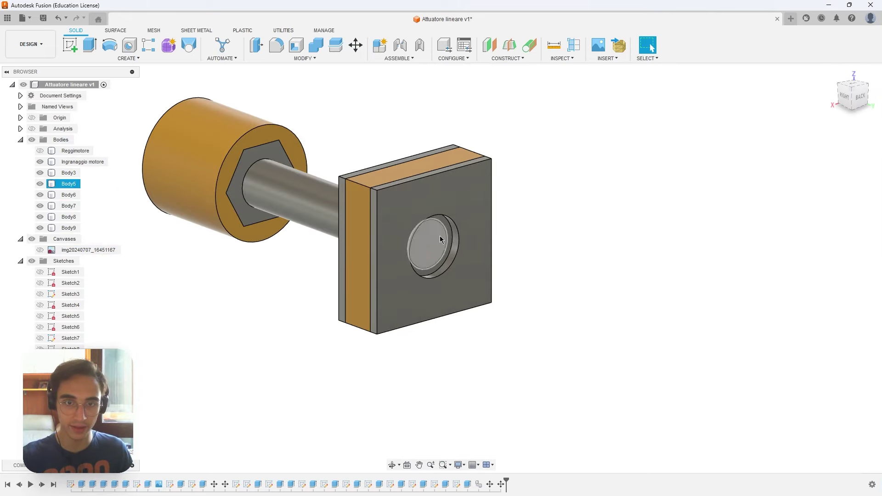
- Apply a black nylon appearance to the shaft
key("a")
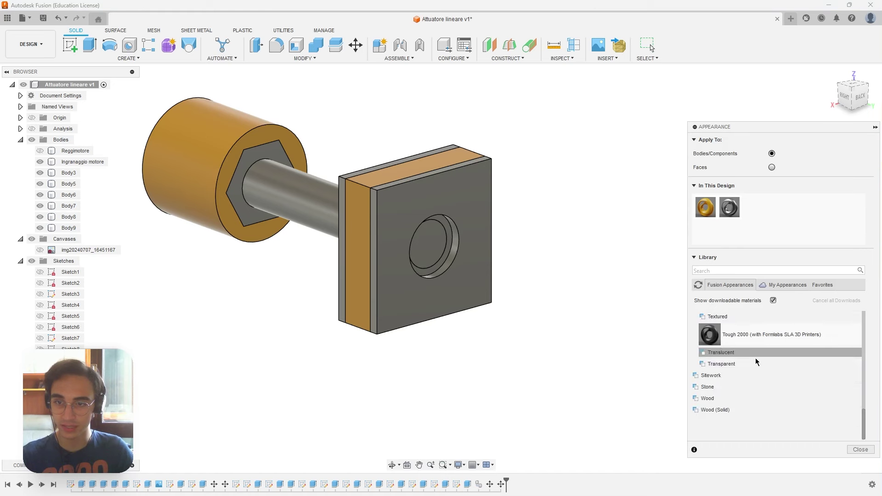
scroll(754, 358, "up", 3)
left_click_drag(758, 370, 302, 195)
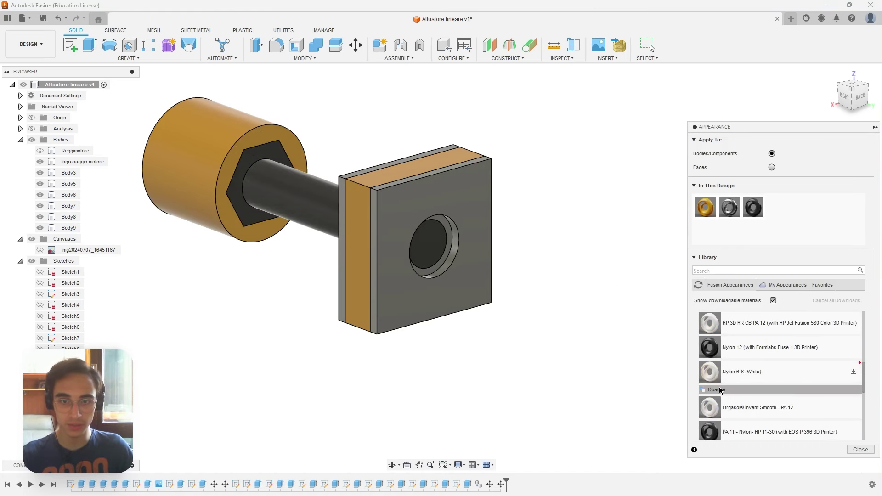
scroll(764, 381, "down", 5)
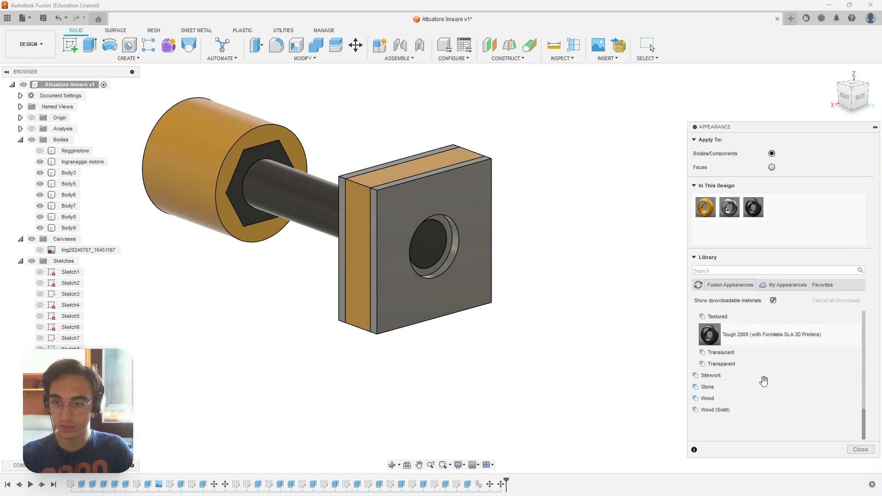
scroll(706, 382, "up", 3)
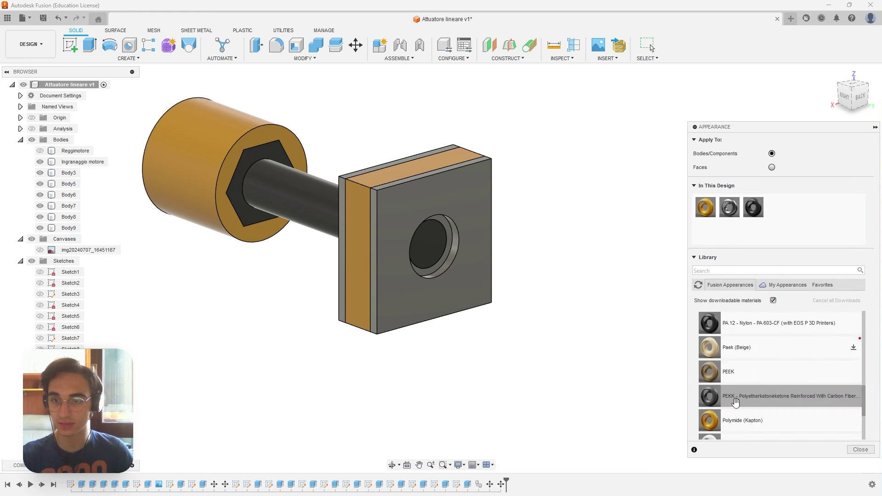
- Recolour a copied Polymide appearance red and apply it to the hole's ring
right_click(705, 205)
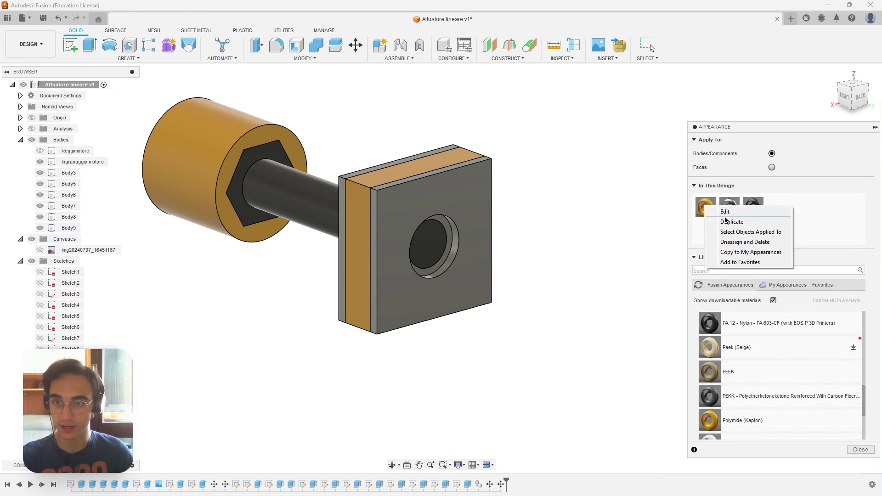
double_click(779, 210)
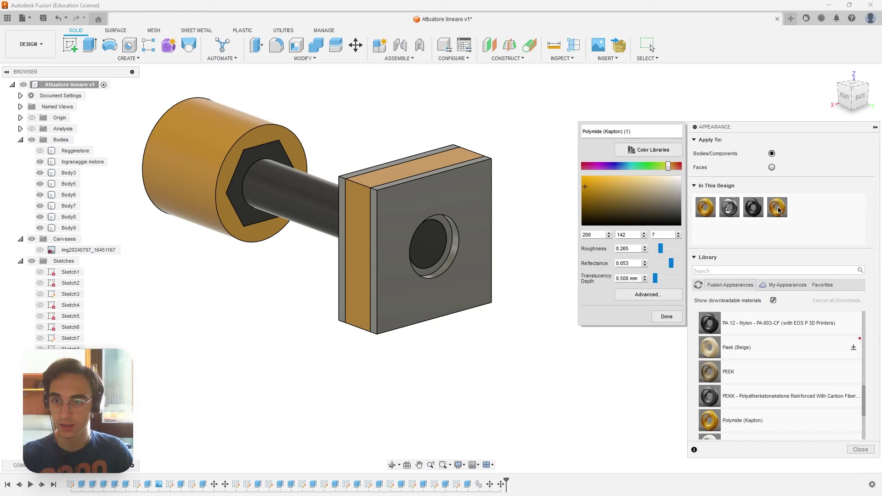
left_click(631, 156)
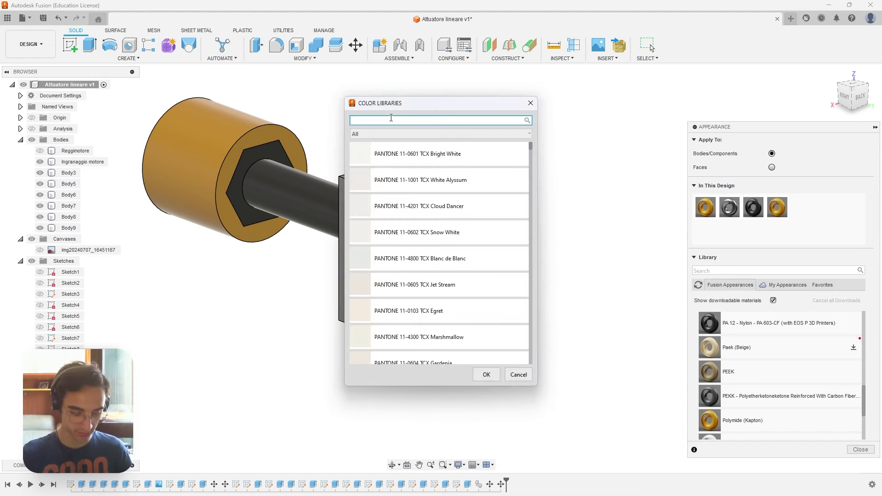
left_click(413, 154)
left_click(487, 375)
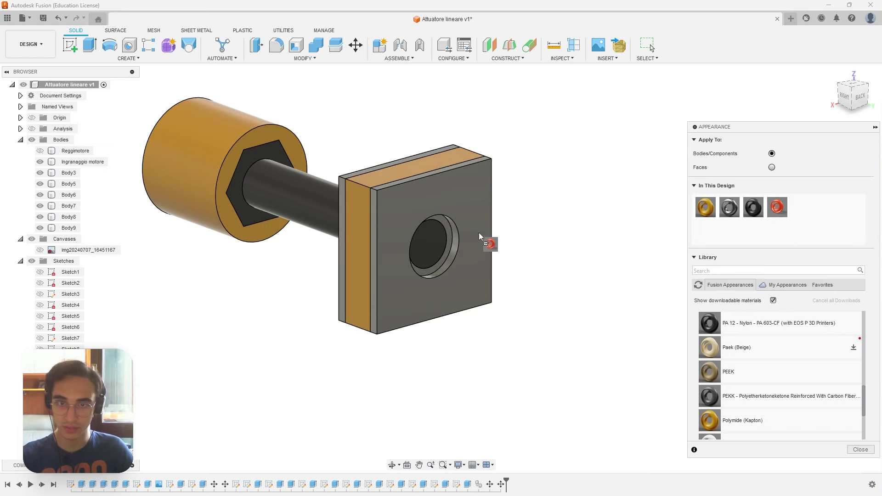
left_click_drag(479, 233, 447, 225)
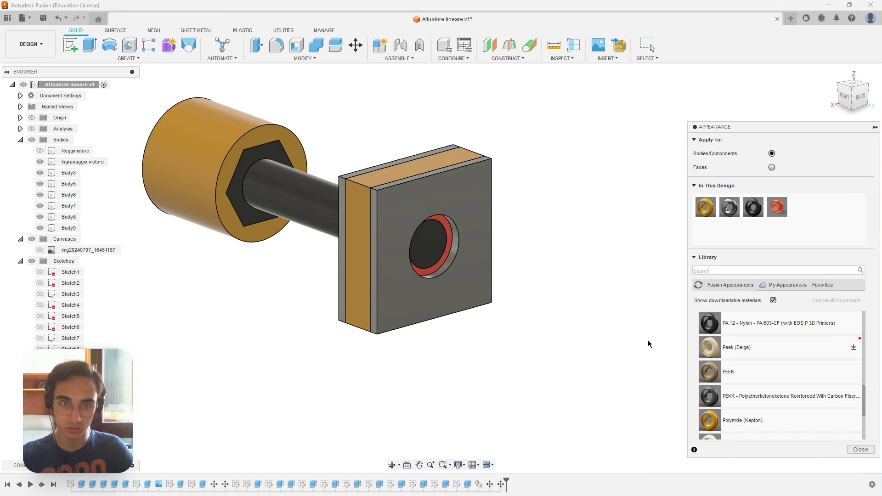
left_click(871, 454)
- Slide a section plane through the block to inspect the hexagon pocket, then cancel the section analysis
middle_click_drag(644, 315, 558, 202, "shift")
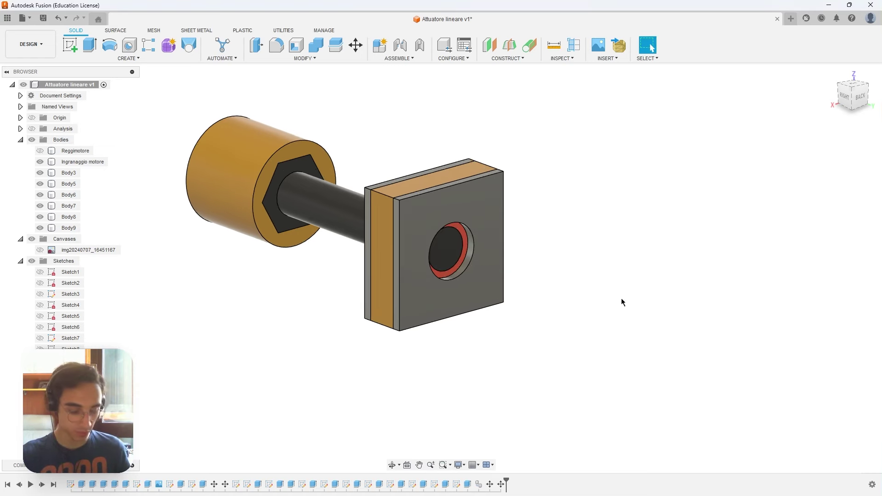
left_click(574, 44)
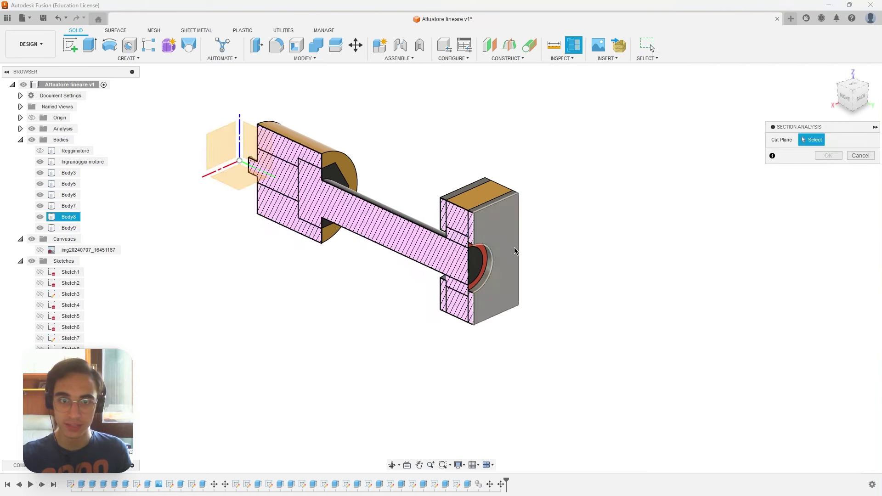
left_click(514, 248)
left_click_drag(532, 255, 477, 231)
scroll(512, 244, "up", 3)
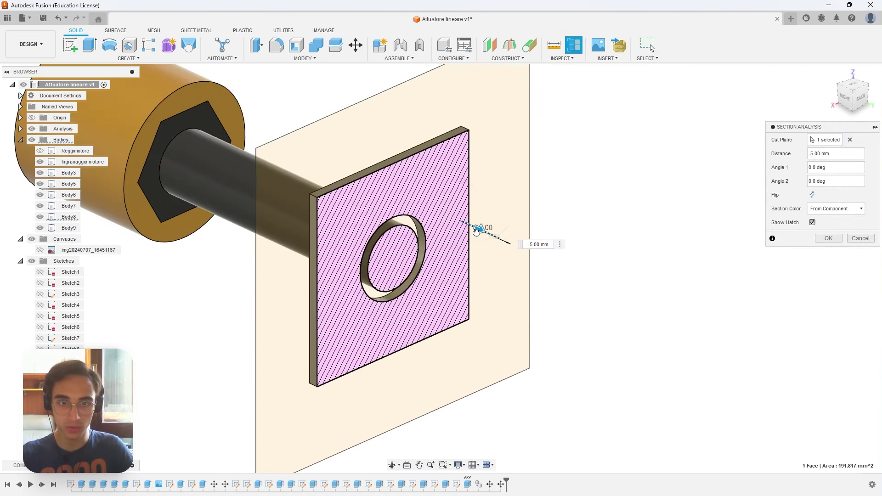
left_click_drag(477, 231, 561, 275)
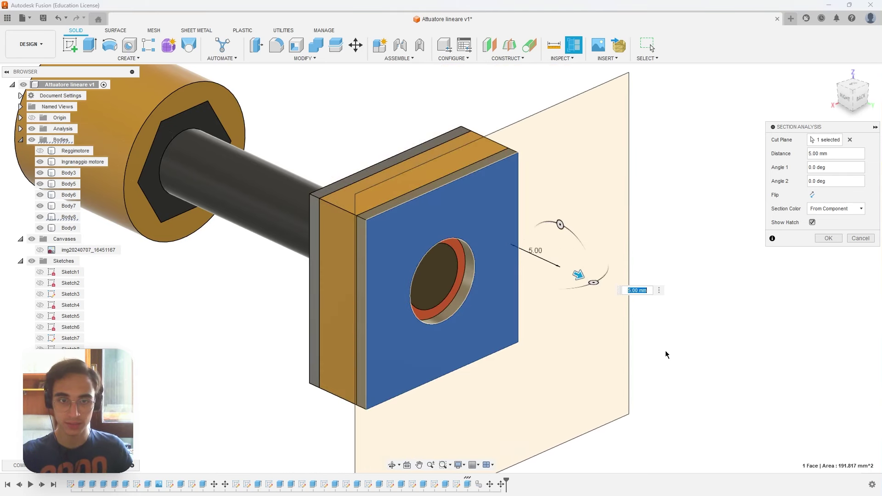
key("Escape")
scroll(560, 301, "down", 3)
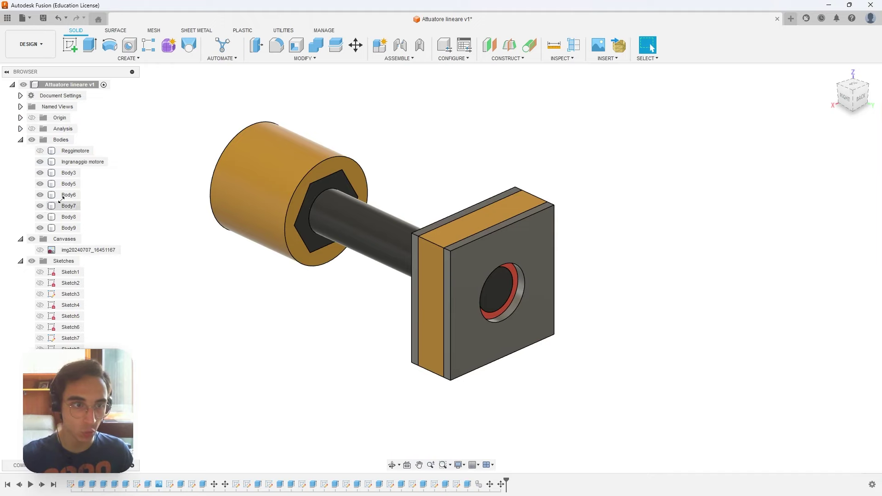
- Show Reggimotore and extend the sleeve's open end face with a joined extrusion
left_click(40, 150)
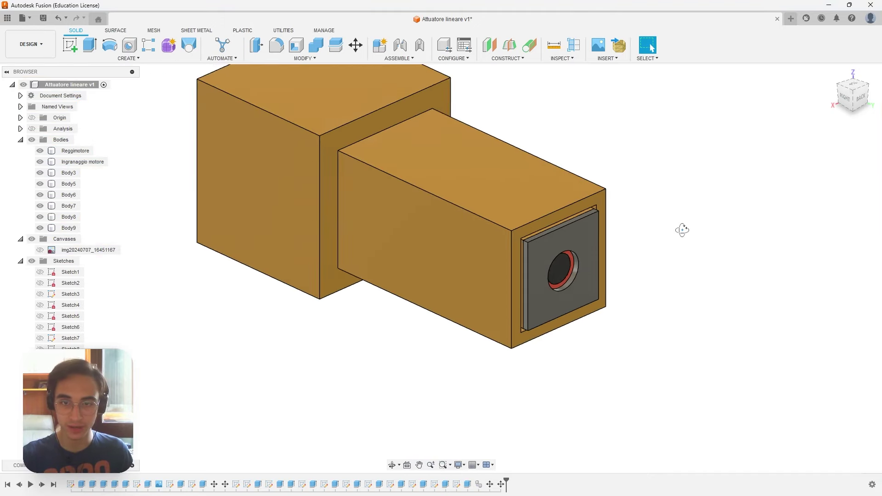
middle_click_drag(695, 224, 675, 213, "shift")
key("Escape")
scroll(490, 200, "up", 3)
left_click(490, 200)
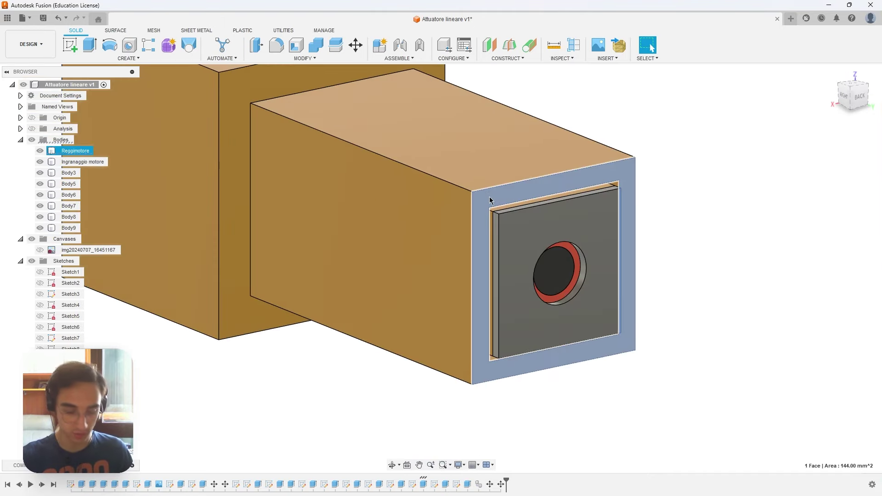
type("e2")
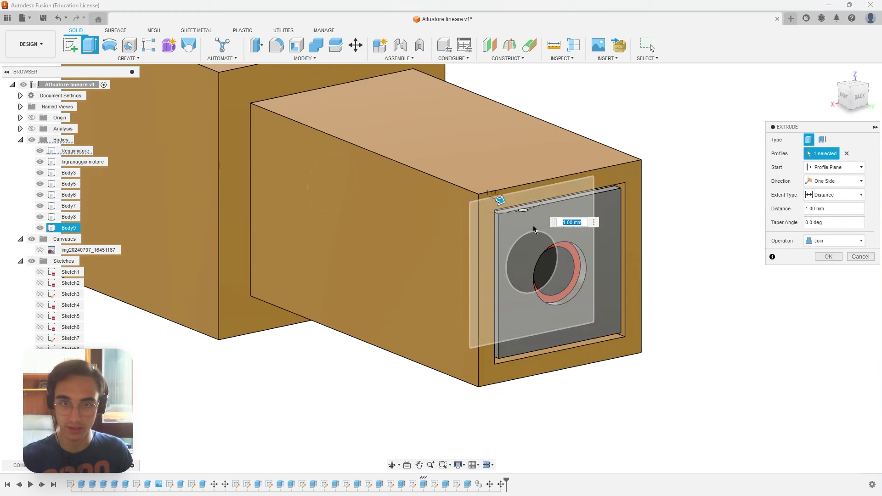
key("Return")
scroll(533, 228, "down", 3)
scroll(618, 130, "down", 3)
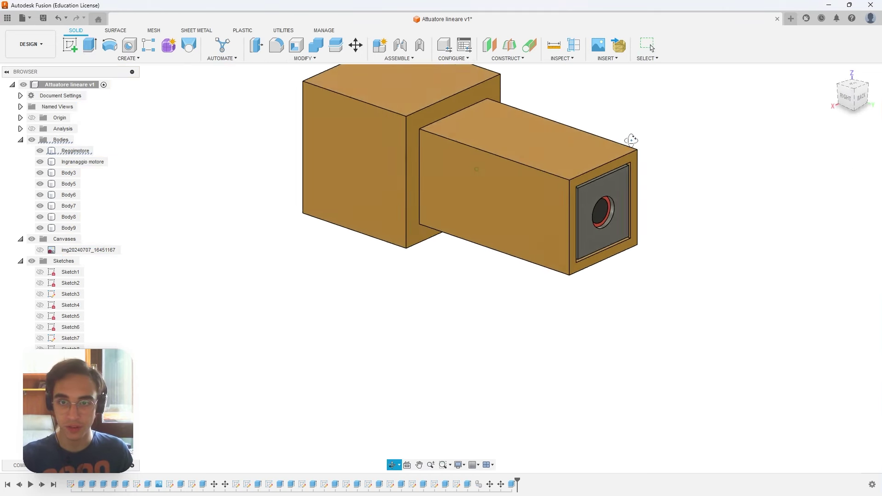
- Select the stacked end-plate bodies Body6 through Body9 in the browser
mouse_move(632, 138)
middle_mouse_down("shift")
mouse_move(696, 128)
mouse_move(634, 190)
middle_mouse_up("shift")
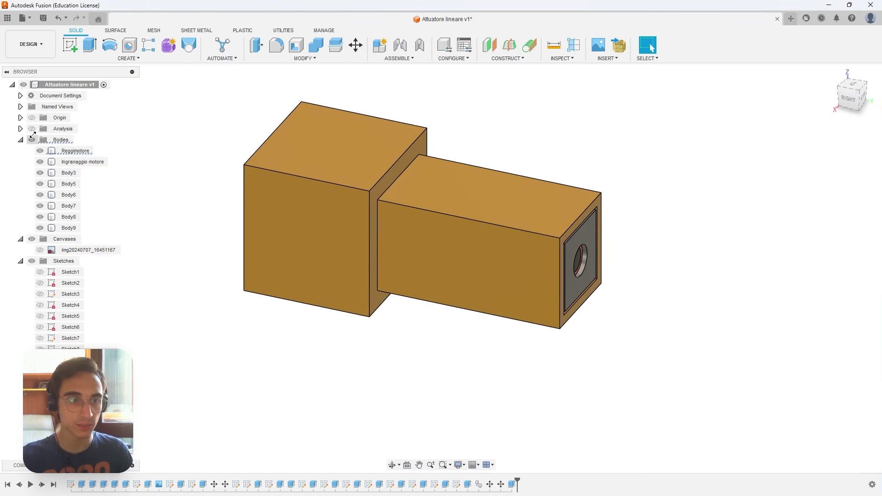
left_click(32, 129)
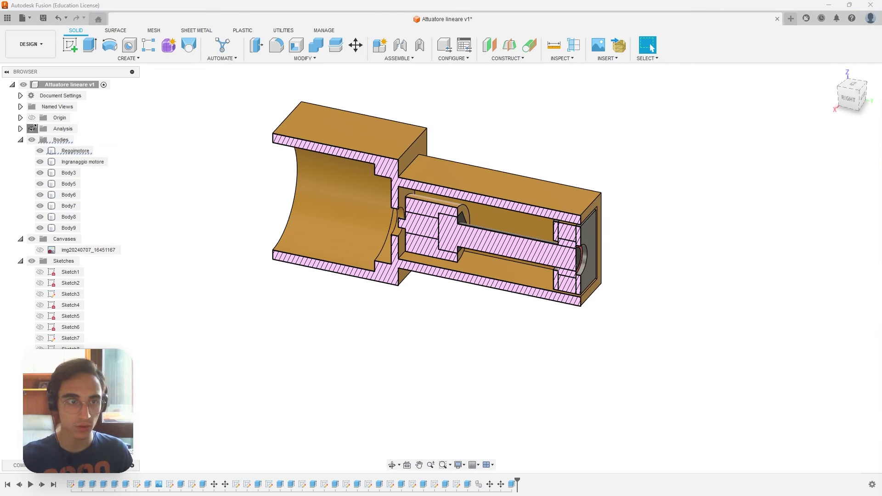
left_click(32, 128)
scroll(635, 240, "up", 5)
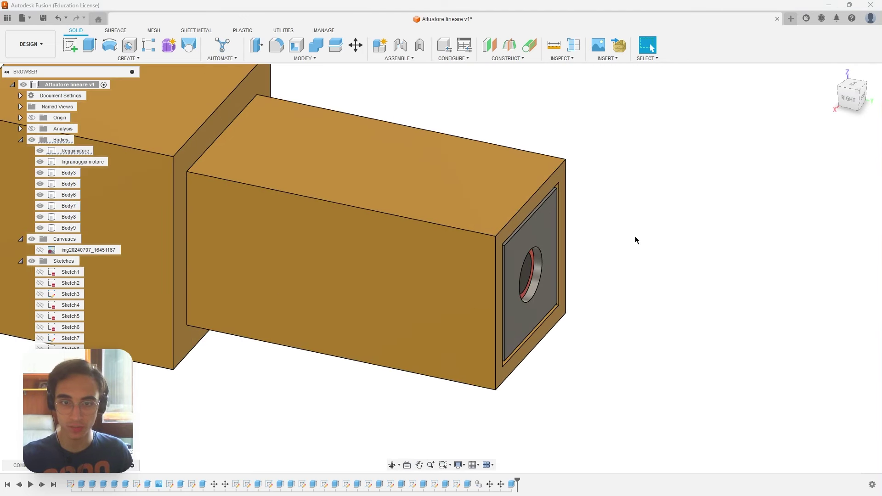
left_click(69, 228)
left_click(67, 222, "ctrl")
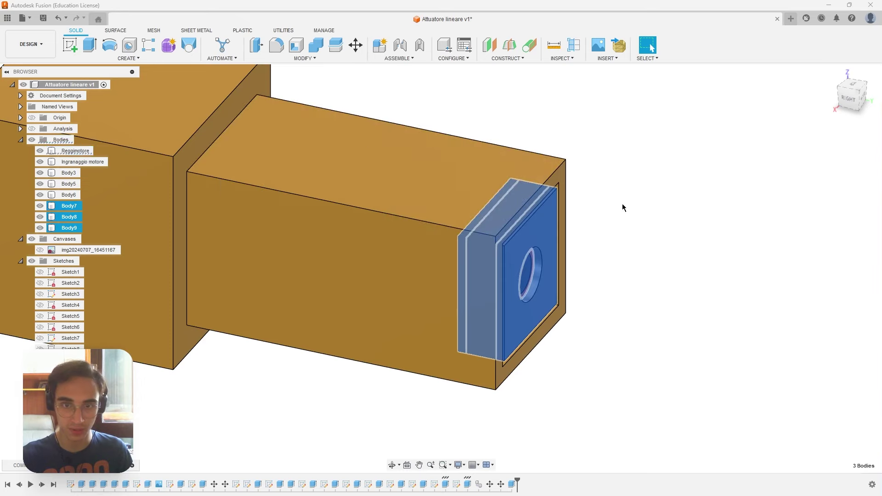
left_click(68, 196, "ctrl")
- Free-move Body6–Body9 by -20 mm along Y, checking the result in the section view
key("m")
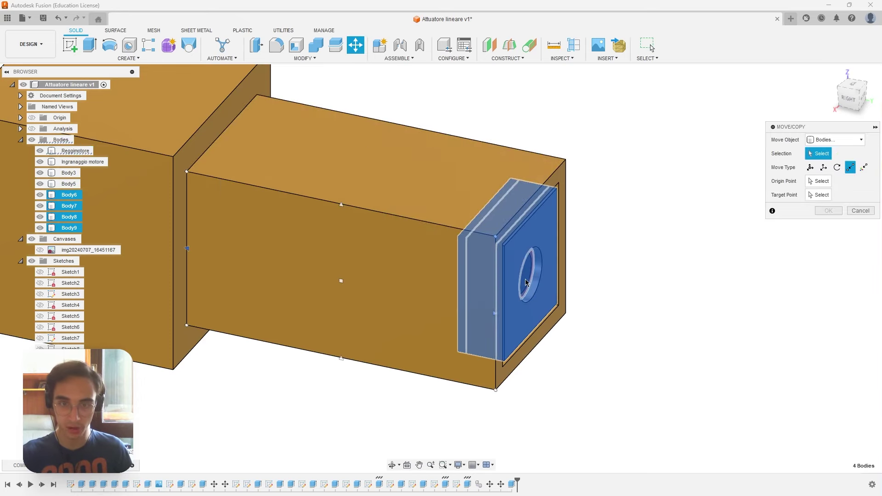
left_click(811, 167)
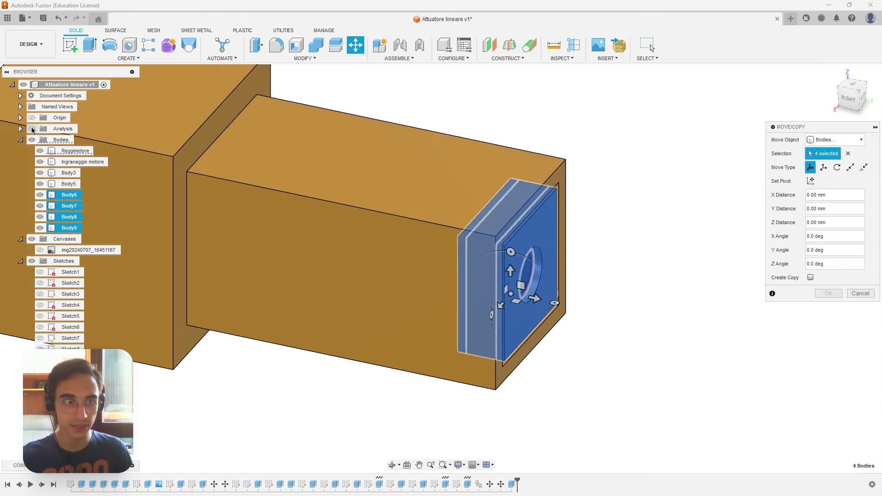
left_click(32, 129)
middle_click_drag(545, 306, 642, 335, "shift")
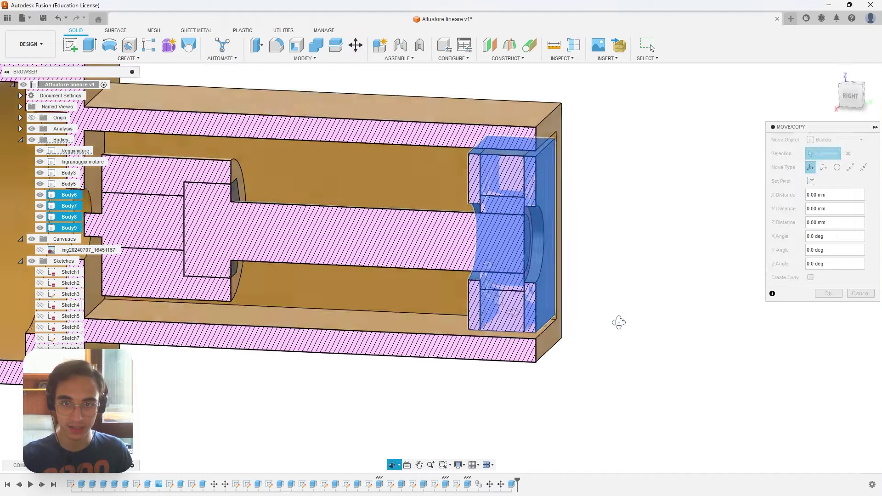
left_click_drag(509, 317, 275, 290)
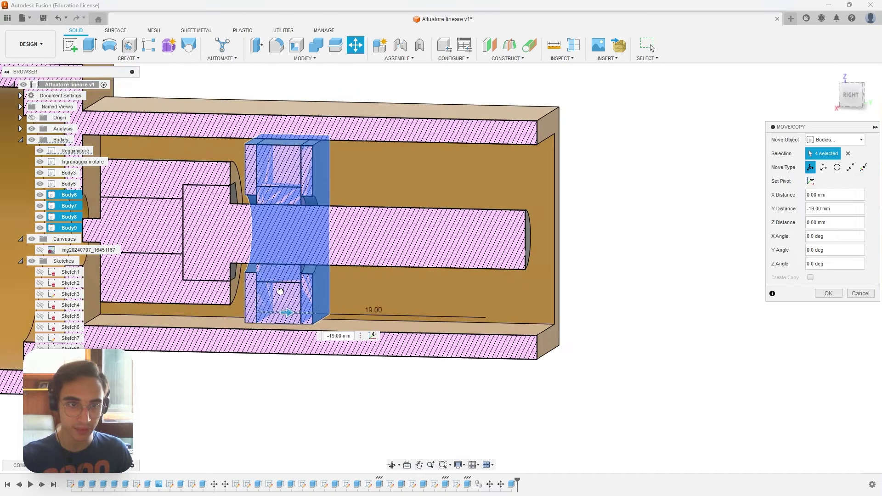
left_click(822, 296)
middle_click_drag(635, 290, 633, 221, "shift")
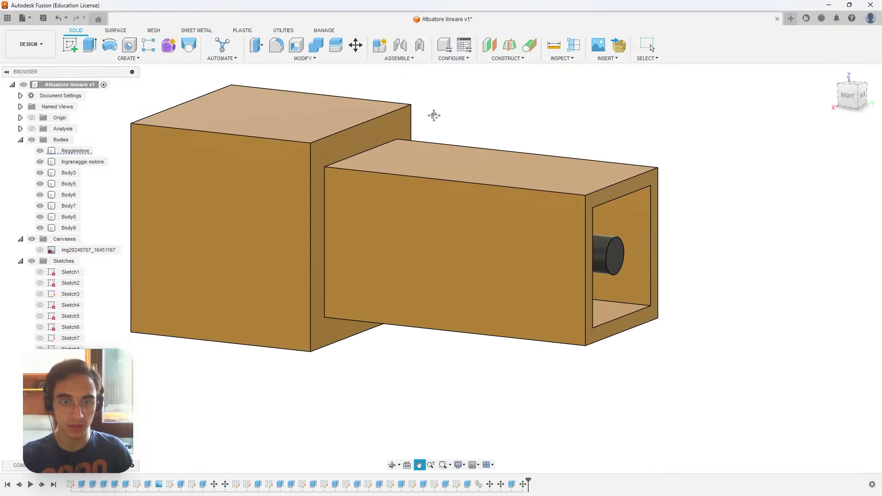
- Set the Reggimotore housing to 50% opacity, then hide it
left_click(83, 151)
right_click(75, 157)
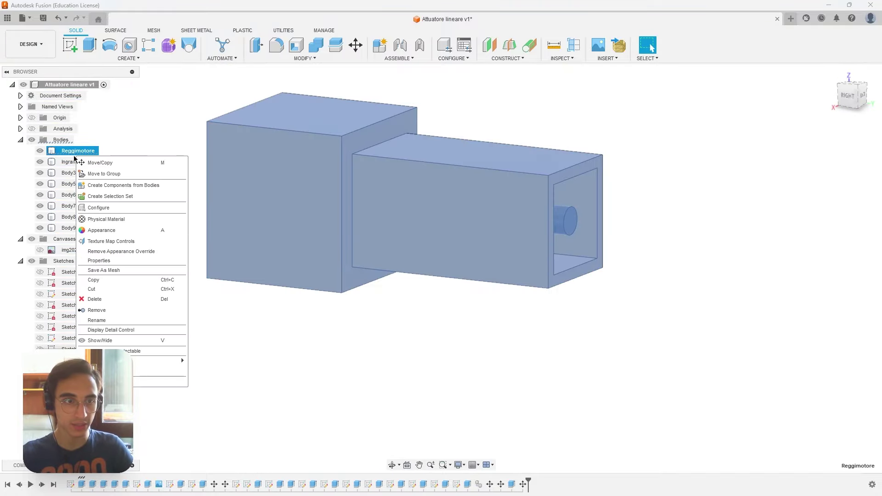
mouse_move(138, 360)
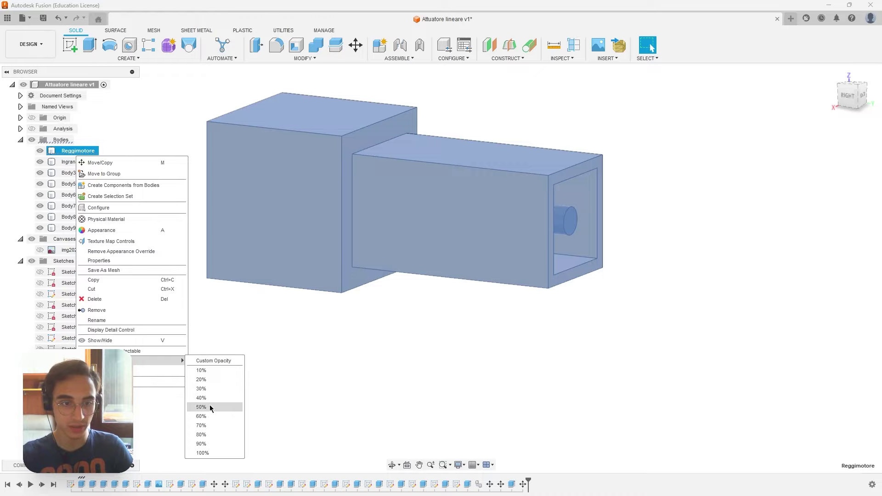
left_click(210, 407)
left_click(397, 371)
scroll(451, 335, "up", 2)
mouse_move(449, 344)
middle_mouse_down("shift")
mouse_move(405, 365)
mouse_move(445, 358)
mouse_move(492, 368)
mouse_move(447, 372)
mouse_move(472, 348)
middle_mouse_up("shift")
left_click(453, 287)
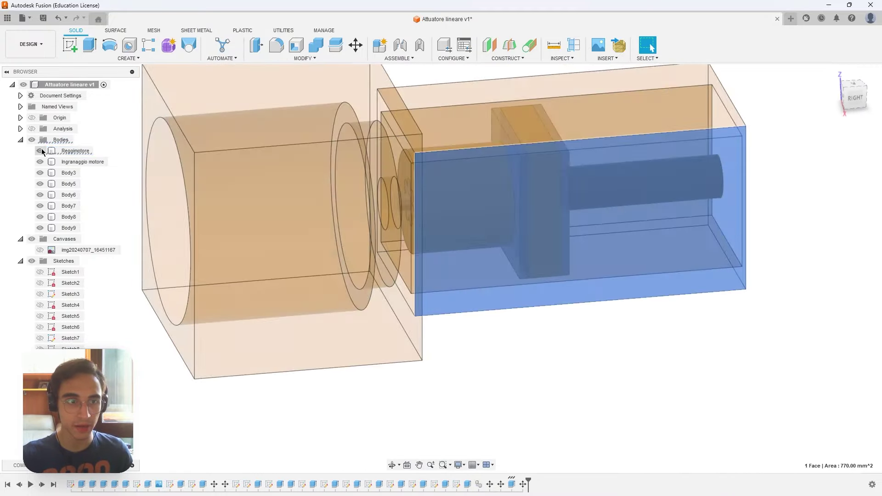
left_click(40, 151)
- Measure the 0.25 mm gap from the cylinder edge to the plate face
mouse_move(388, 217)
middle_mouse_down("shift")
mouse_move(584, 322)
mouse_move(445, 326)
mouse_move(473, 296)
mouse_move(774, 88)
middle_mouse_up("shift")
key("i")
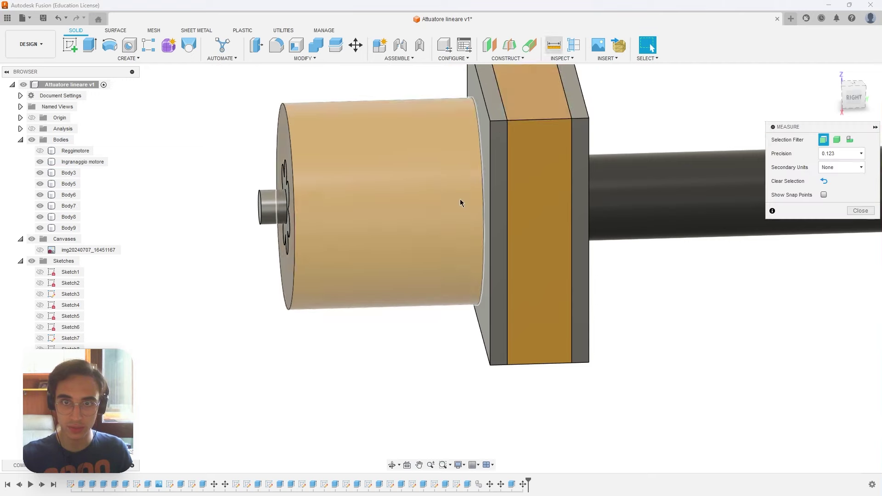
scroll(459, 200, "up", 3)
left_click(494, 200)
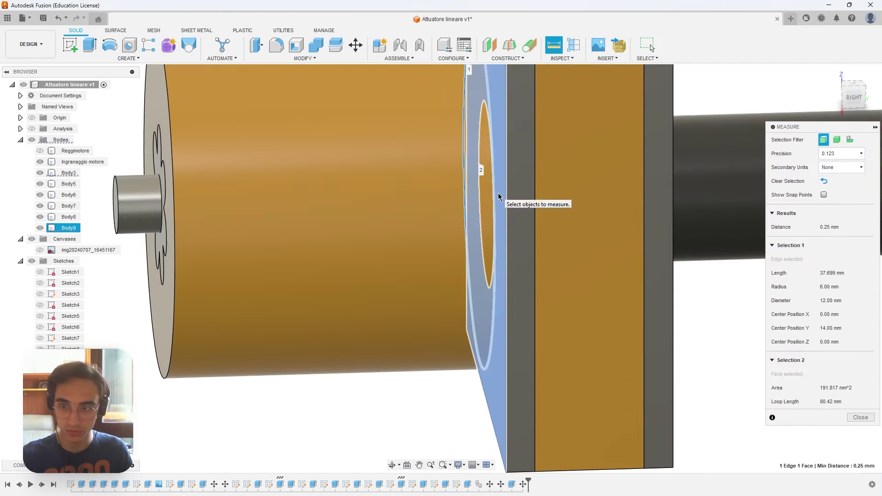
key("Escape")
scroll(500, 202, "down", 3)
scroll(367, 239, "down", 2)
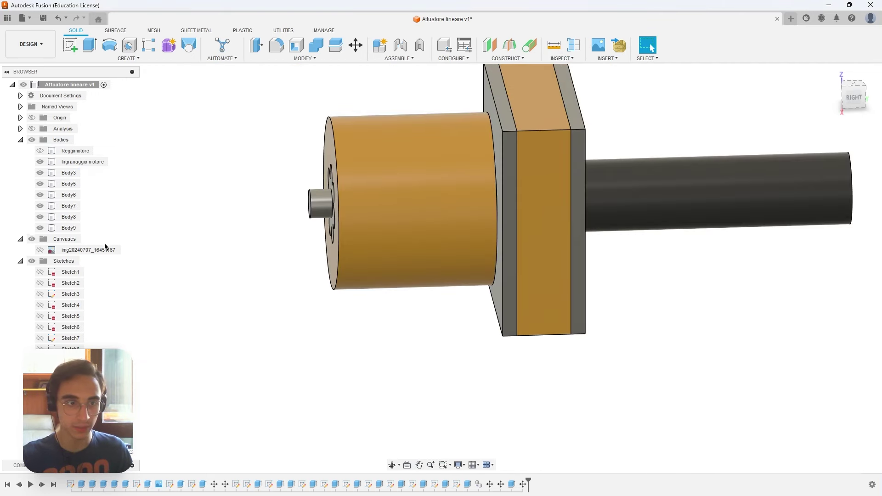
- Select the end-plate bodies Body6 through Body9
left_click(69, 228)
left_click(69, 228)
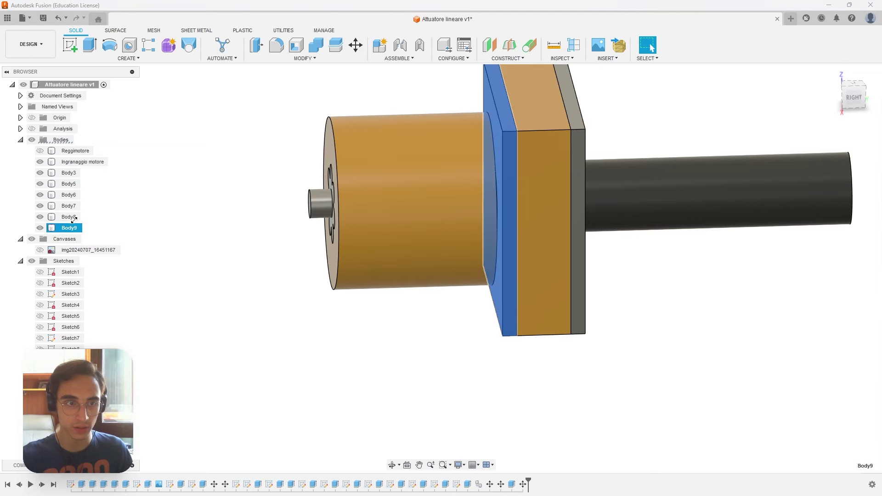
left_click(69, 206, "ctrl")
- Move the four plate bodies along Y until they snap against the motor cylinder face
middle_click_drag(442, 271, 495, 291, "shift")
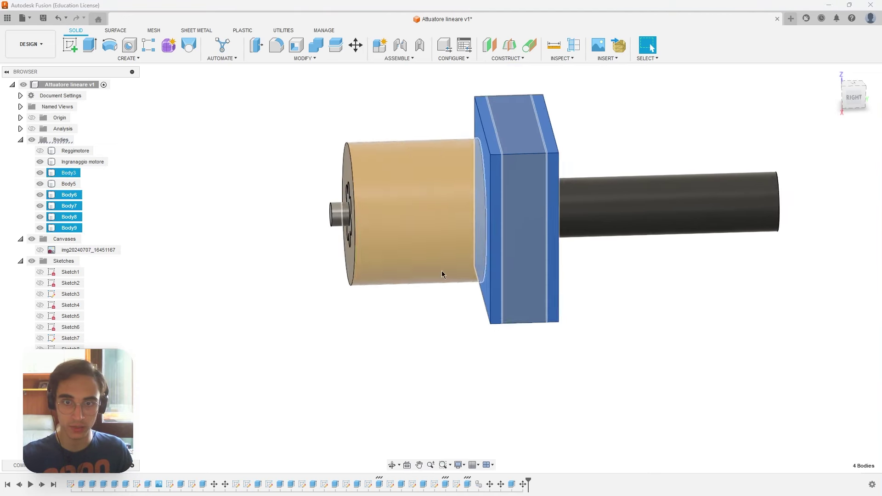
key("m")
scroll(505, 257, "up", 2)
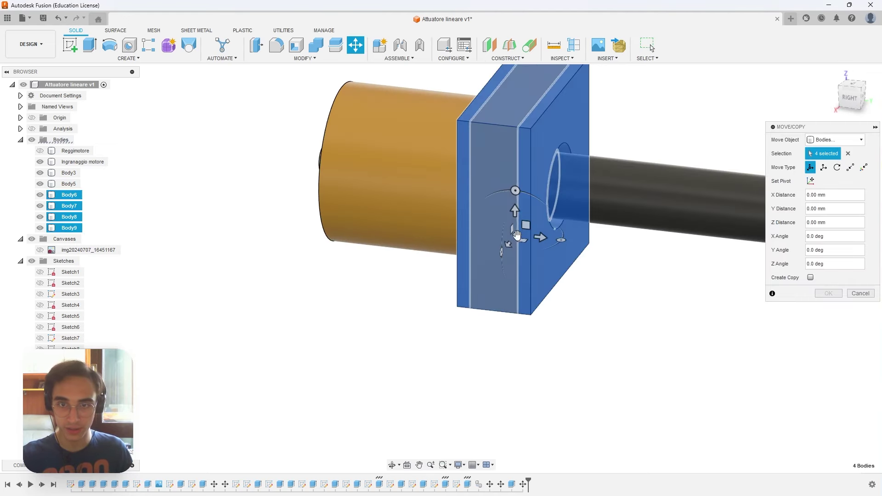
left_click_drag(537, 237, 398, 221)
type("-0.25")
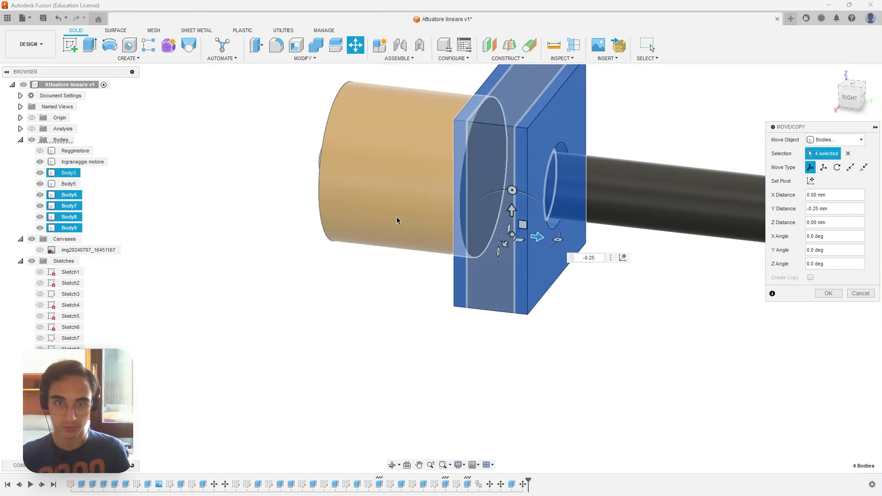
key("Return")
middle_click_drag(396, 216, 478, 237, "shift")
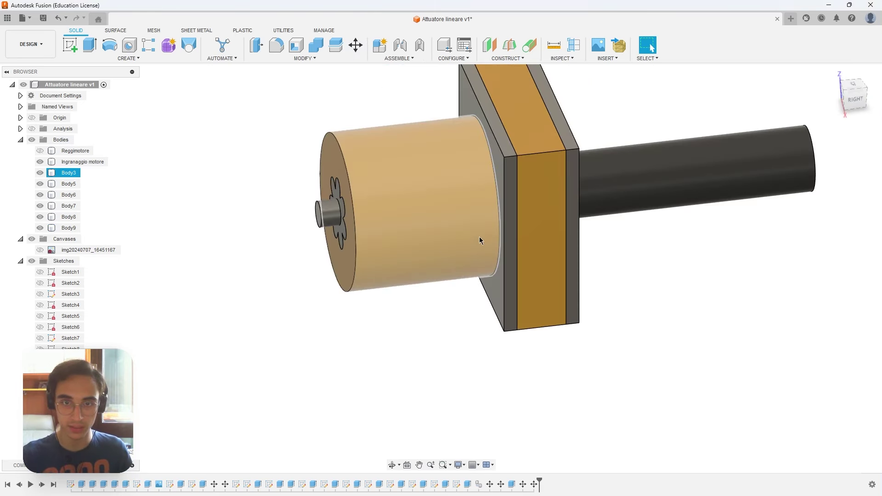
scroll(494, 228, "up", 3)
scroll(494, 228, "down", 4)
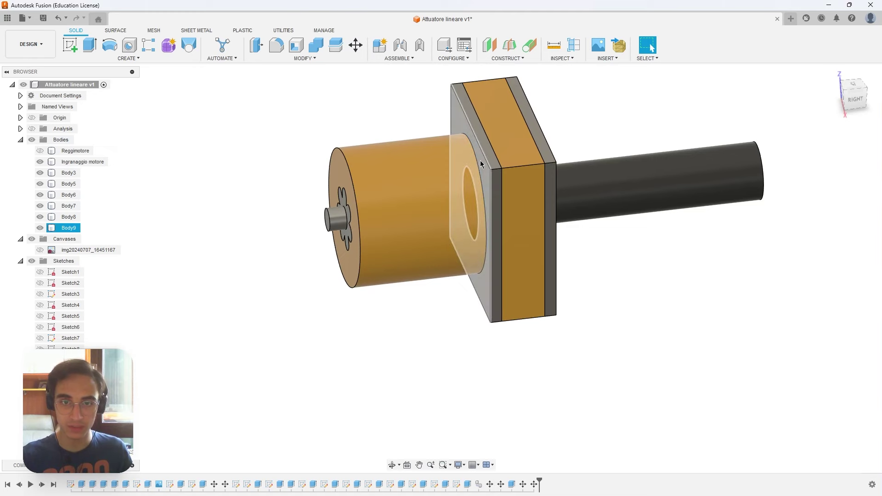
- Sketch on the end plate face with a 2 mm offset of the outer circle
right_click(482, 168)
left_click(470, 230)
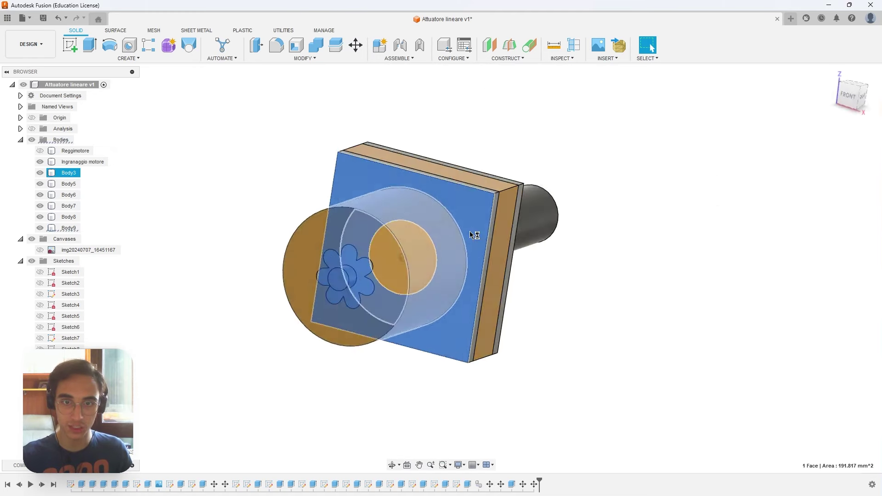
key("p")
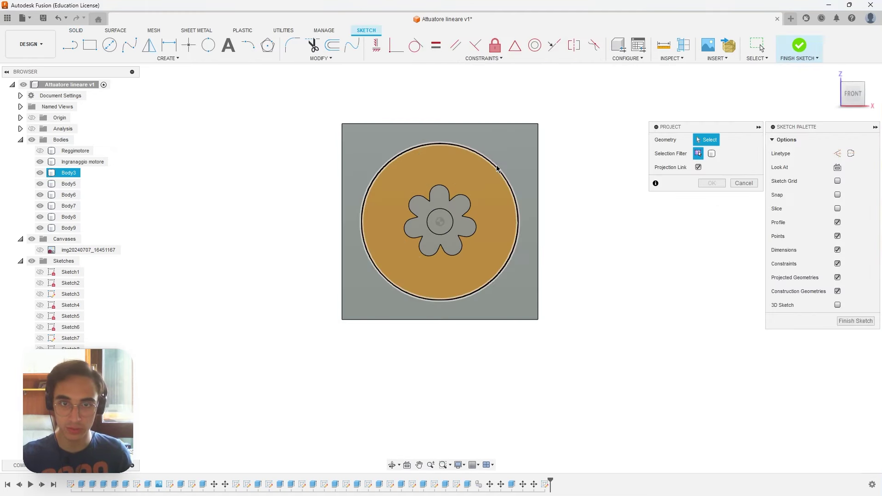
left_click(510, 192)
type("2")
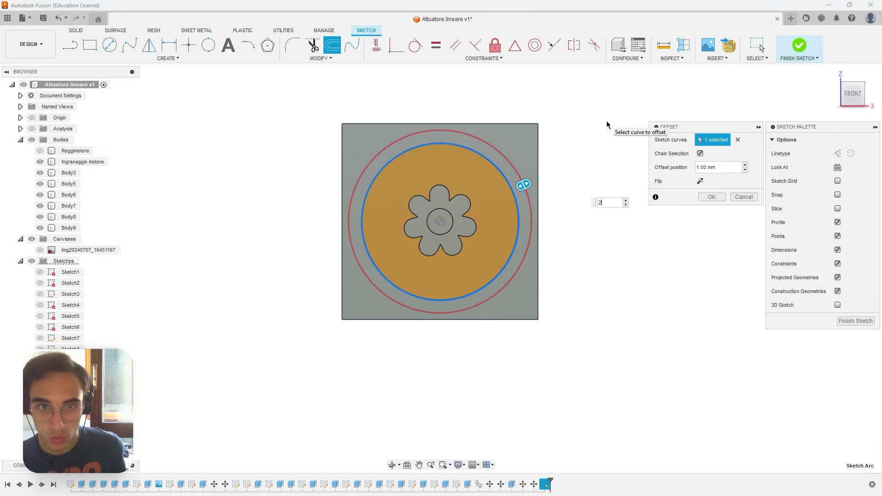
key("Return")
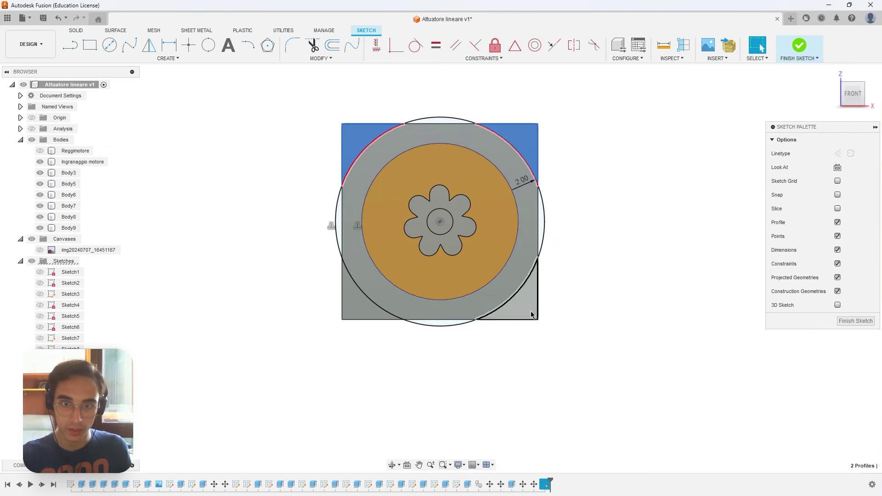
- Extrude the four corner profiles 12.50 mm as a Join, creating Body10–Body13
key("e")
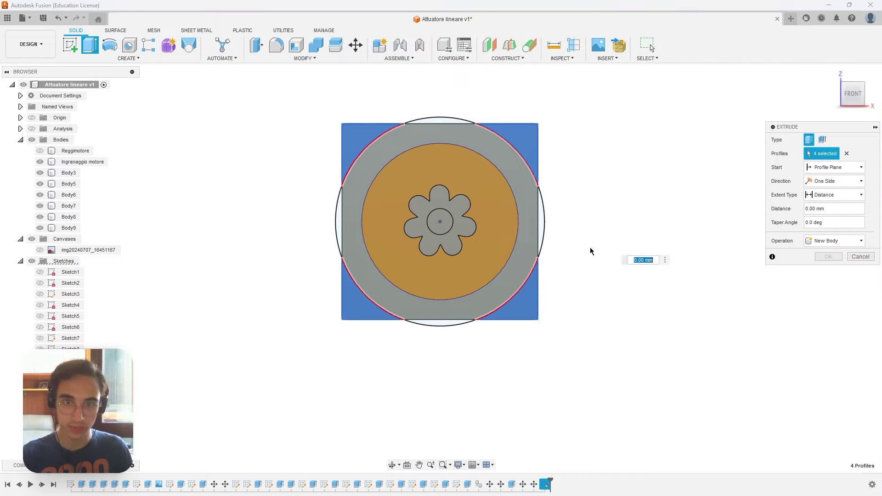
middle_click_drag(587, 244, 3, 165, "shift")
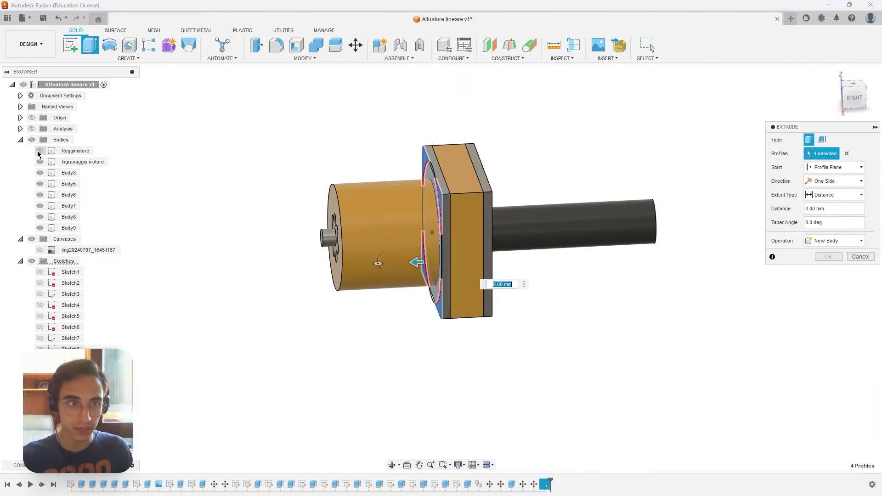
left_click(40, 150)
middle_click_drag(426, 119, 2, 135, "shift")
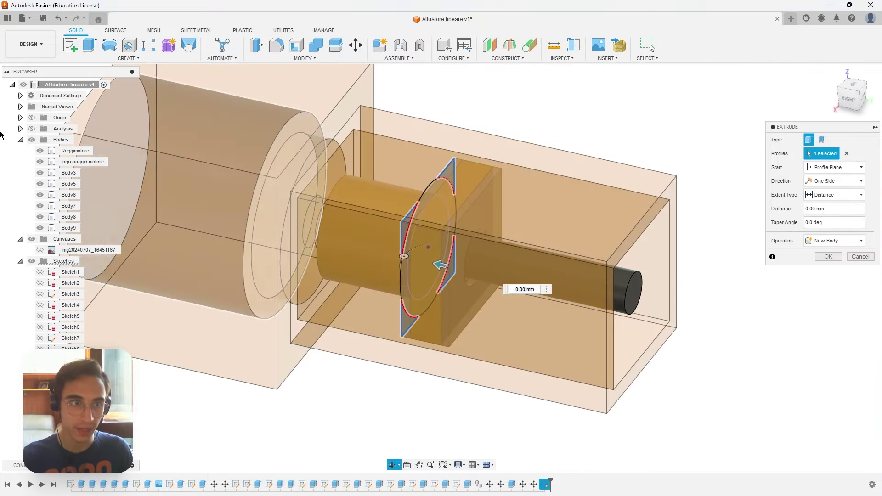
left_click(32, 128)
middle_click_drag(207, 170, 345, 167, "shift")
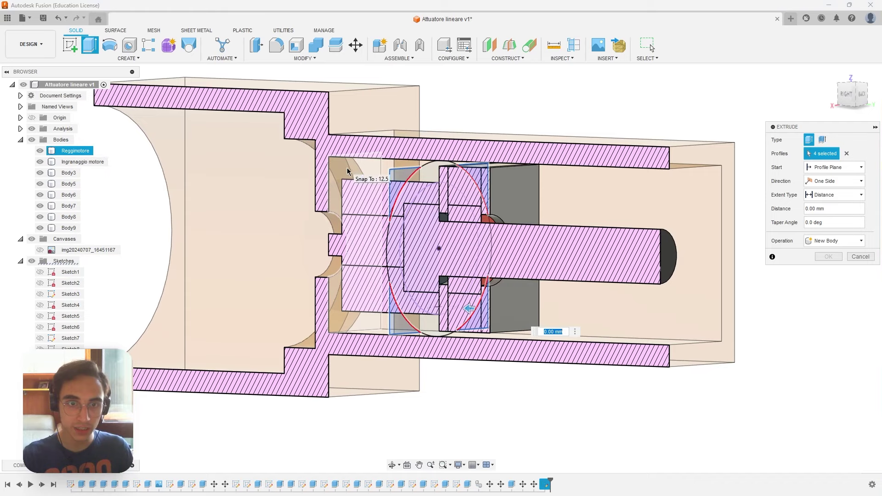
left_click(346, 170)
left_click(32, 128)
mouse_move(275, 229)
middle_mouse_down("shift")
mouse_move(565, 357)
mouse_move(524, 356)
middle_mouse_up("shift")
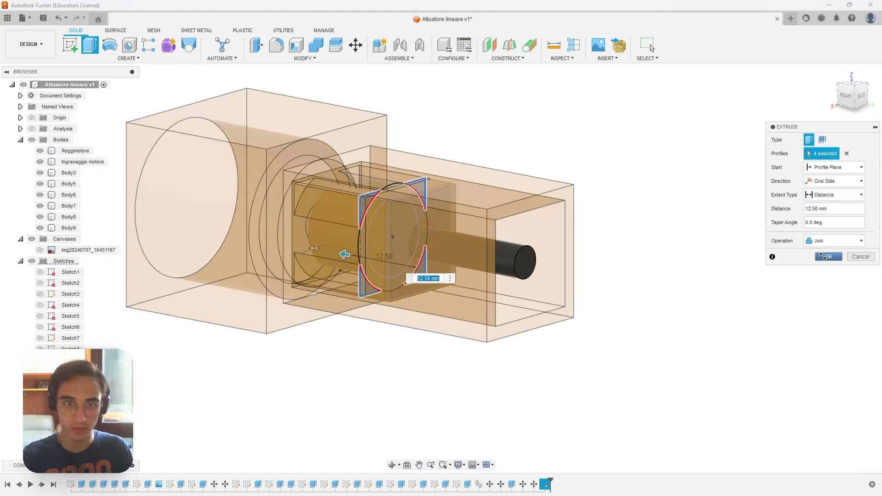
left_click(824, 256)
mouse_move(465, 140)
middle_mouse_down("shift")
mouse_move(433, 136)
mouse_move(447, 177)
middle_mouse_up("shift")
left_click(448, 176)
left_click(40, 151)
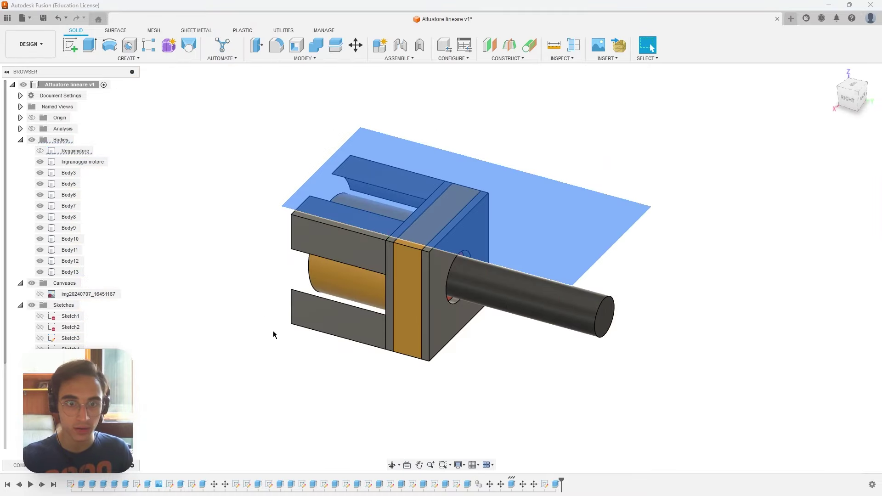
left_click(274, 334)
middle_click_drag(285, 374, 474, 207, "shift")
left_click(463, 228)
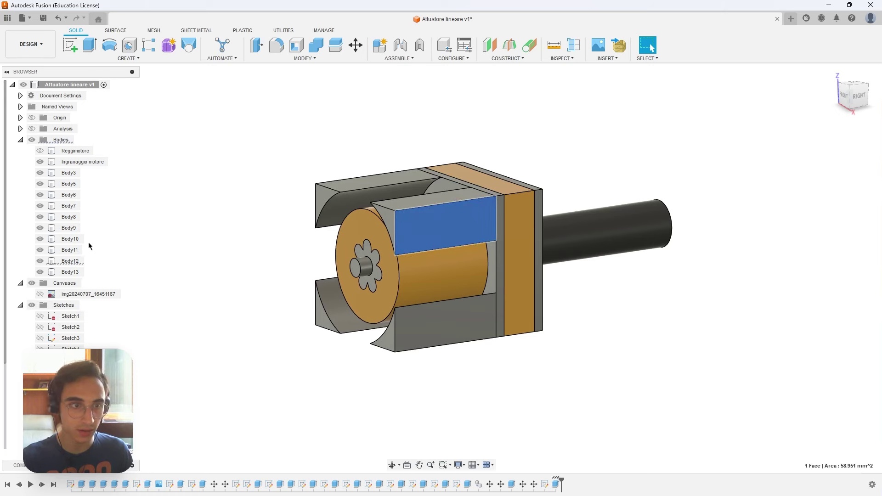
left_click(73, 272)
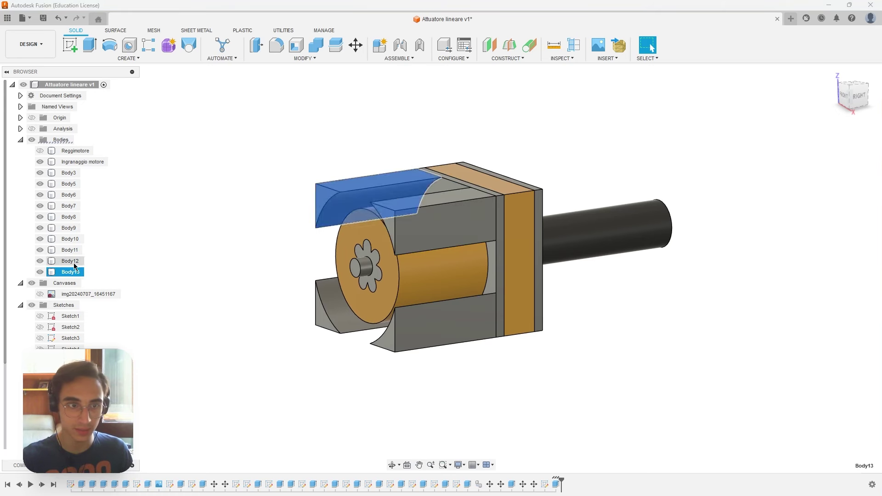
middle_click_drag(390, 216, 468, 161, "shift")
left_click(468, 161)
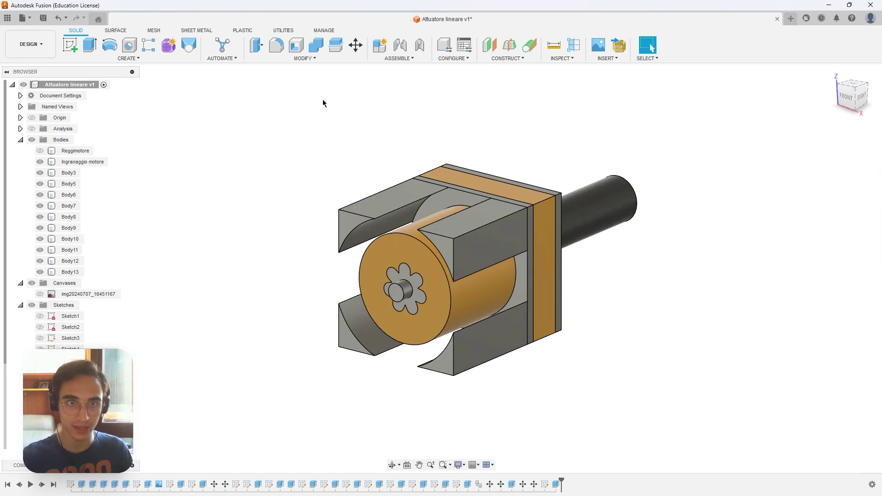
- Combine Body9, Body10, Body11 and Body12 into target Body13 with Join
left_click(316, 46)
left_click(70, 272)
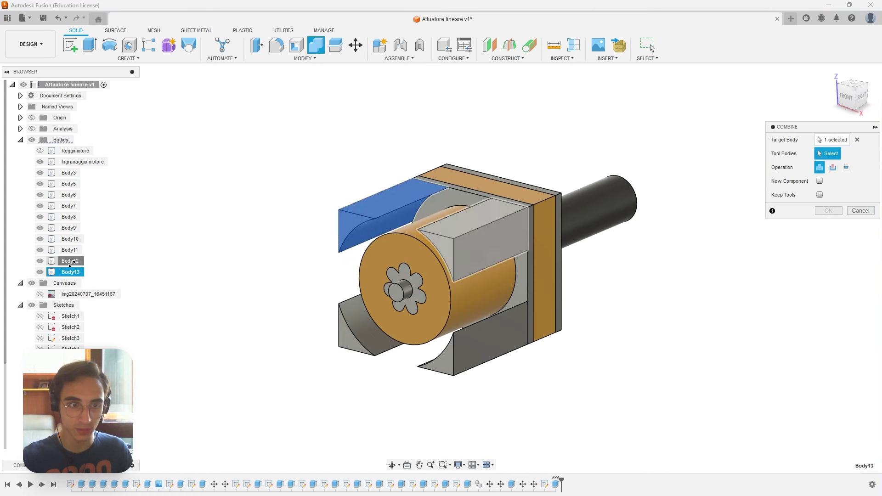
left_click(74, 250)
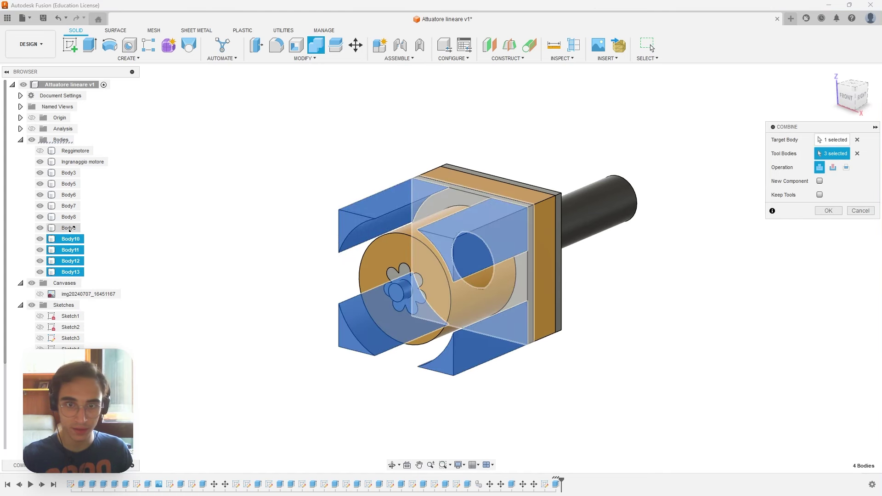
left_click(70, 228)
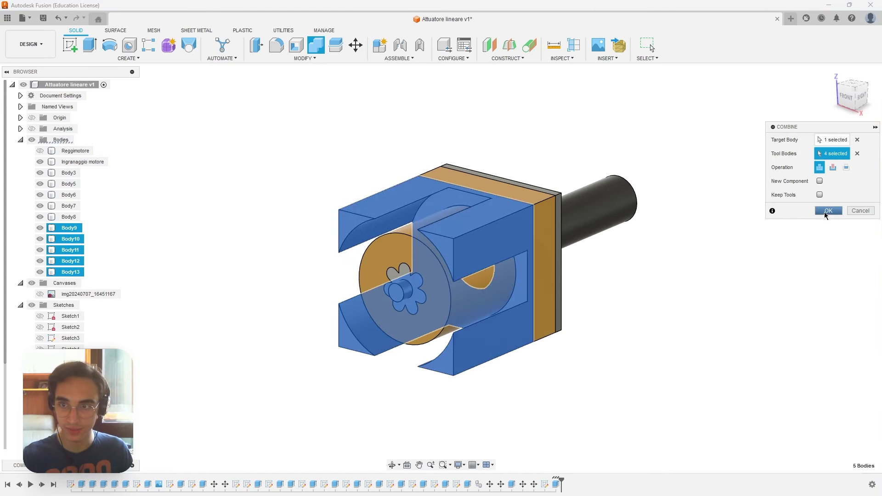
left_click(825, 214)
mouse_move(554, 271)
middle_mouse_down("shift")
mouse_move(615, 317)
mouse_move(655, 301)
mouse_move(618, 319)
middle_mouse_up("shift")
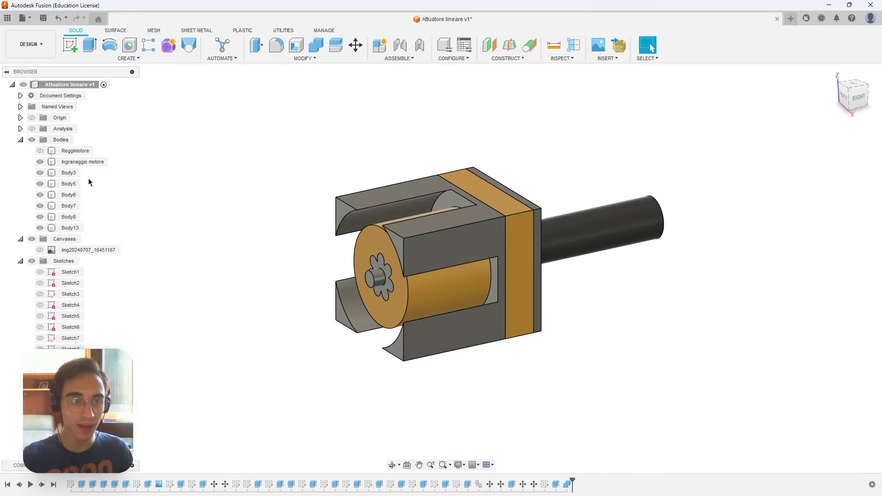
left_click(42, 152)
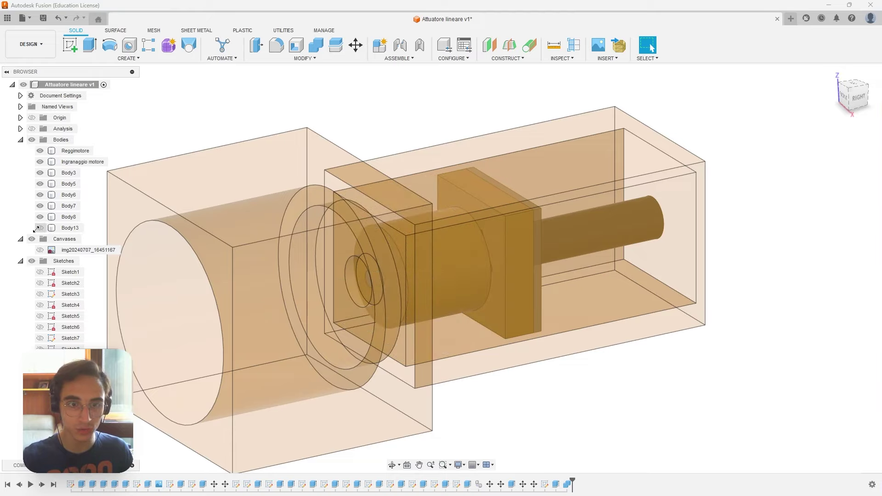
mouse_move(514, 197)
middle_mouse_down("shift")
mouse_move(571, 189)
mouse_move(205, 201)
mouse_move(579, 254)
mouse_move(461, 222)
middle_mouse_up("shift")
left_click(494, 236)
mouse_move(569, 257)
middle_mouse_down("shift")
mouse_move(698, 265)
mouse_move(551, 232)
mouse_move(571, 246)
mouse_move(505, 220)
middle_mouse_up("shift")
left_click(40, 209)
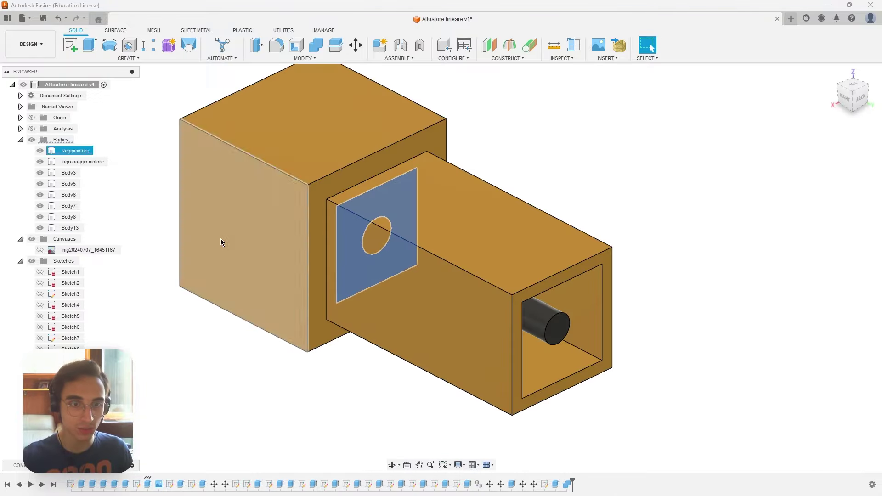
scroll(221, 244, "down", 3)
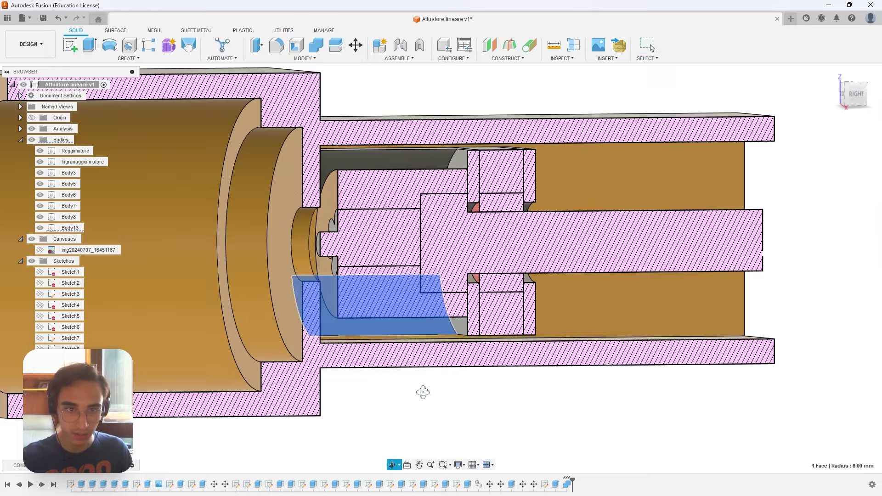
middle_click_drag(422, 392, 404, 400, "shift")
scroll(525, 223, "up", 2)
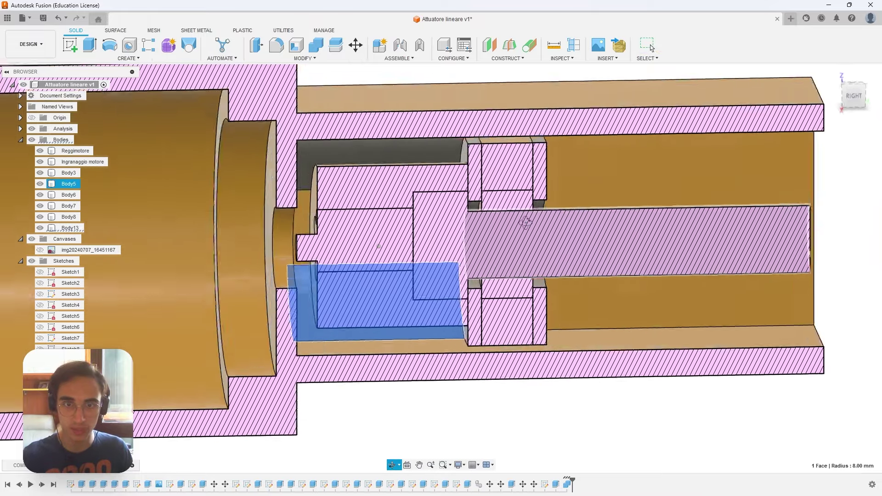
scroll(525, 223, "down", 3)
scroll(525, 222, "down", 1)
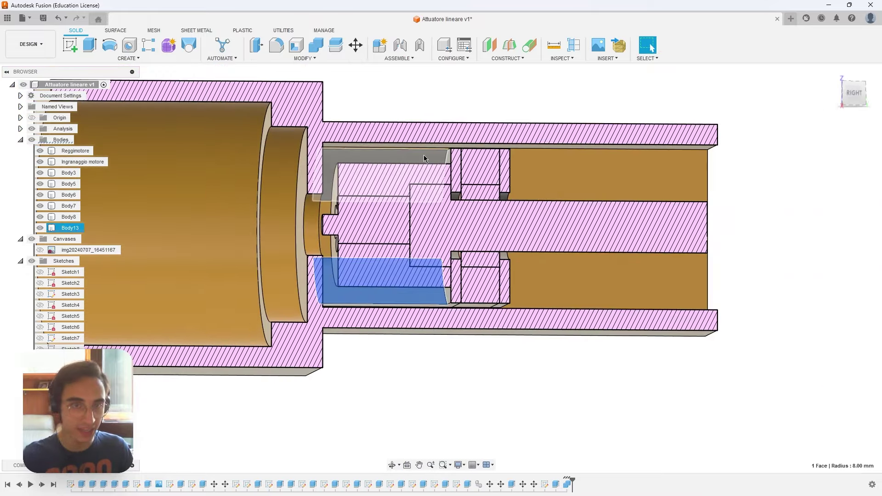
scroll(423, 155, "down", 3)
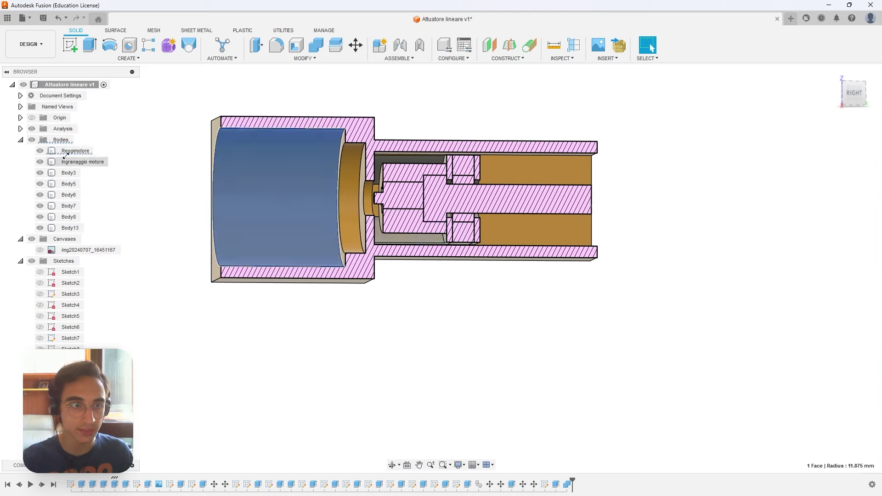
left_click(40, 150)
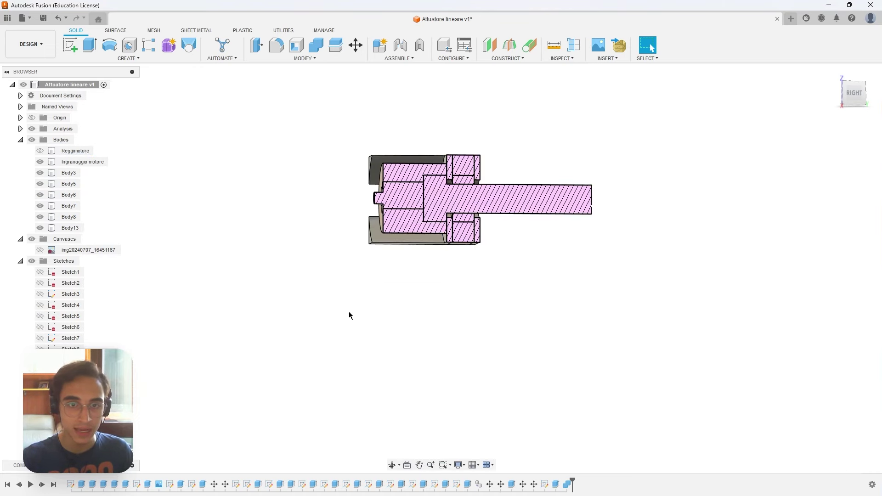
middle_click_drag(349, 315, 398, 341, "shift")
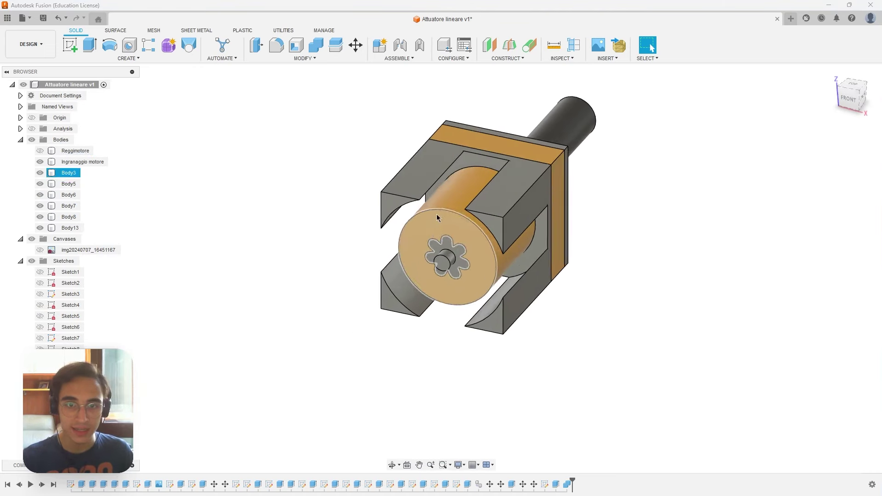
- Select Body13, Body8, Body7 and Body6
left_click(48, 227)
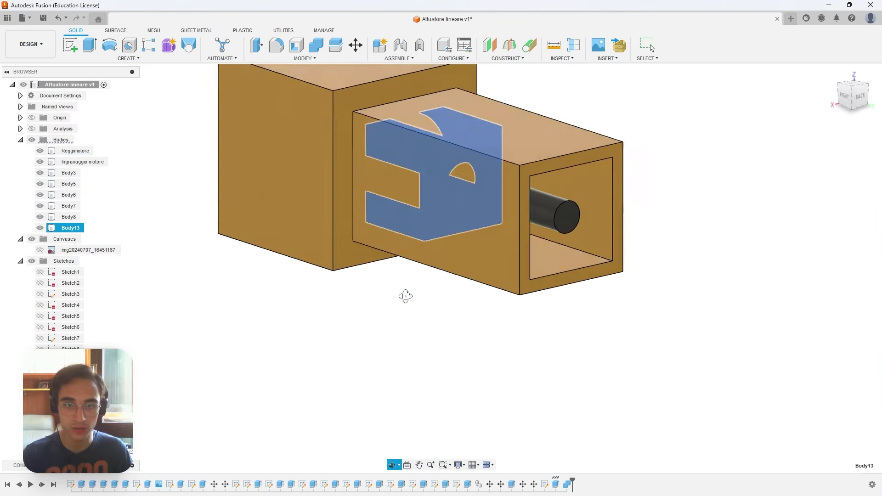
left_click(70, 216, "ctrl")
left_click(72, 207, "ctrl")
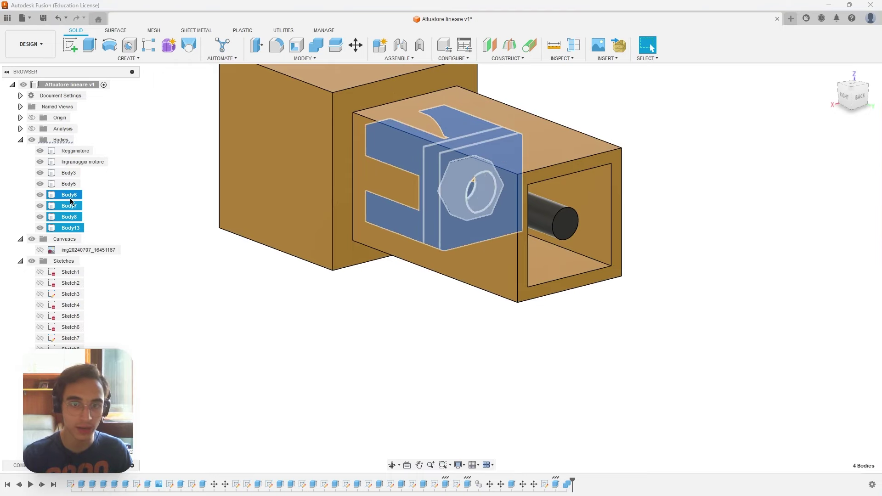
mouse_move(554, 262)
middle_mouse_down("shift")
mouse_move(636, 255)
mouse_move(610, 235)
mouse_move(644, 261)
middle_mouse_up("shift")
- Move the four bodies exactly 20.25 mm along Y
key("m")
mouse_move(378, 195)
left_mouse_down()
mouse_move(505, 228)
mouse_move(524, 220)
left_mouse_up()
scroll(598, 331, "up", 3)
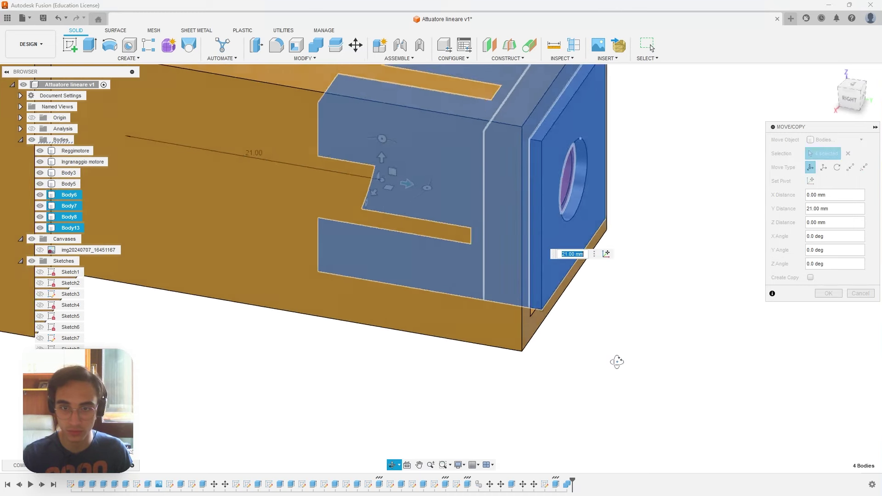
scroll(626, 354, "up", 3)
left_click_drag(355, 240, 346, 244)
left_click(400, 263)
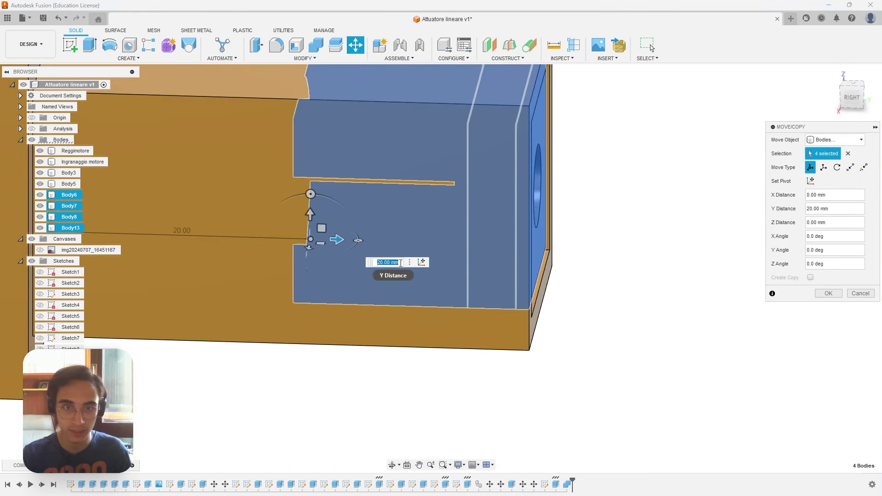
key("BackSpace")
key("BackSpace")
key("BackSpace")
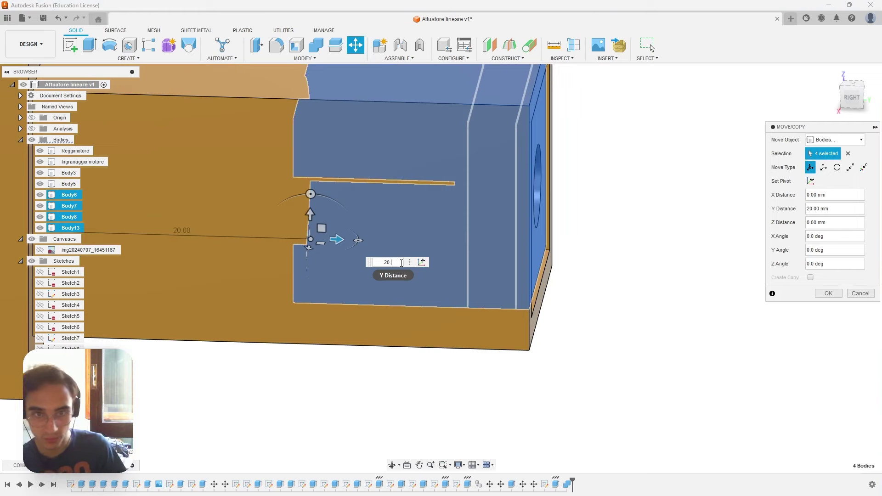
type(".25")
key("Return")
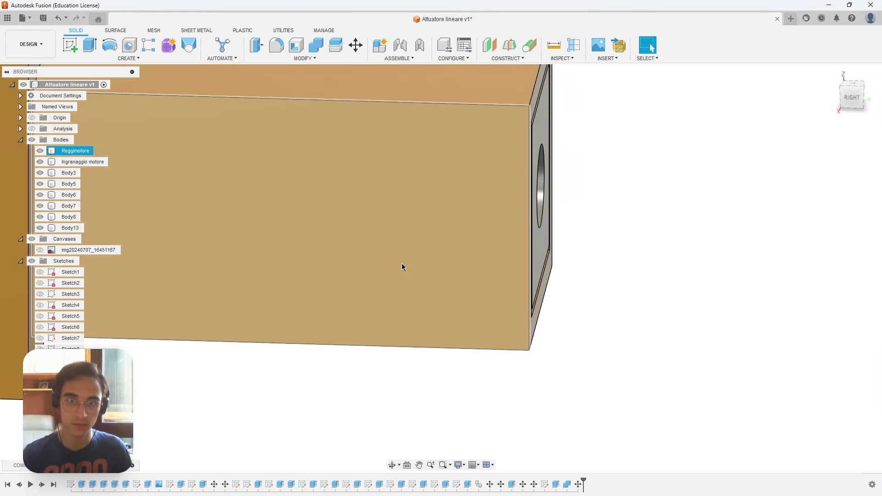
scroll(432, 264, "down", 3)
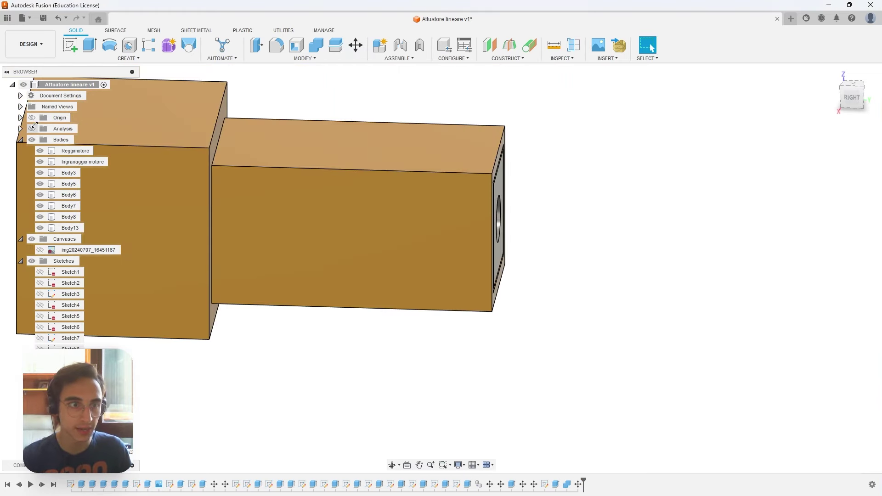
- Turn off the section cut, zoom to the end plate, and hide the Reggimotore housing
left_click(32, 128)
scroll(576, 180, "up", 2)
scroll(465, 118, "up", 3)
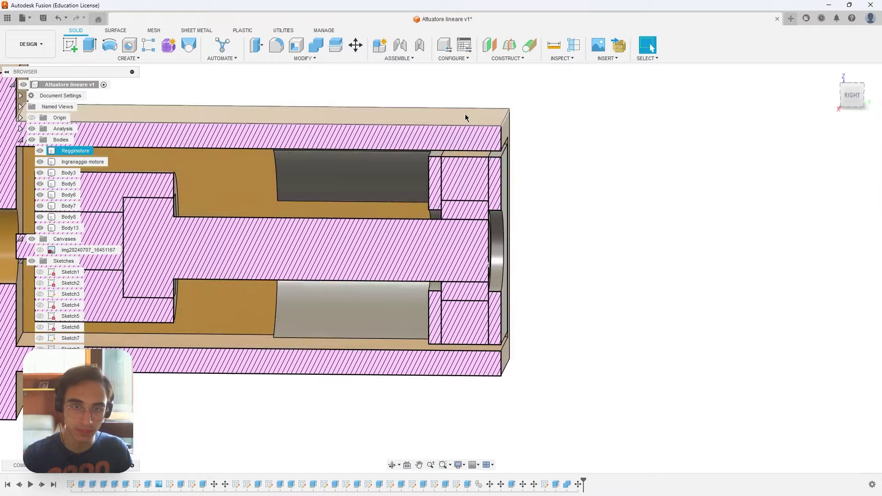
middle_click_drag(565, 171, 505, 193, "shift")
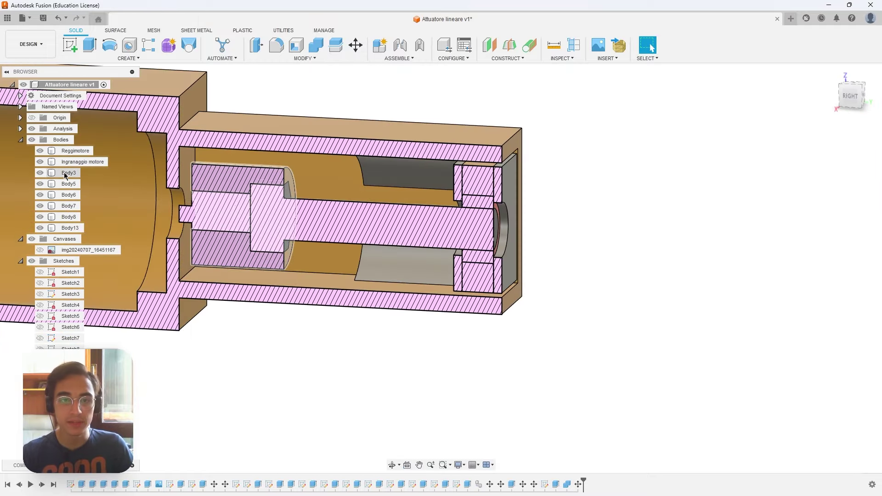
left_click(36, 152)
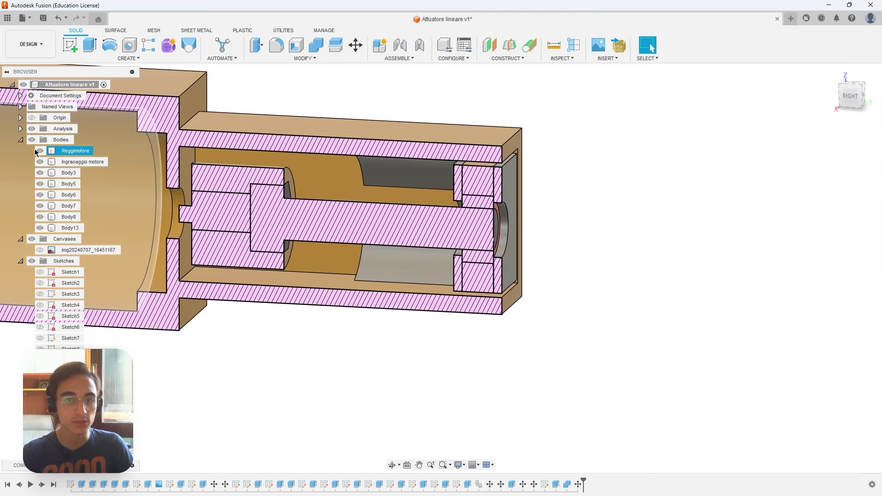
left_click(531, 287)
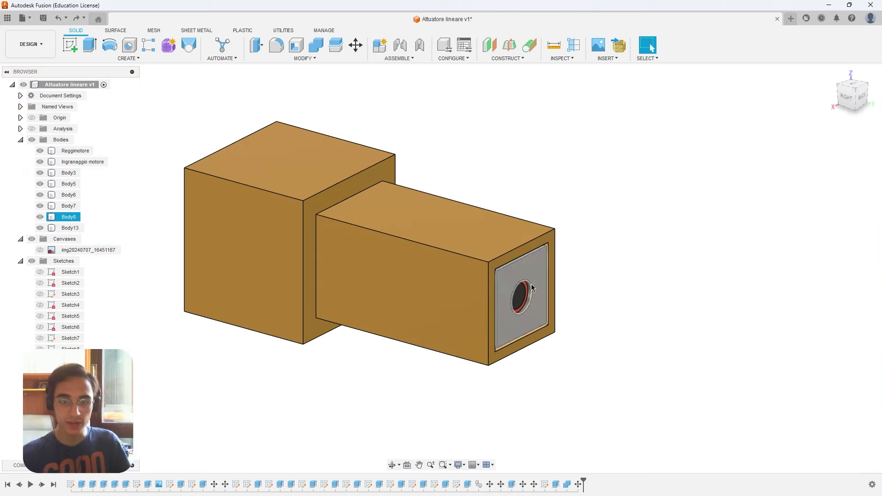
scroll(531, 287, "up", 2)
scroll(538, 257, "up", 3)
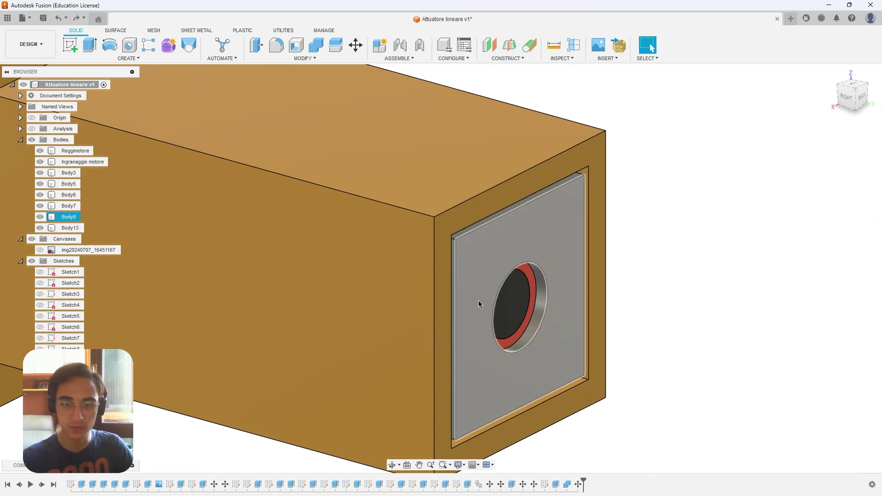
left_click(527, 231)
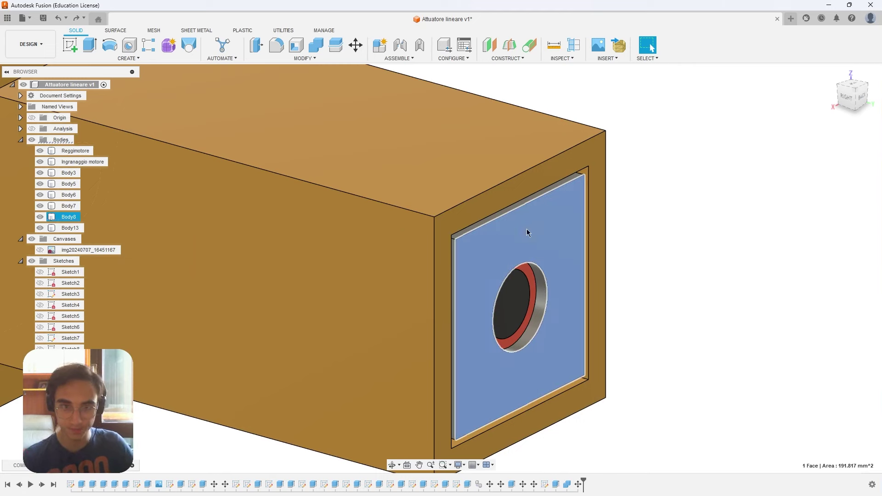
left_click(40, 151)
scroll(629, 170, "down", 1)
scroll(625, 177, "down", 1)
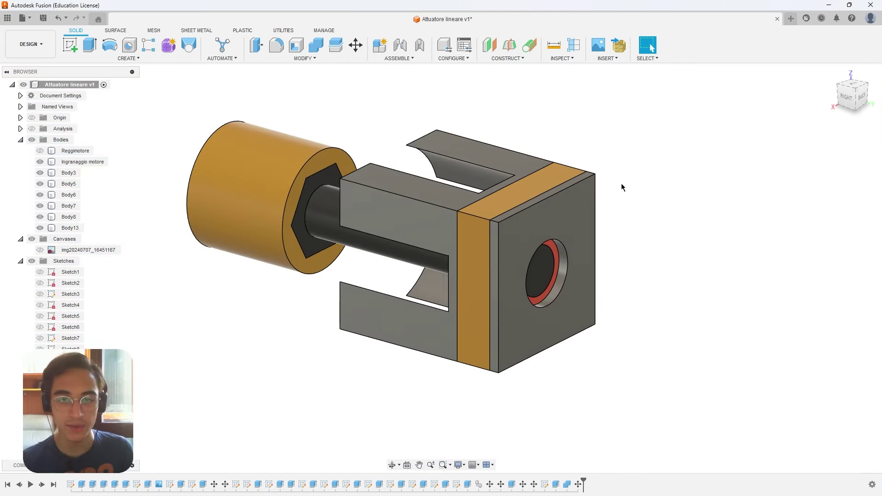
- Remove Body13 and Body8, exposing the red hexagon recess on the plate
left_click(80, 225)
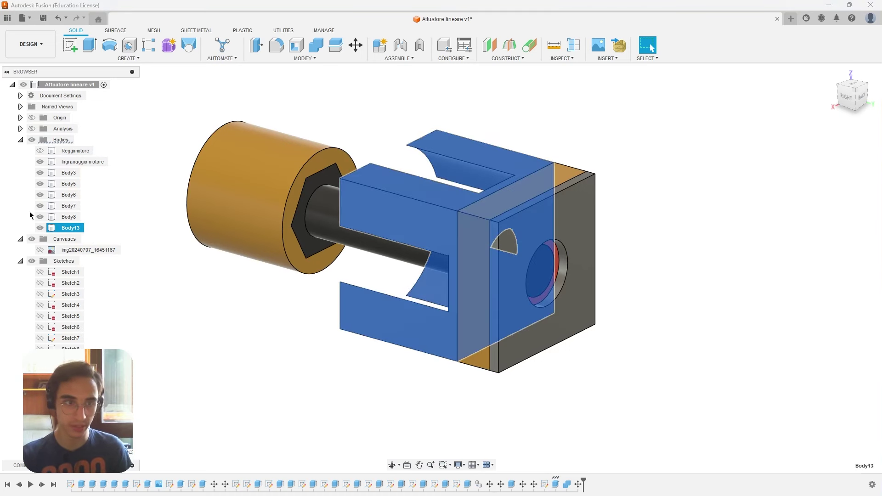
right_click(76, 232)
left_click(115, 385)
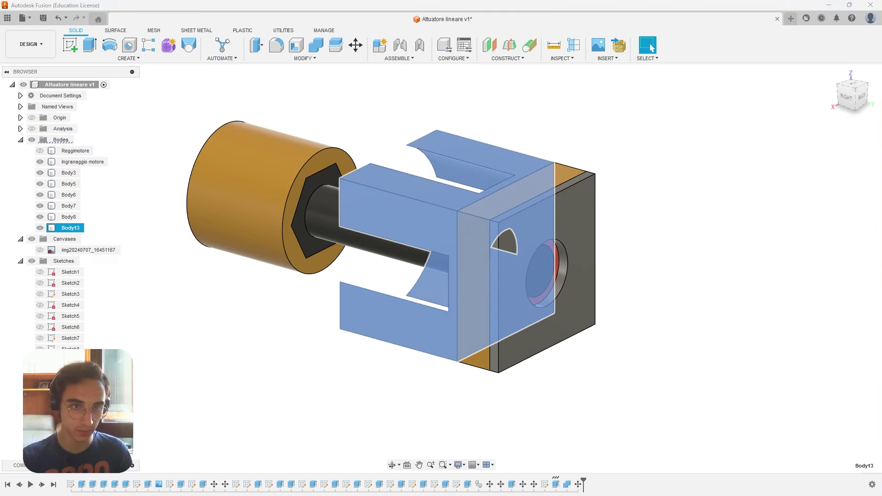
mouse_move(282, 341)
middle_mouse_down("shift")
mouse_move(402, 363)
mouse_move(518, 225)
mouse_move(512, 163)
middle_mouse_up("shift")
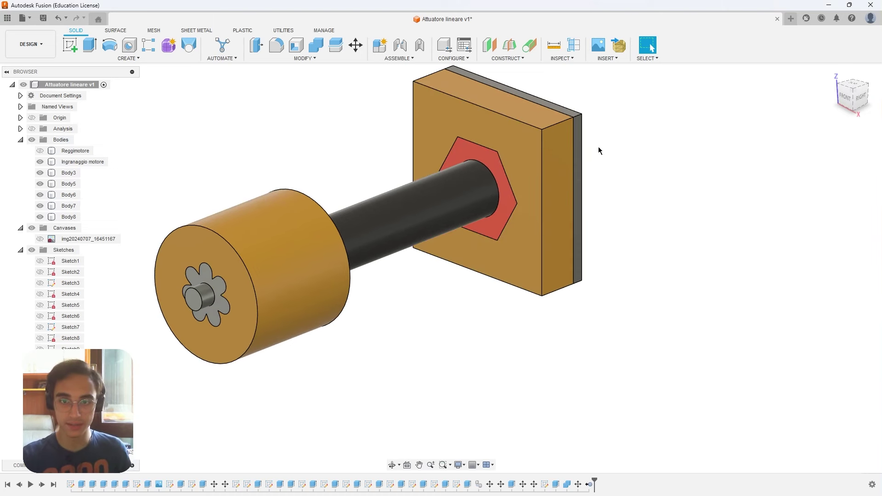
middle_click_drag(604, 167, 505, 299, "shift")
left_click(510, 331)
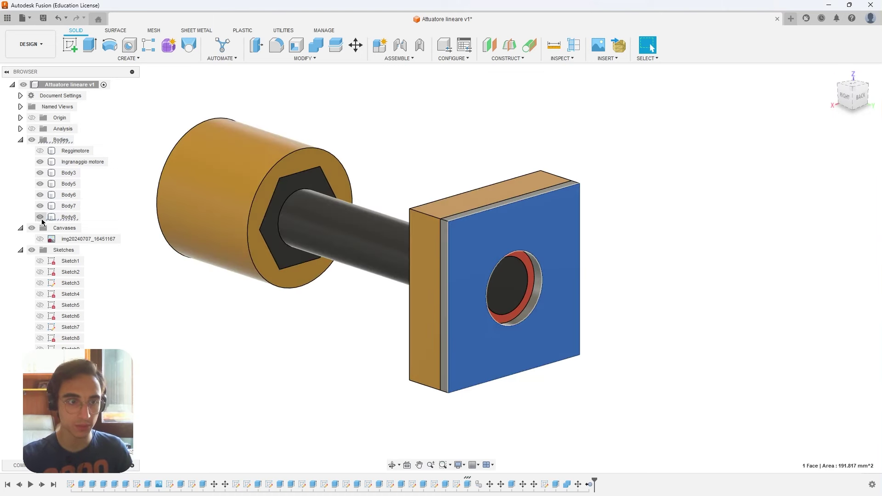
right_click(69, 216)
left_click(115, 363)
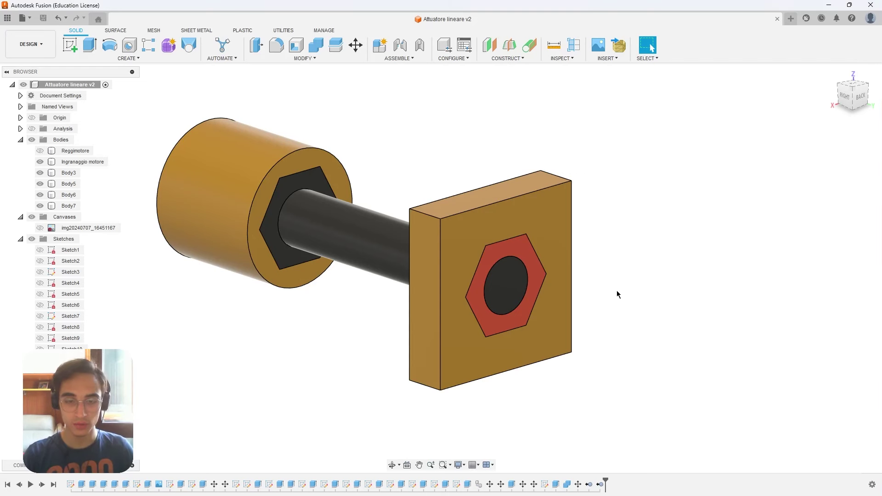
- Start a sketch on the front face of Body7, the square end plate
left_click(68, 206)
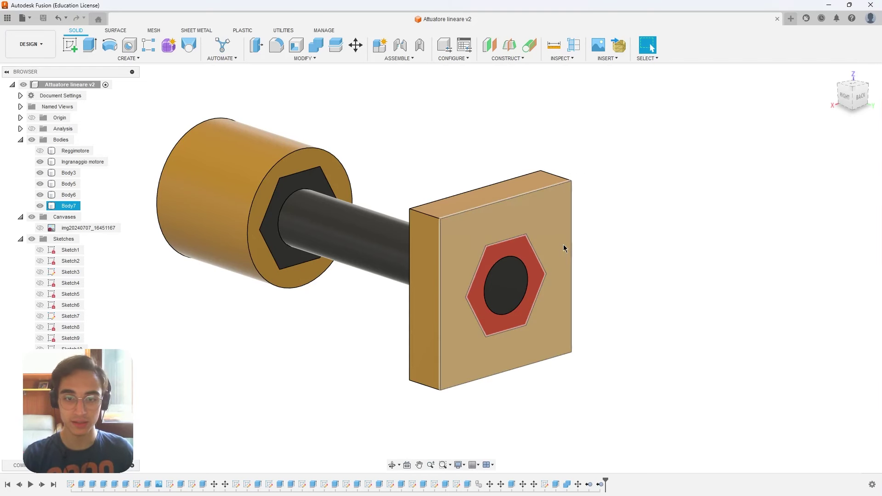
right_click(535, 219)
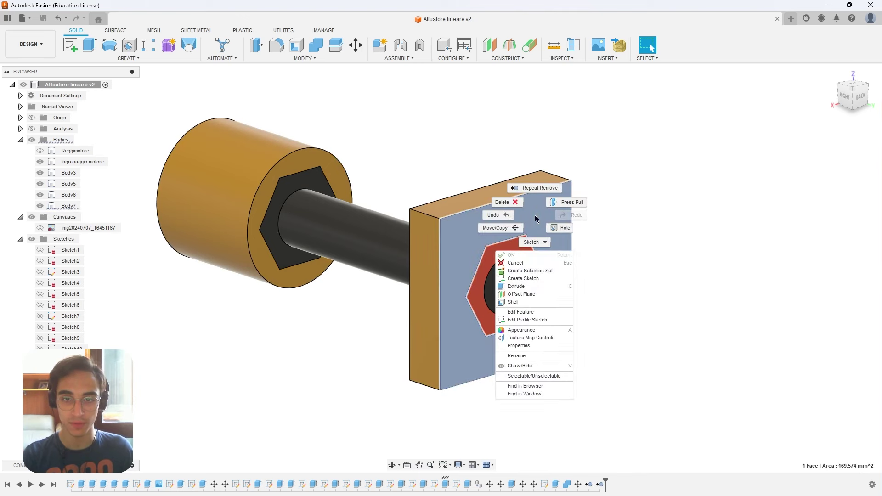
left_click(525, 279)
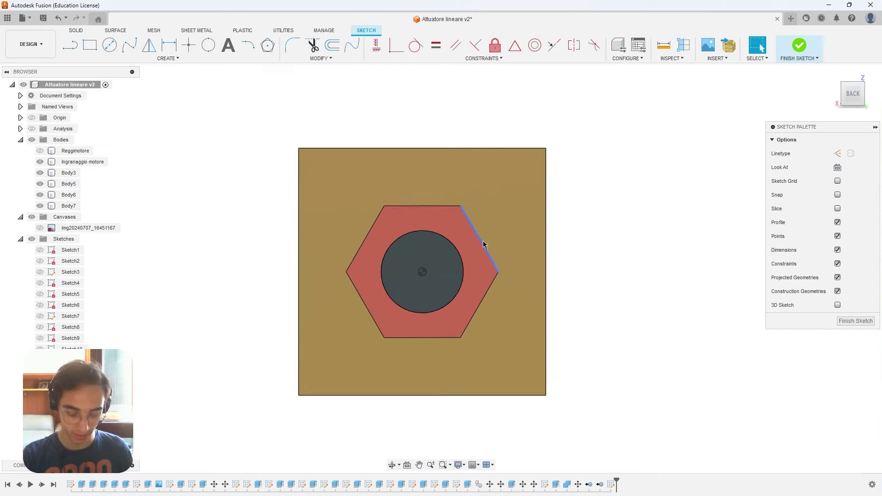
scroll(482, 244, "up", 2)
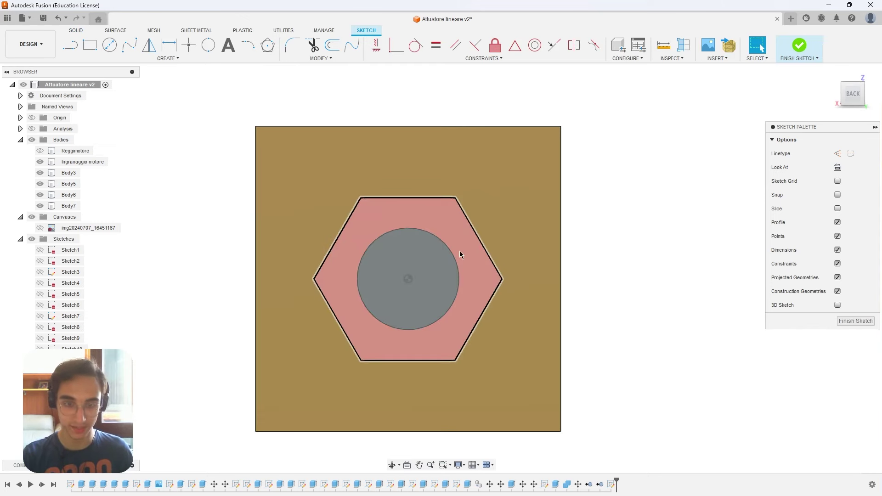
- Offset the hexagon 2 mm outward and select the ring and inner hexagon profiles
key("o")
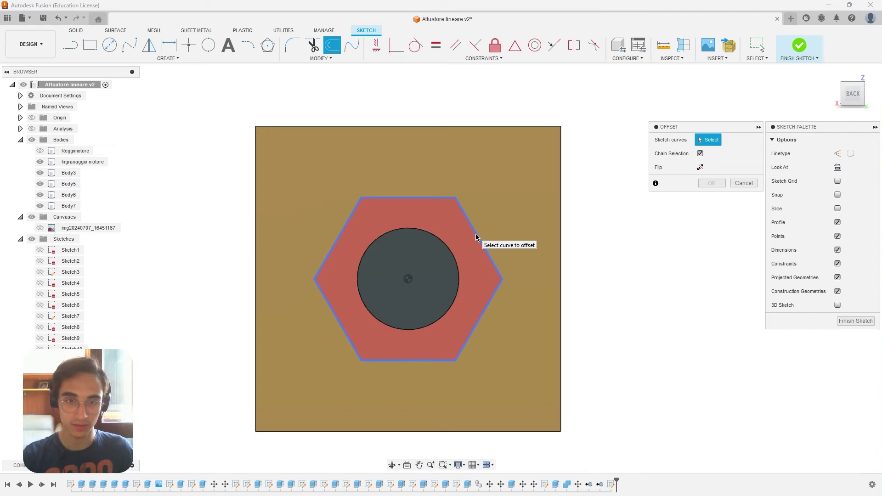
left_click(476, 238)
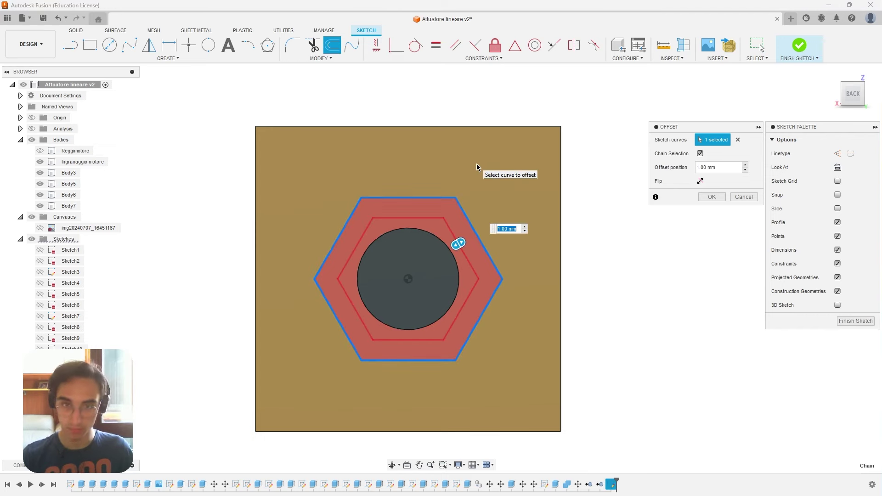
type("-2")
key("Return")
left_click(476, 163)
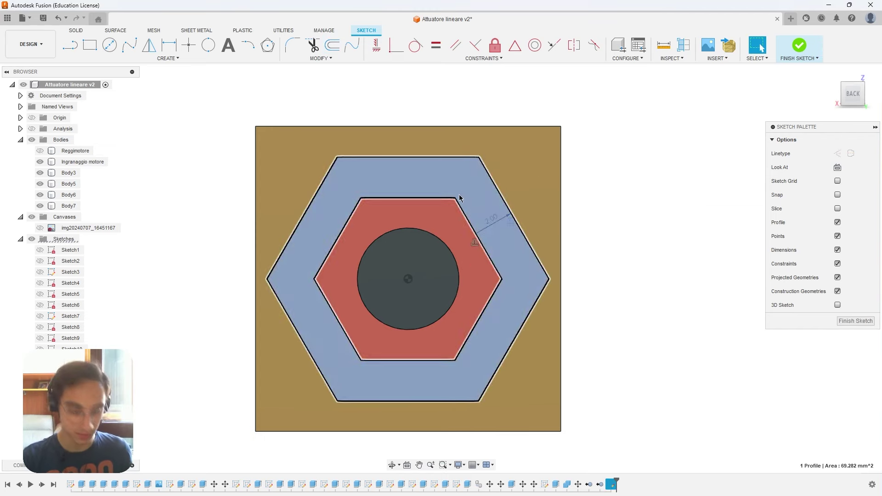
left_click(446, 211, "shift")
- Try extruding the selected profiles joined to the plate, then undo it
key("e")
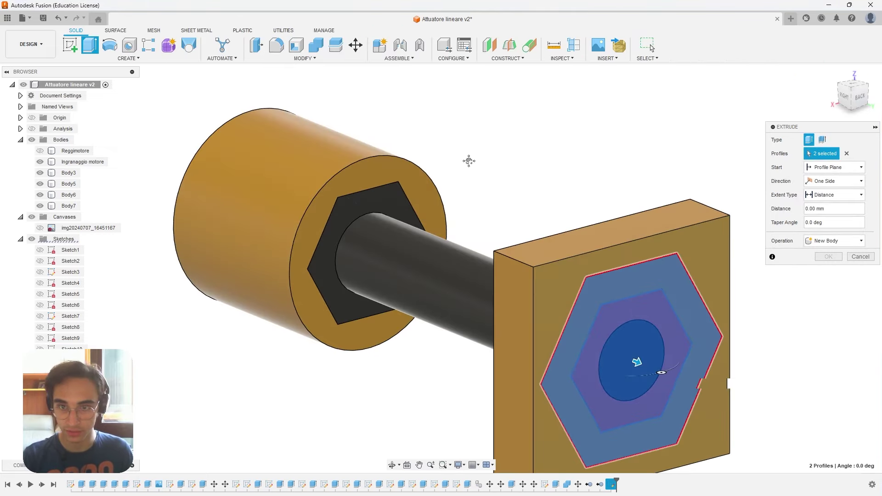
middle_click_drag(469, 161, 320, 95)
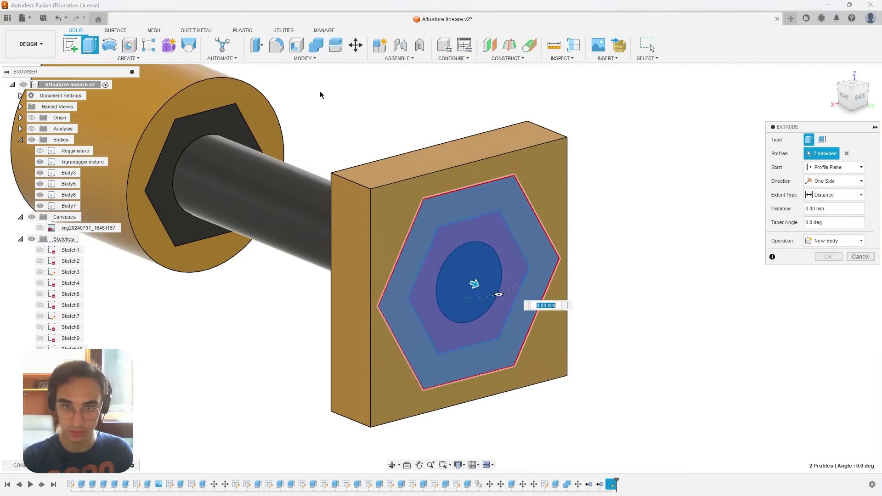
type("1")
left_click(834, 240)
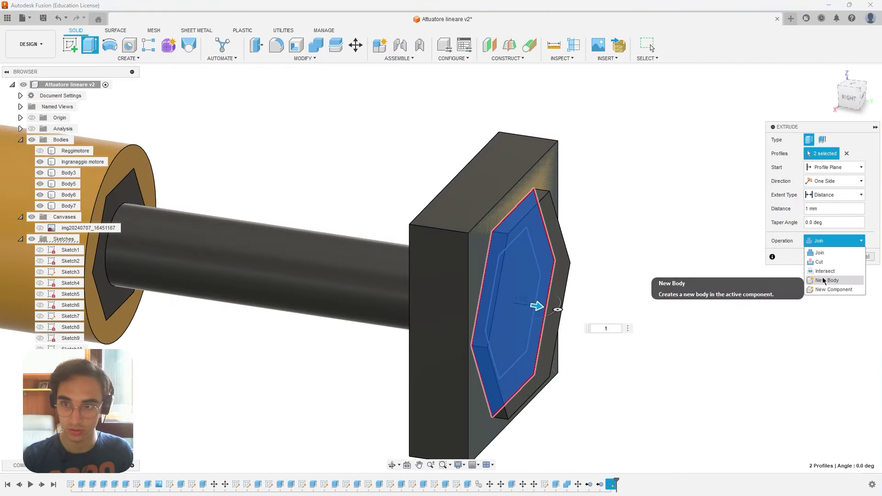
left_click(822, 285)
key("Return")
key("ctrl+z")
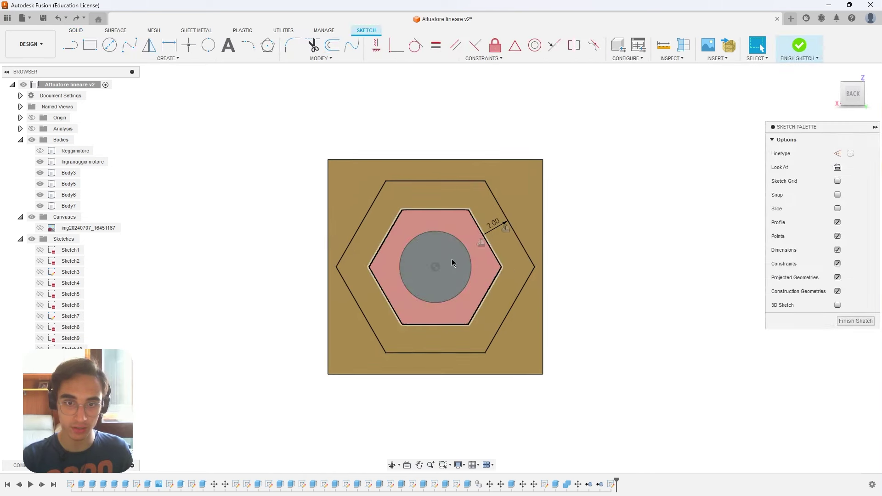
- Offset the bore circle by 0.75 mm in the sketch
key("o")
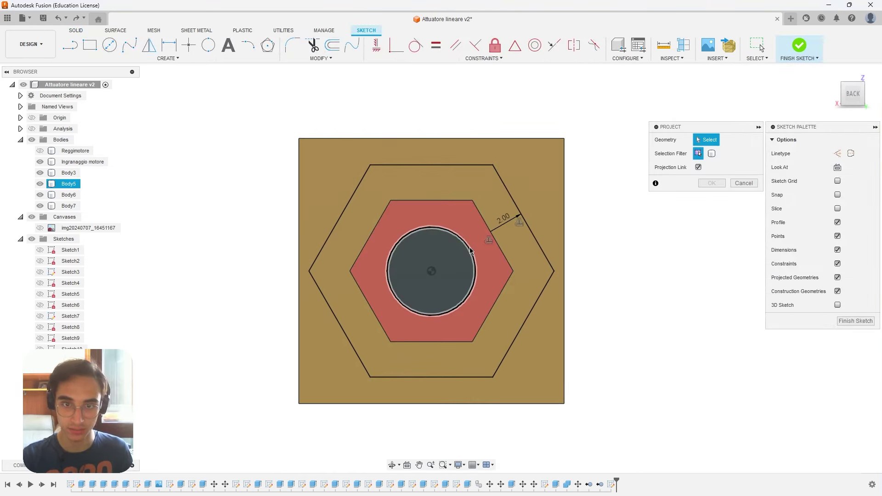
left_click(469, 251)
left_click(469, 252)
type("0.75")
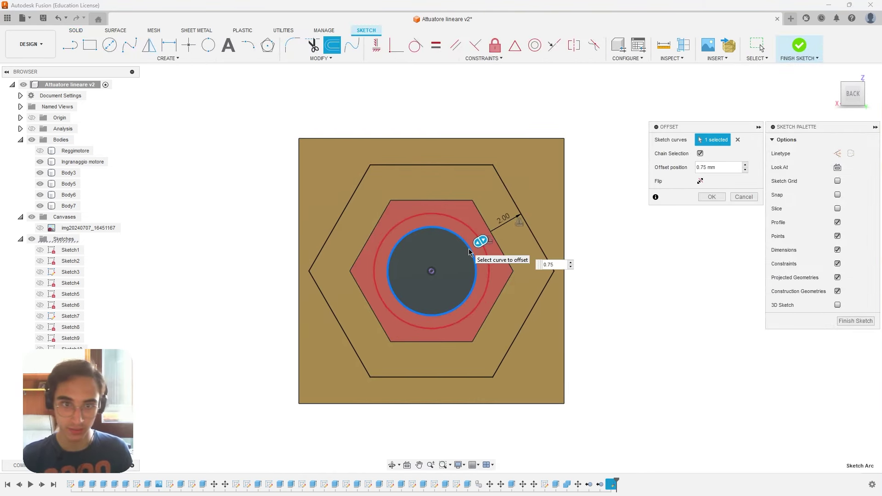
key("Return")
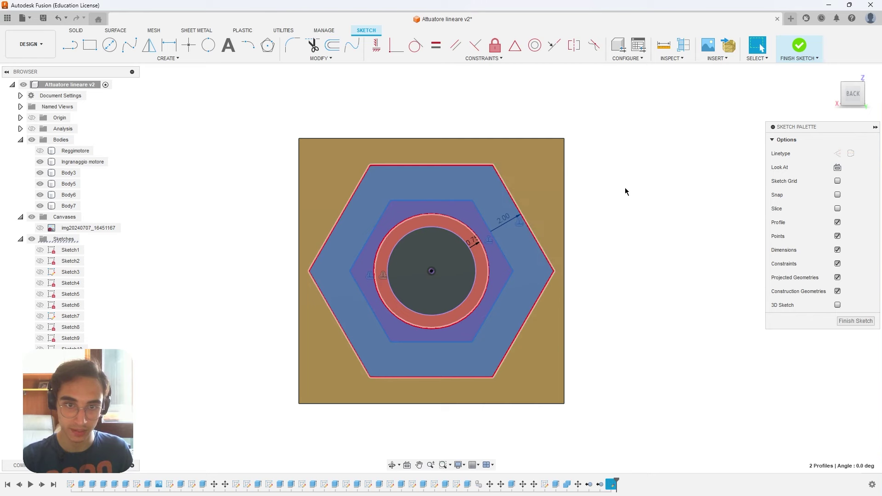
- Extrude the hexagon and circle profiles 1 mm as a new body, Body14
key("e")
type("1")
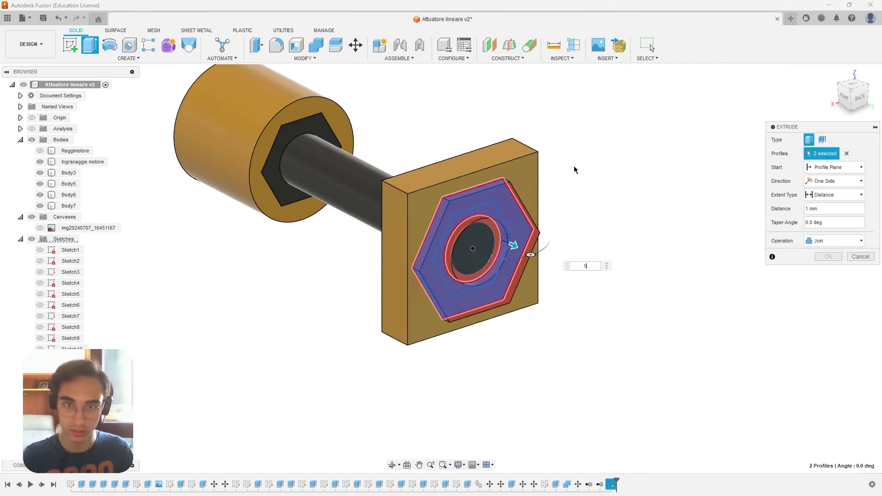
left_click(835, 241)
left_click(822, 274)
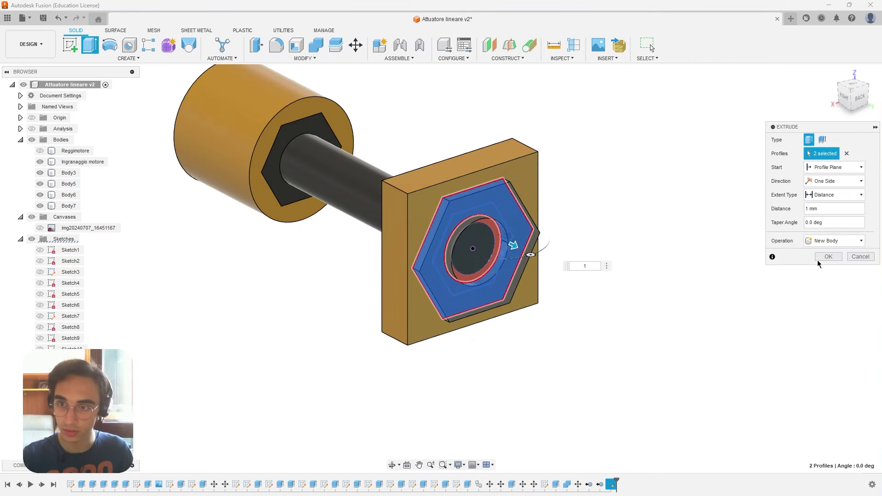
left_click(827, 256)
scroll(621, 239, "down", 2)
left_click(451, 216)
right_click(451, 238)
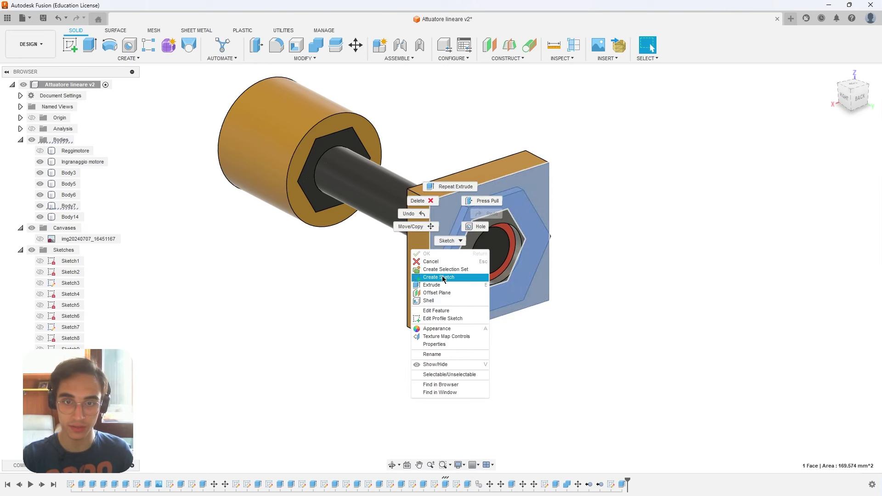
- Project the hexagon into a new plate-face sketch and cut it as the nut pocket
left_click(443, 278)
key("p")
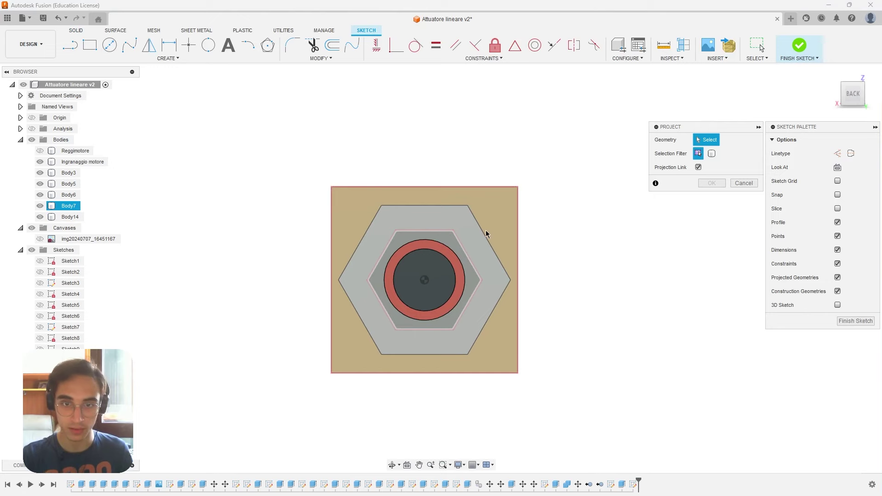
left_click(486, 235)
key("e")
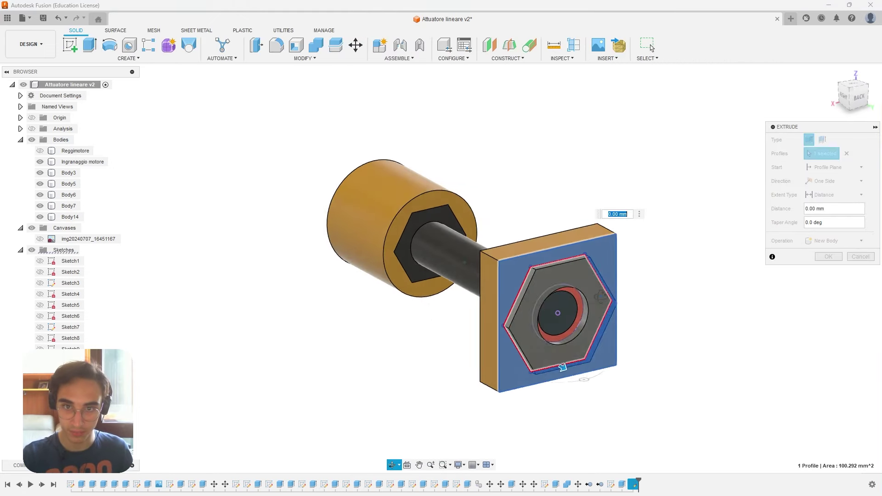
left_click_drag(563, 367, 581, 288)
key("Return")
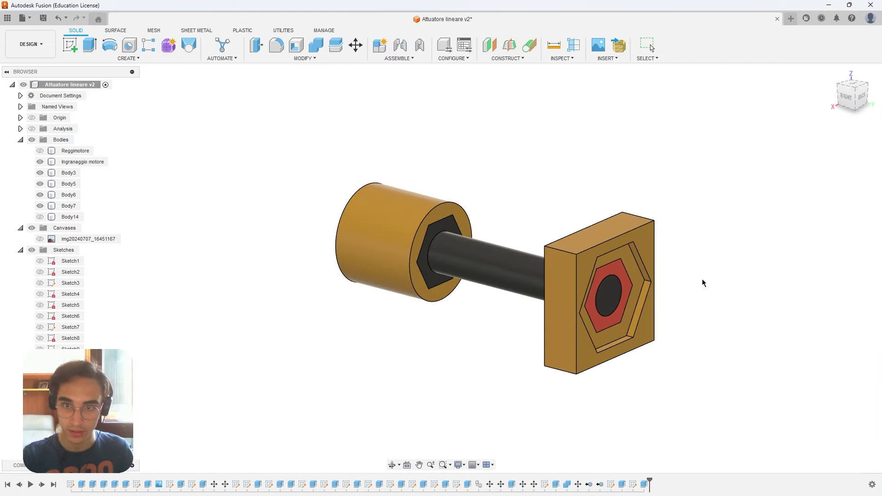
- Toggle Body14's visibility and orbit to inspect the hexagon pocket
scroll(684, 255, "up", 3)
left_click(42, 218)
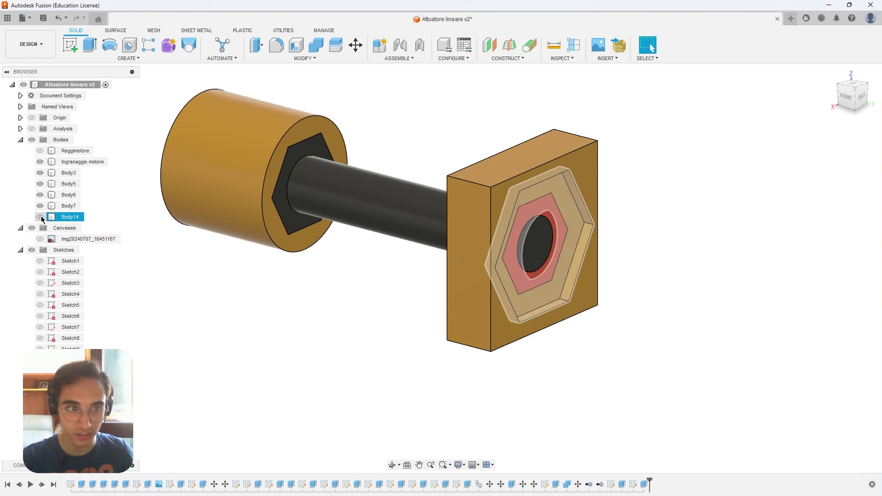
left_click(40, 217)
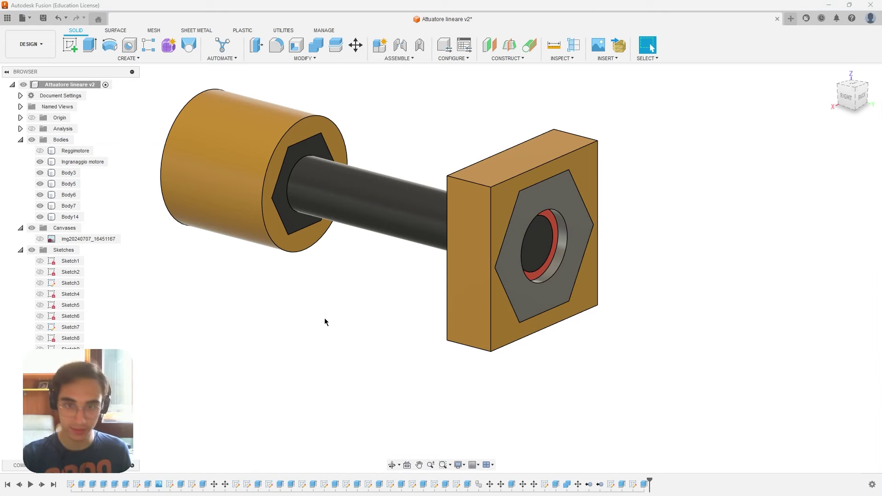
mouse_move(324, 321)
middle_mouse_down("shift")
mouse_move(374, 319)
mouse_move(325, 327)
middle_mouse_up("shift")
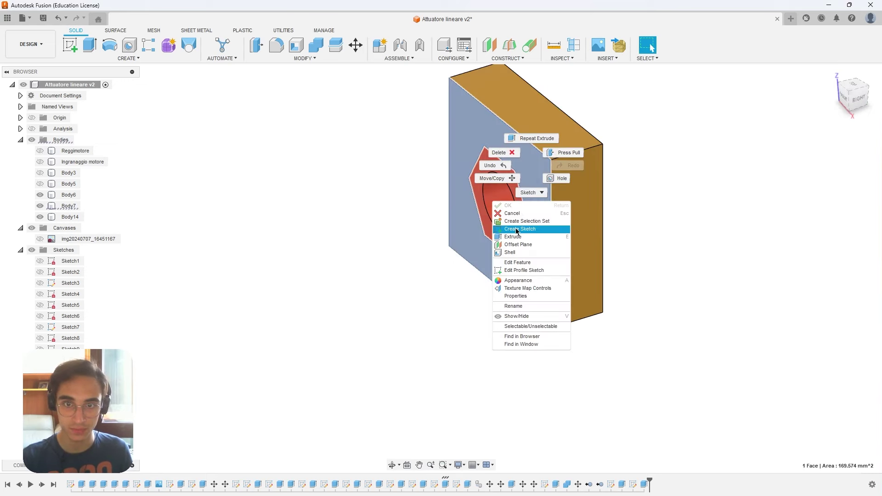
- Project the nut's hexagon face into a new sketch and extrude it 1 mm as new Body15
left_click(516, 229)
middle_click_drag(573, 189, 434, 215, "shift")
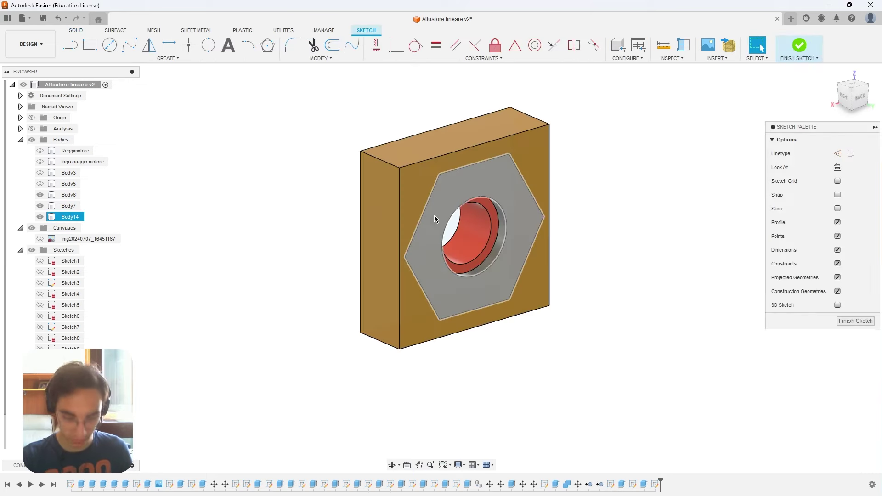
key("p")
left_click(434, 215)
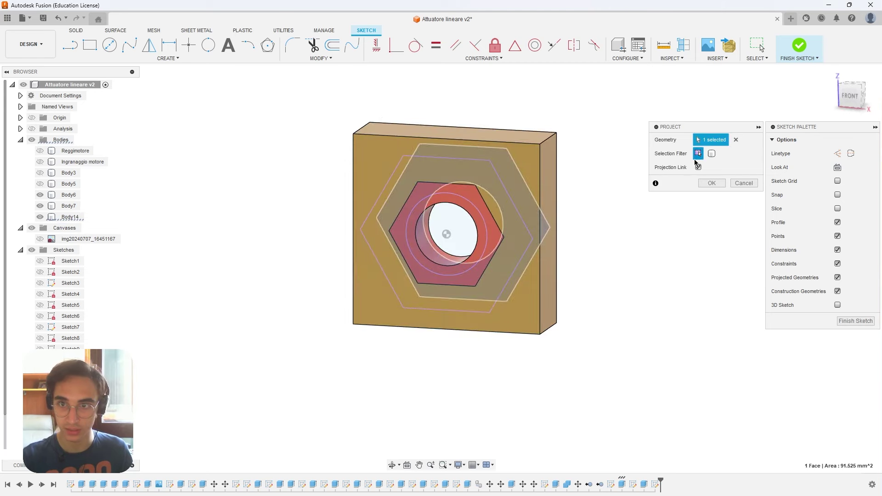
left_click(709, 184)
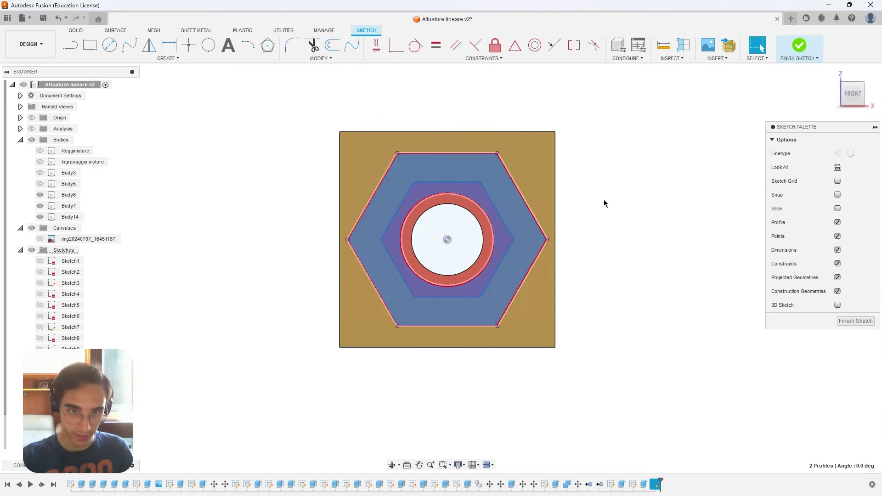
key("e")
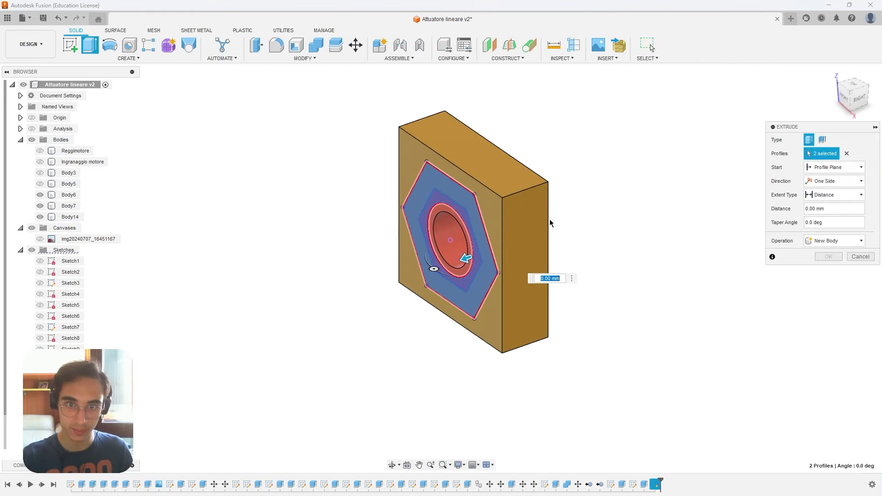
type("1")
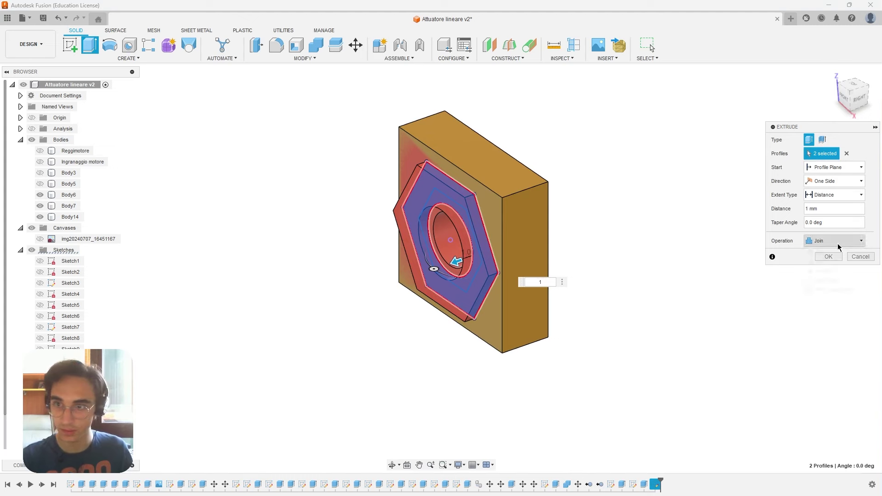
left_click(838, 247)
left_click(824, 278)
left_click(828, 257)
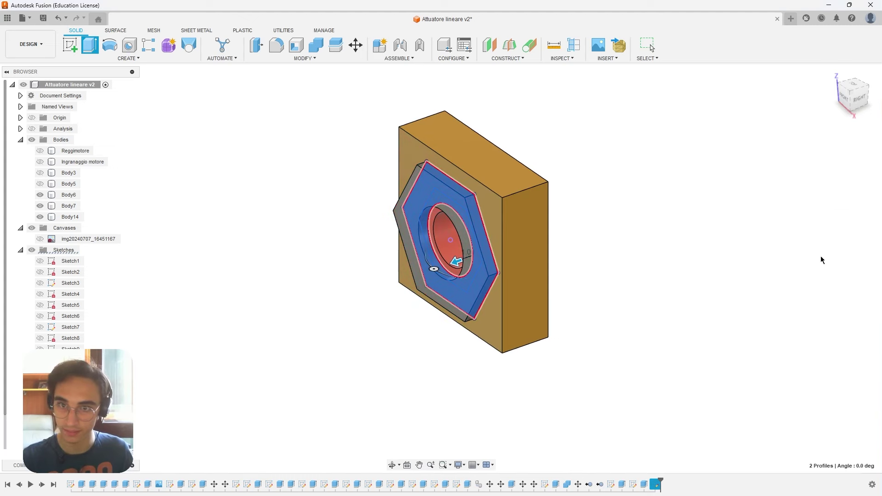
- Project the hexagon into a plate-face sketch and extrude its surrounding profile 1 mm, joined
right_click(497, 222)
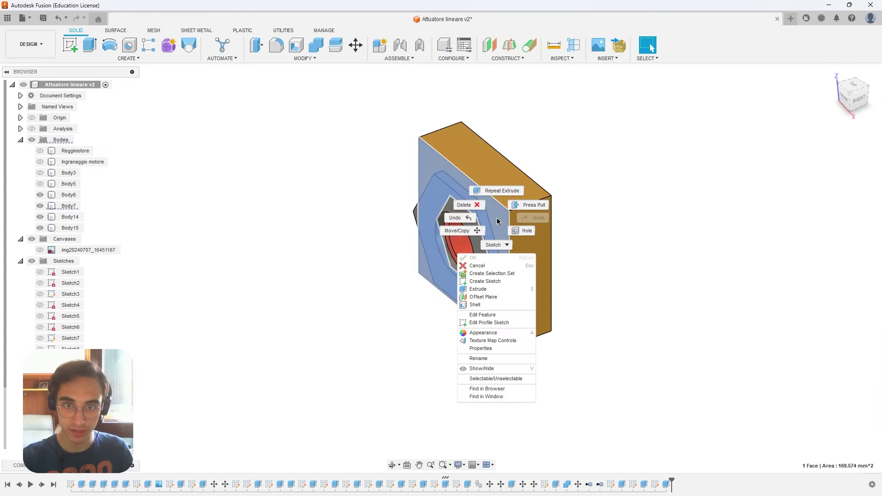
left_click(498, 282)
key("p")
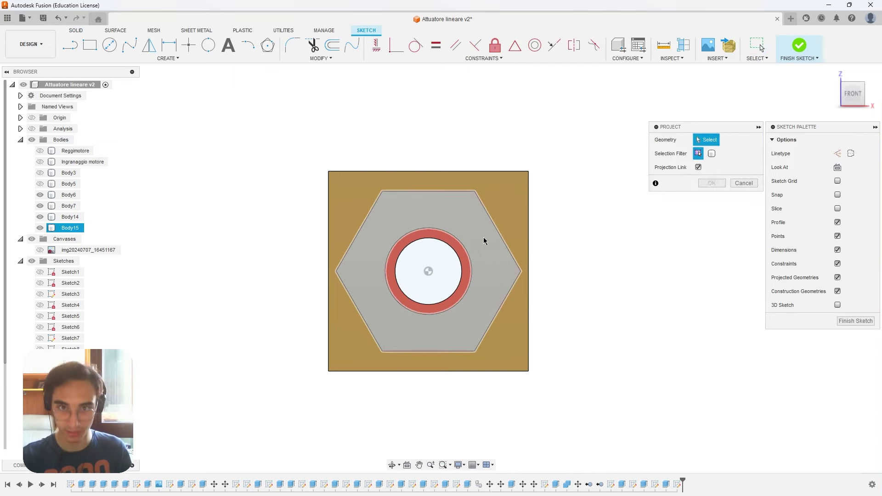
left_click(495, 261)
left_click(705, 184)
left_click(526, 197)
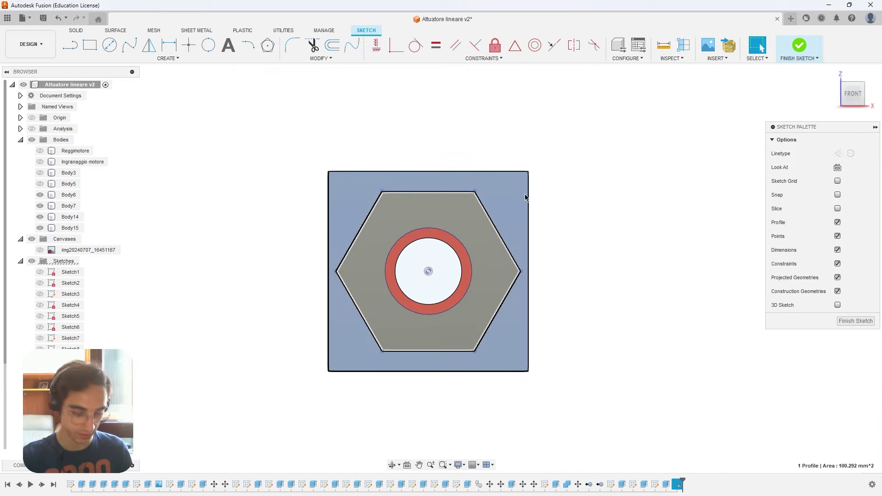
key("e")
mouse_move(548, 161)
middle_mouse_down("shift")
mouse_move(478, 211)
mouse_move(396, 209)
mouse_move(486, 179)
mouse_move(625, 200)
middle_mouse_up("shift")
left_click(818, 240)
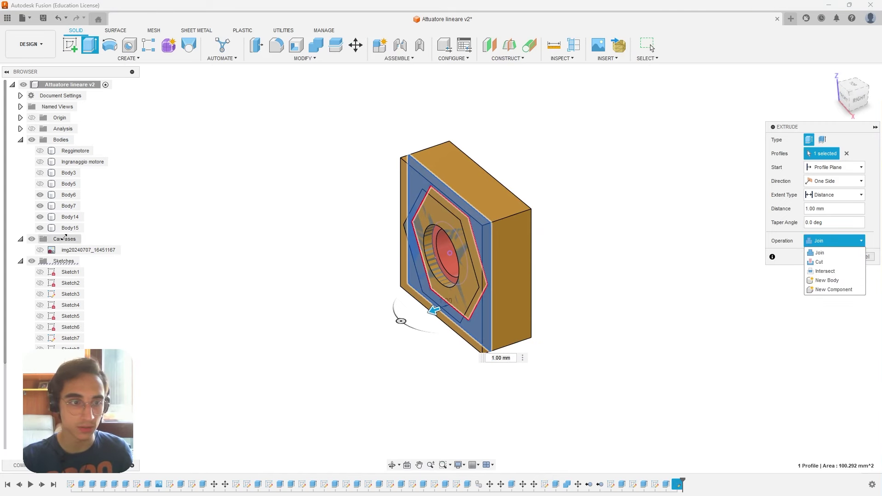
left_click(40, 228)
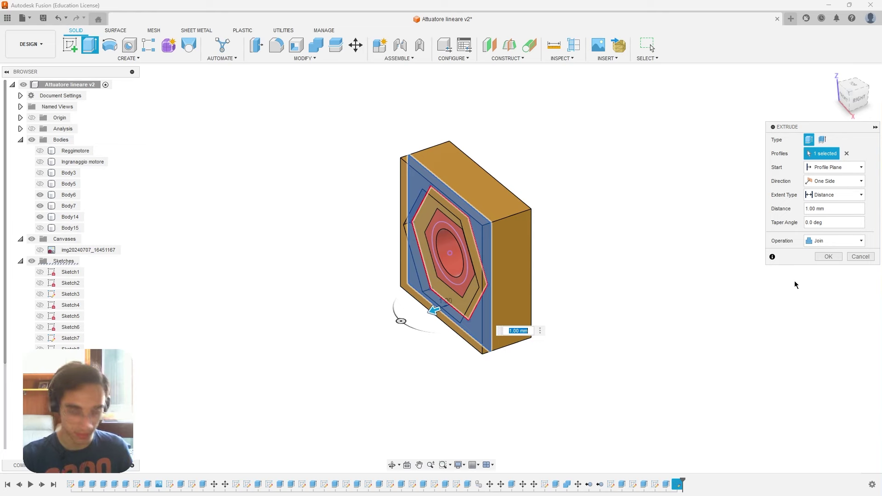
left_click(828, 257)
mouse_move(571, 270)
middle_mouse_down("shift")
mouse_move(288, 202)
mouse_move(222, 208)
middle_mouse_up("shift")
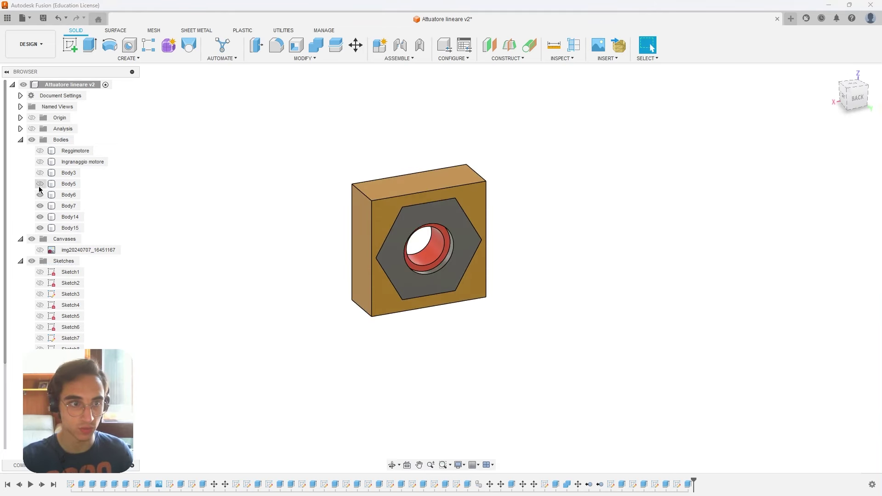
- Show Body5, Body3, Ingranaggio motore and Reggimotore again
left_click(40, 184)
left_click(40, 172)
left_click(40, 162)
left_click(40, 151)
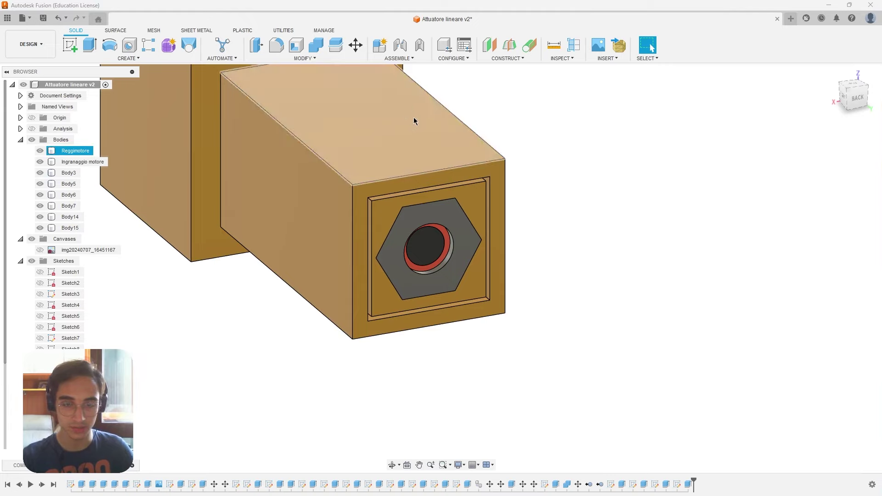
middle_click_drag(585, 207, 551, 234, "shift")
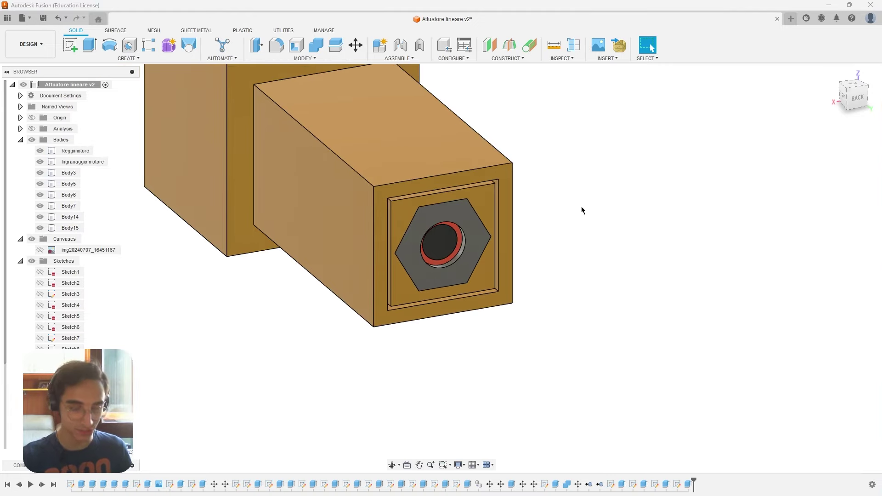
- Add a 7 mm section analysis on the YZ plane
left_click(574, 44)
mouse_move(551, 108)
middle_mouse_down("shift")
mouse_move(542, 136)
mouse_move(501, 144)
mouse_move(368, 216)
middle_mouse_up("shift")
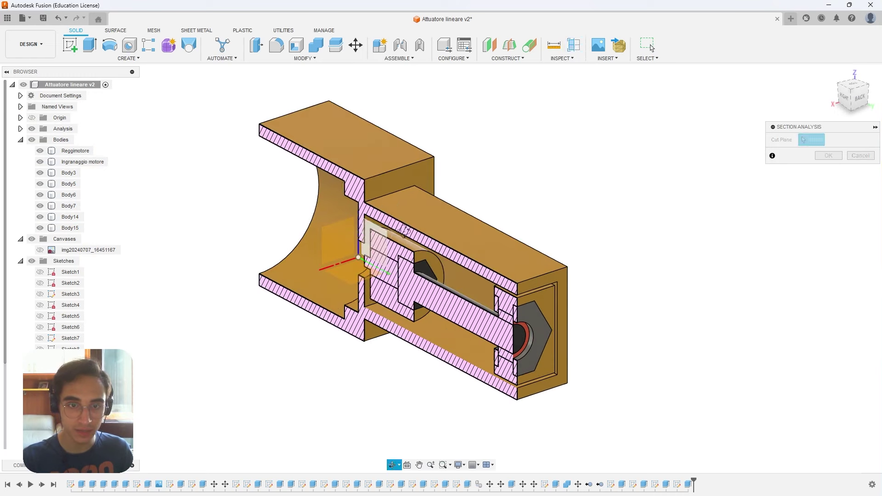
left_click(377, 235)
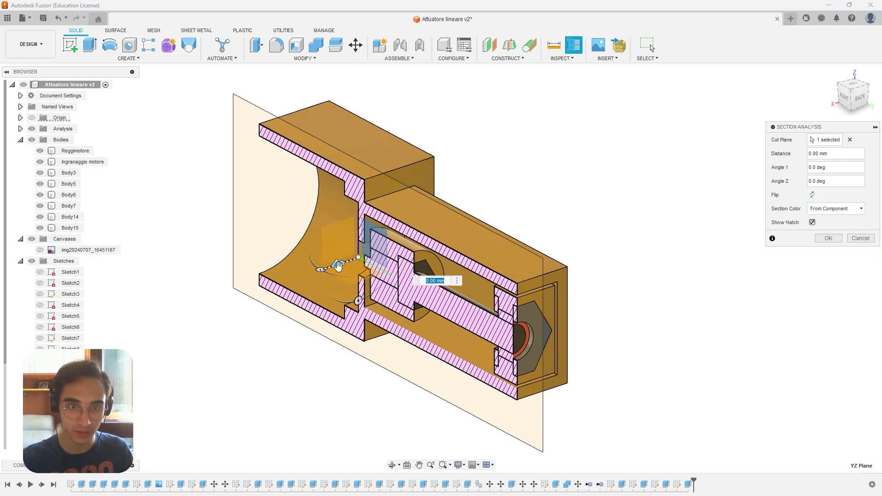
mouse_move(338, 264)
left_mouse_down()
mouse_move(278, 281)
mouse_move(298, 278)
left_mouse_up()
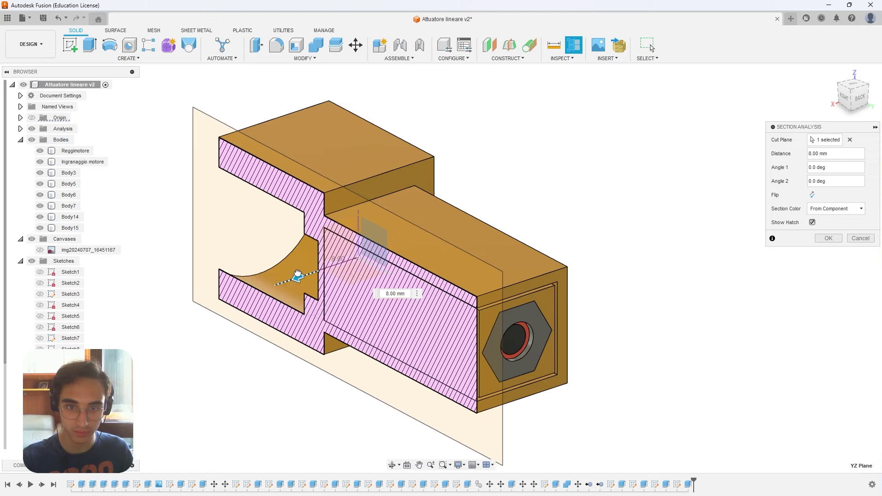
left_click(829, 238)
mouse_move(561, 124)
middle_mouse_down("shift")
mouse_move(569, 155)
mouse_move(704, 138)
mouse_move(668, 178)
mouse_move(321, 207)
middle_mouse_up("shift")
scroll(669, 179, "up", 2)
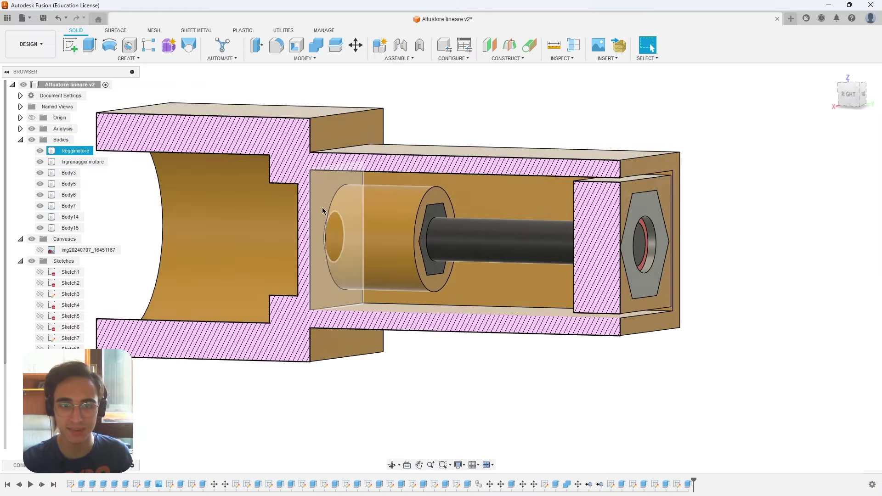
- Snap to the right view and select Body15, Body14, Body7 and Body6 together
middle_click_drag(555, 265, 561, 270, "shift")
key("Escape")
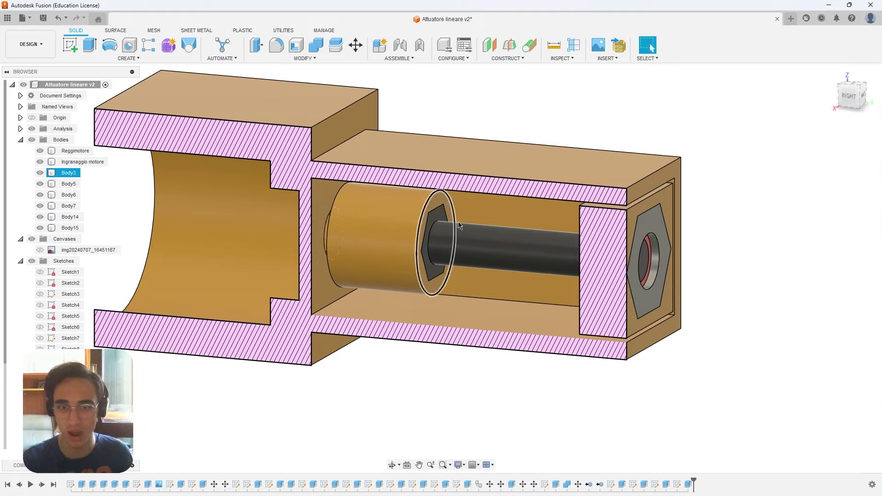
left_click(849, 96)
middle_click_drag(707, 209, 2, 216, "shift")
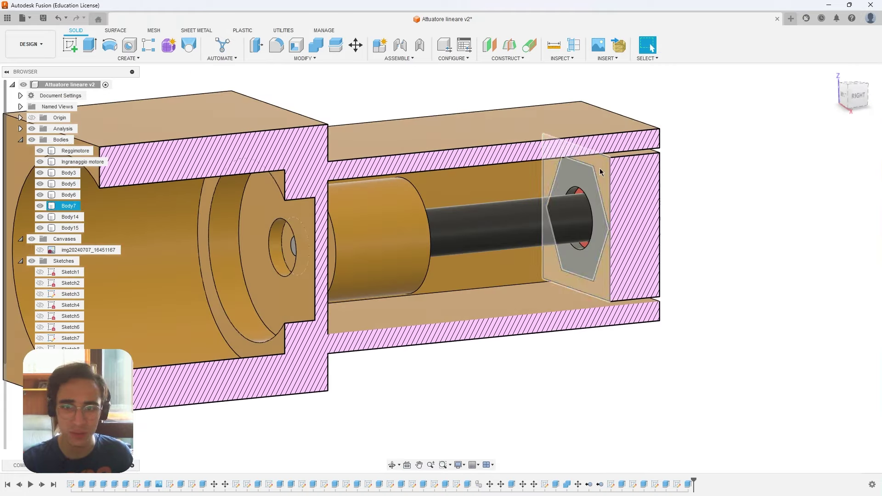
left_click(69, 228)
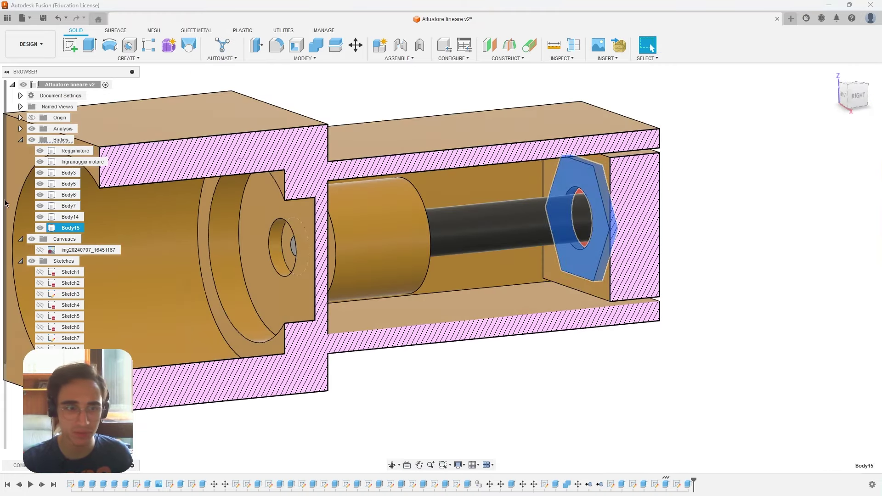
left_click(71, 217, "ctrl")
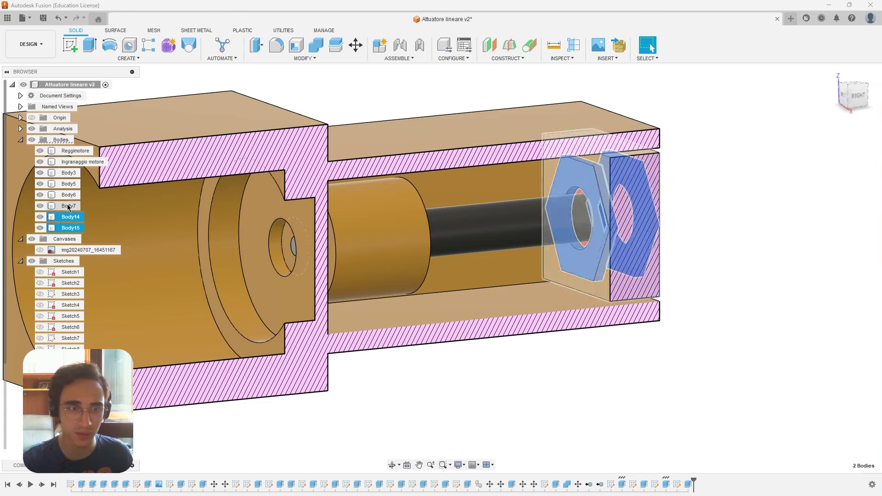
left_click(68, 206, "ctrl")
left_click(66, 194, "ctrl")
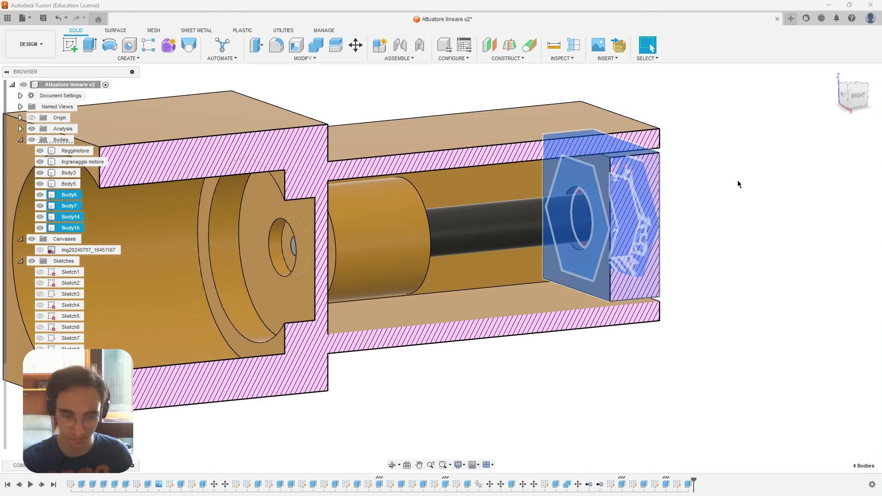
- Move the four selected bodies -20.25 mm along Y
key("m")
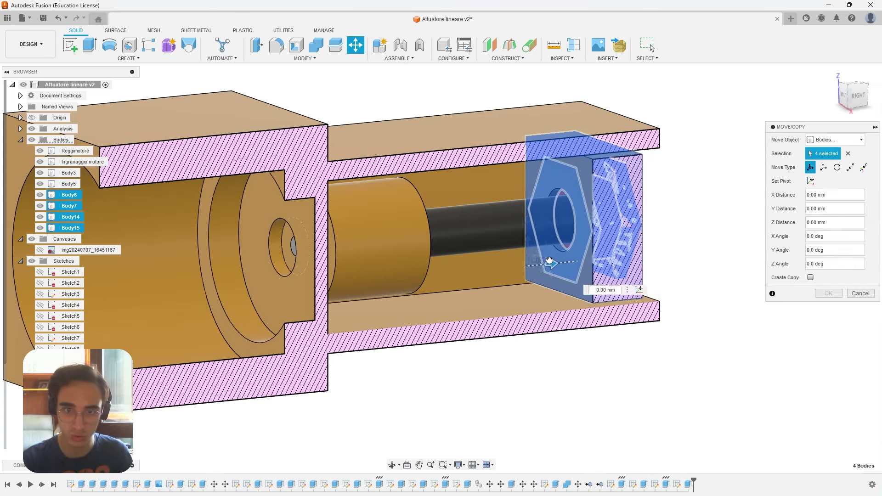
left_click_drag(569, 262, 428, 275)
scroll(413, 276, "up", 3)
left_click_drag(473, 311, 444, 316)
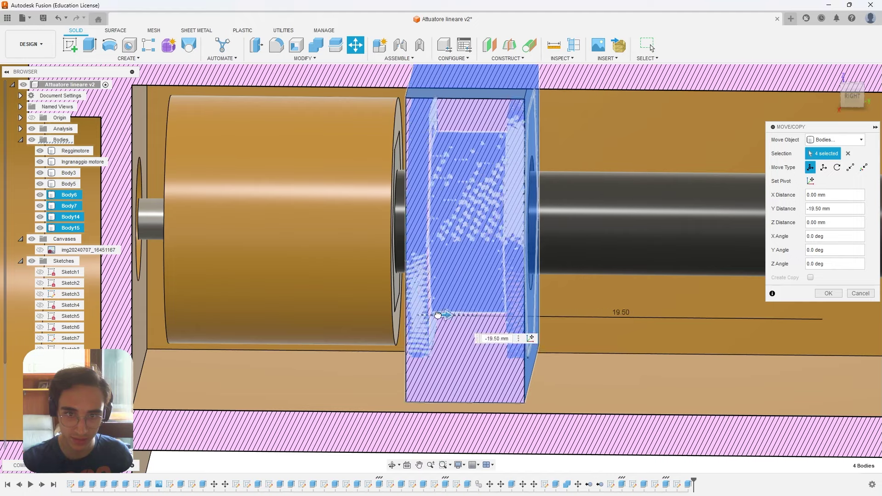
scroll(443, 316, "up", 3)
scroll(443, 316, "down", 2)
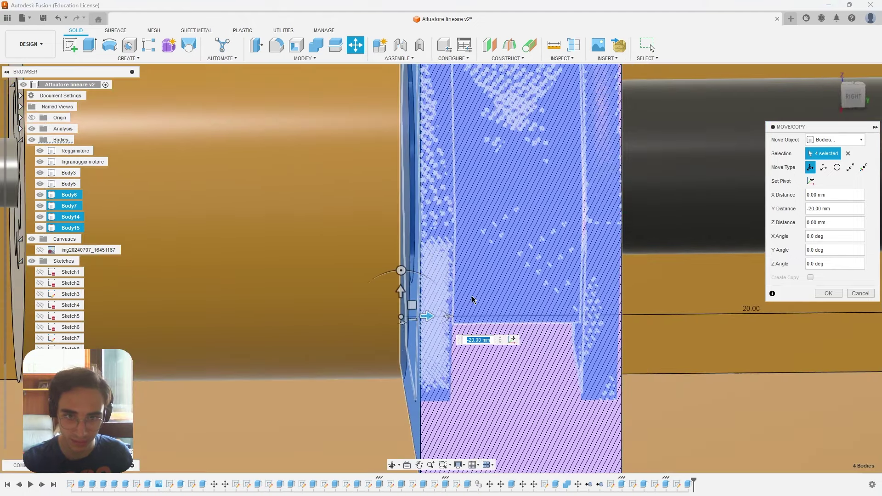
scroll(472, 296, "down", 2)
scroll(478, 297, "down", 2)
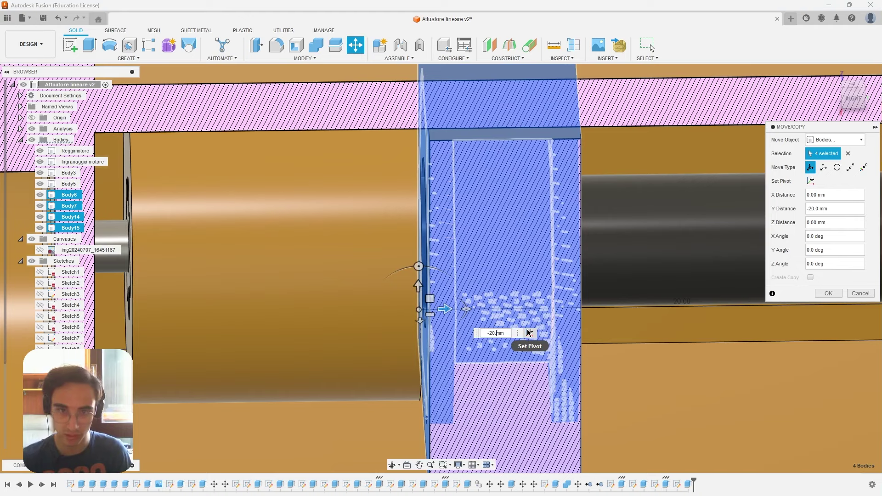
scroll(489, 291, "down", 3)
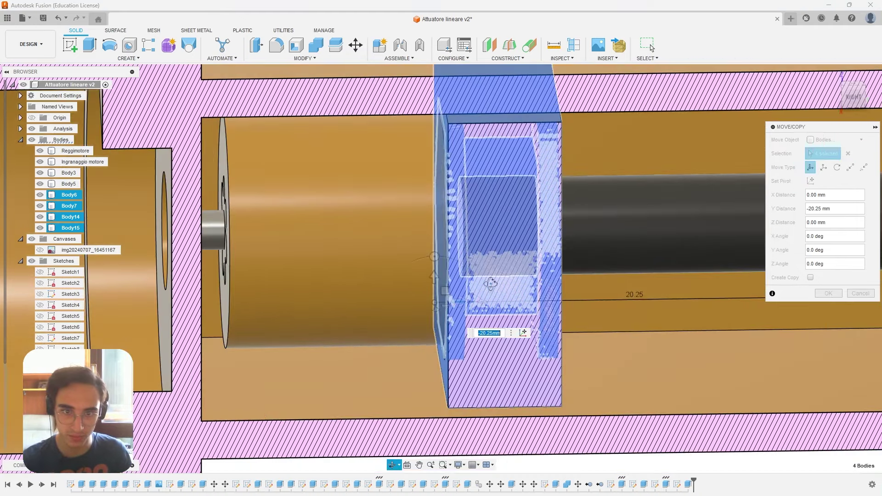
left_click(828, 293)
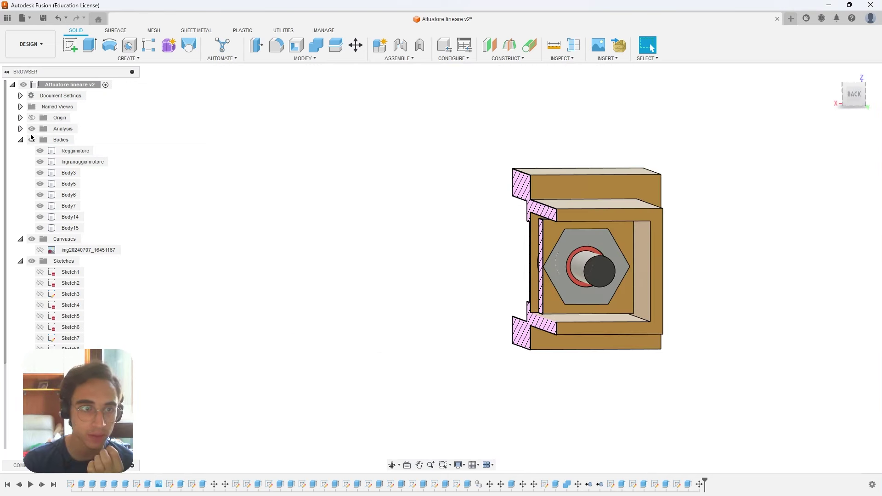
- Turn off the section analysis, view the part from behind, and start measuring the hexagon opening
left_click(31, 128)
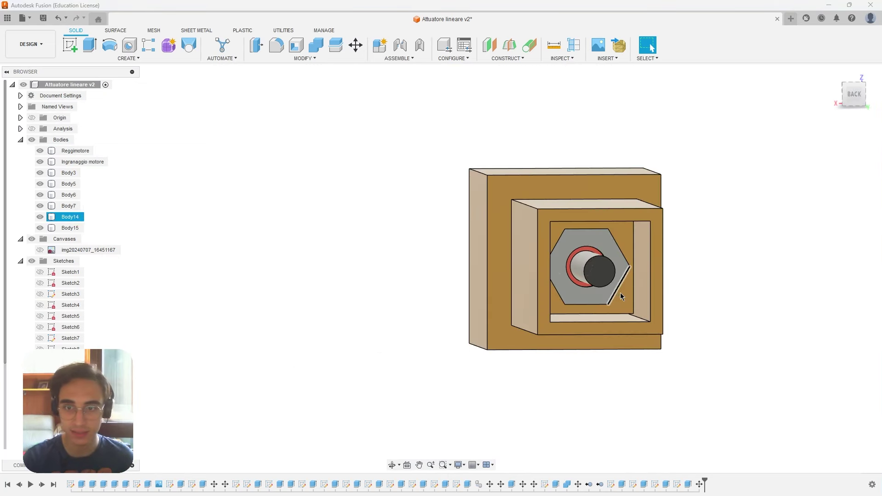
scroll(740, 239, "up", 2)
middle_click_drag(719, 234, 659, 268, "shift")
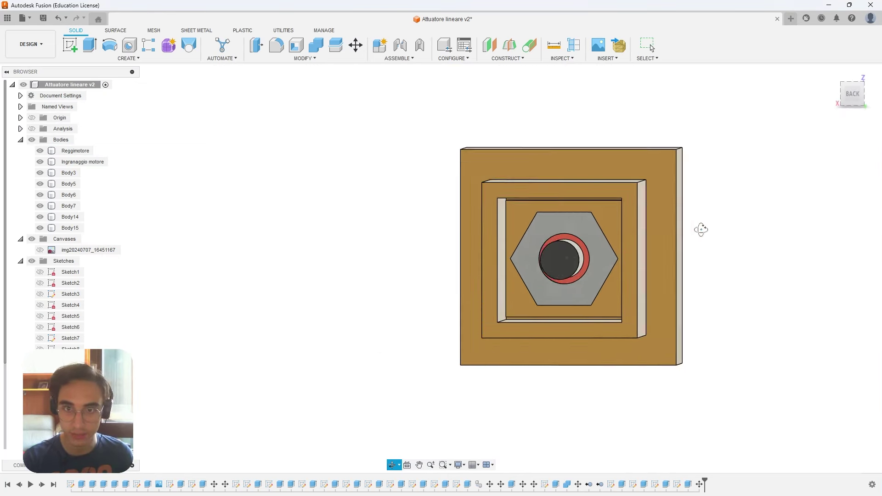
key("i")
scroll(556, 211, "up", 2)
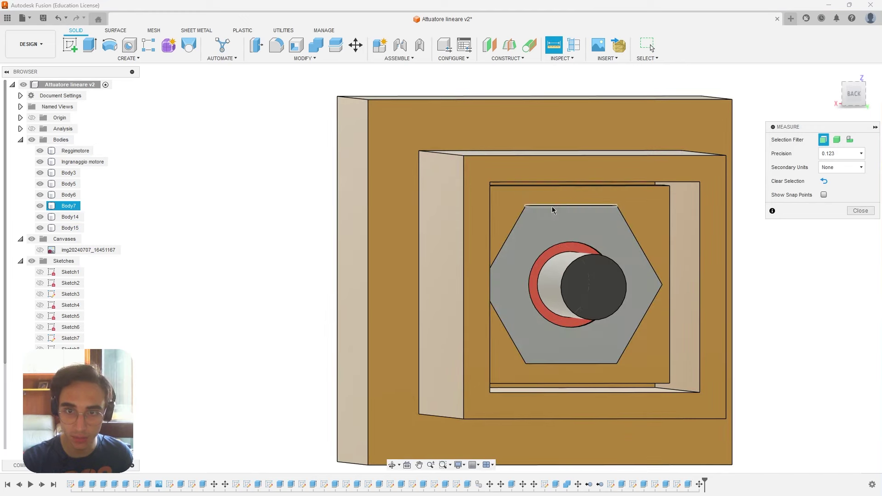
left_click(553, 207)
left_click(547, 187)
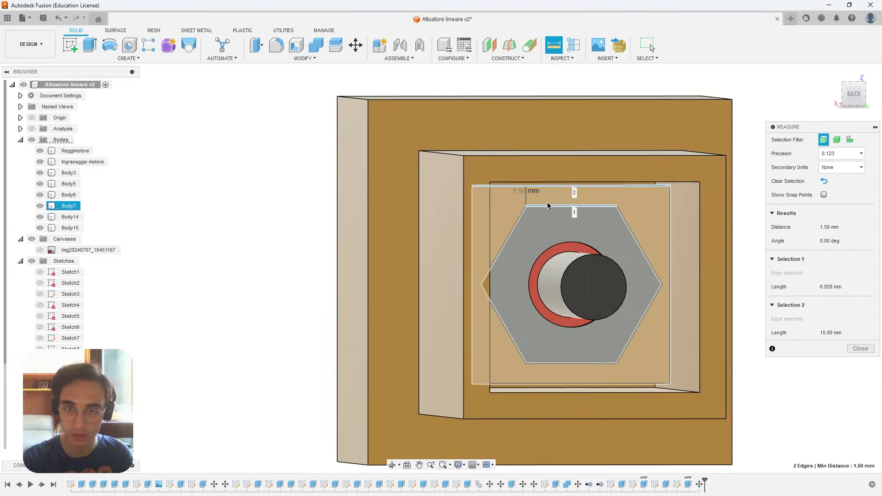
scroll(568, 219, "up", 2)
key("Escape")
scroll(675, 290, "down", 2)
key("i")
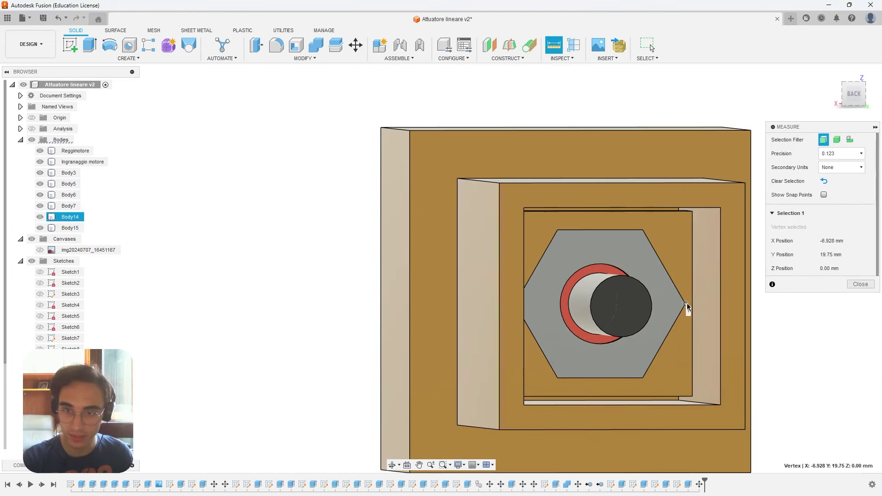
scroll(691, 298, "up", 2)
left_click(687, 304)
left_click(693, 305)
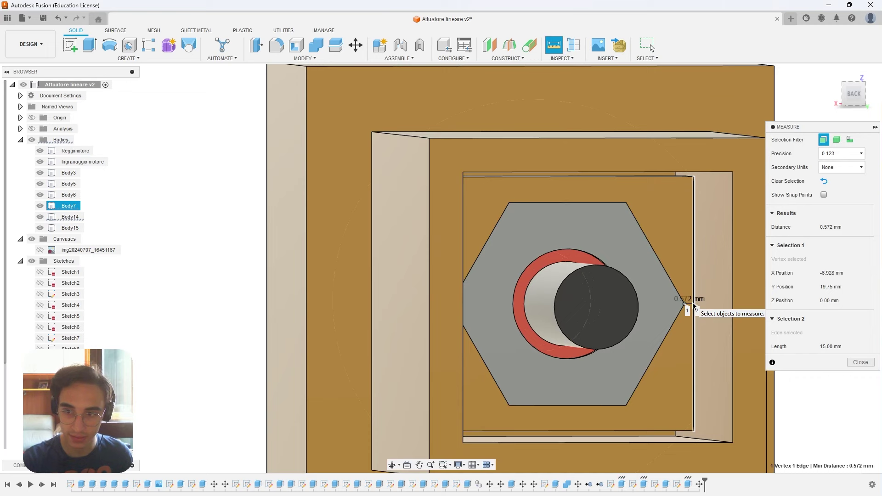
key("Escape")
scroll(441, 184, "down", 2)
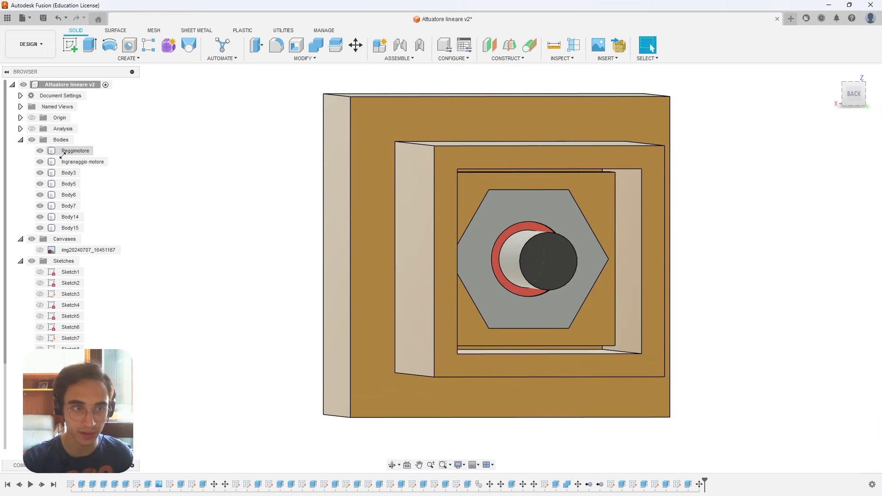
- Hide Reggimotore, Ingranaggio motore, Body3 and Body5, then pick the block's front face
left_click(40, 150)
middle_click_drag(657, 213, 600, 190, "shift")
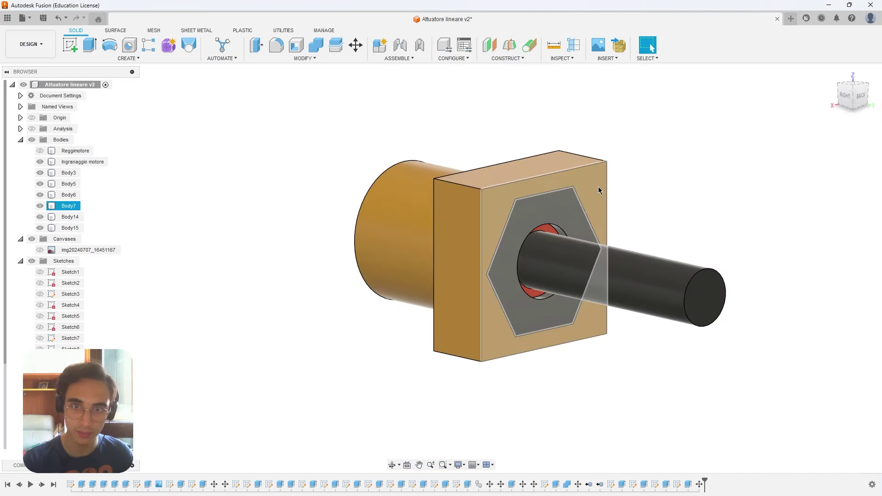
left_click(40, 162)
left_click(40, 184)
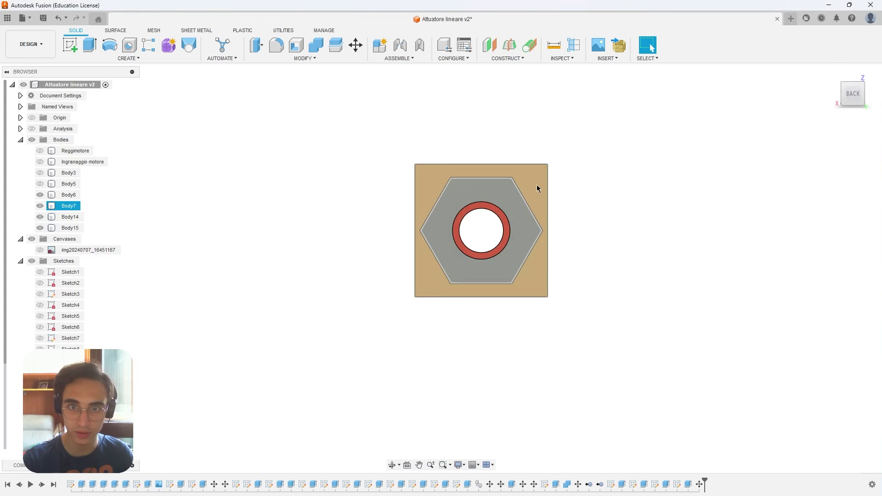
right_click(536, 189)
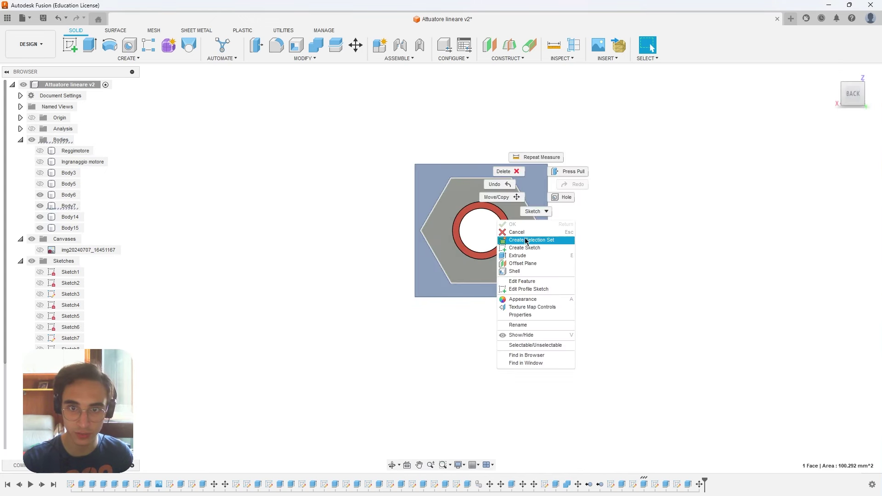
- Sketch a 13 mm circle centred on the hole in the plate face
left_click(520, 249)
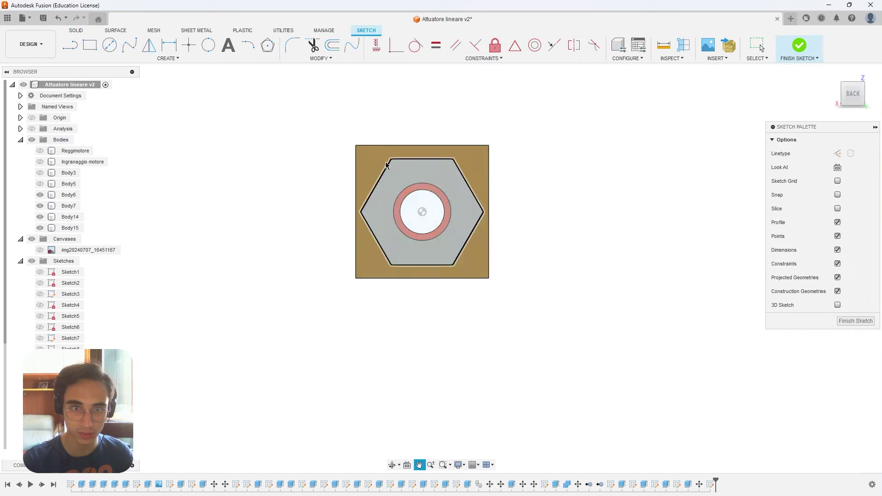
key("c")
left_click(491, 238)
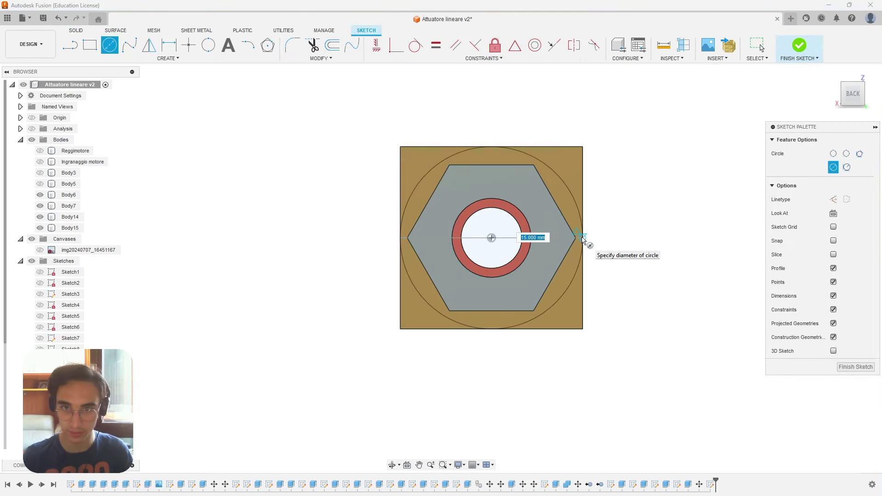
key("Right")
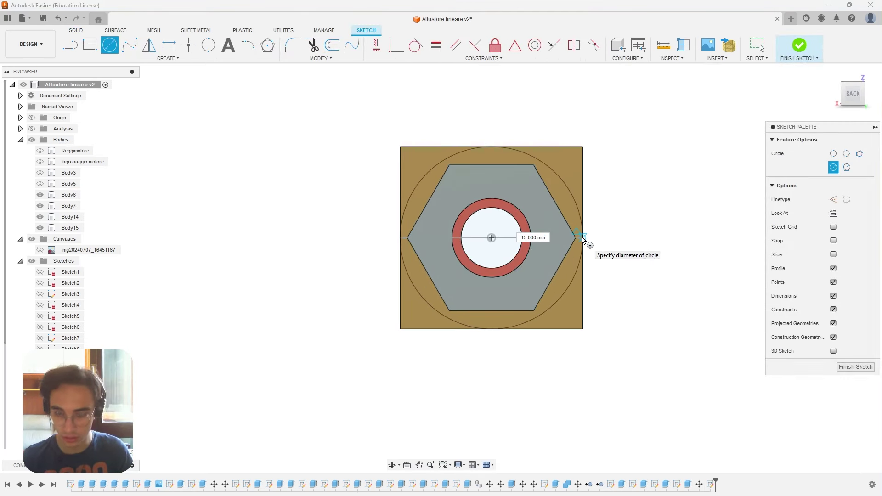
type("-2")
key("Return")
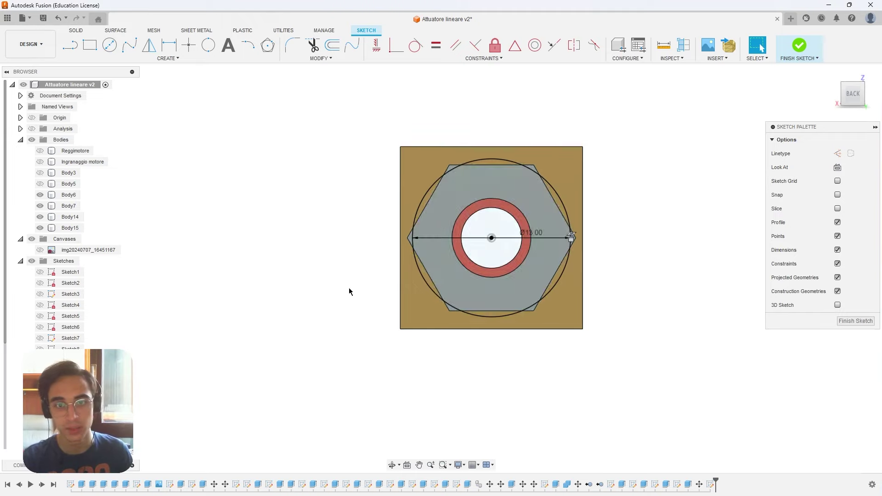
scroll(401, 230, "up", 3)
scroll(407, 225, "up", 4)
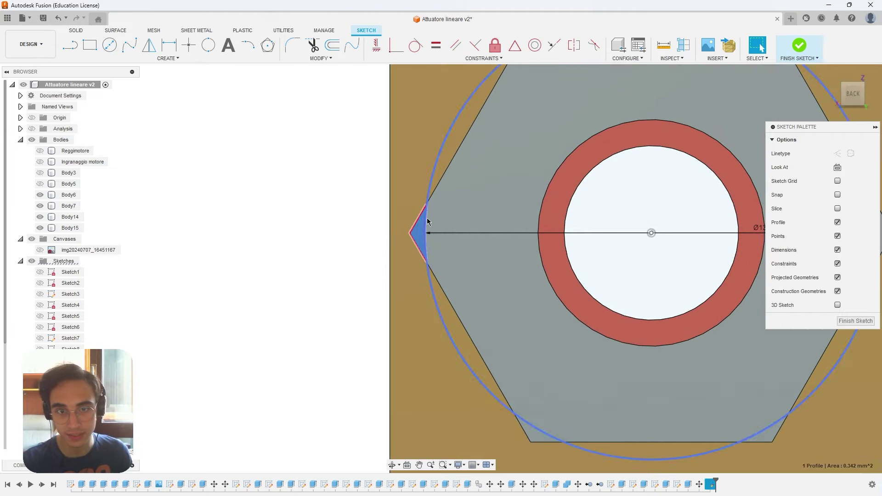
scroll(414, 232, "down", 4)
scroll(488, 122, "up", 3)
key("Escape")
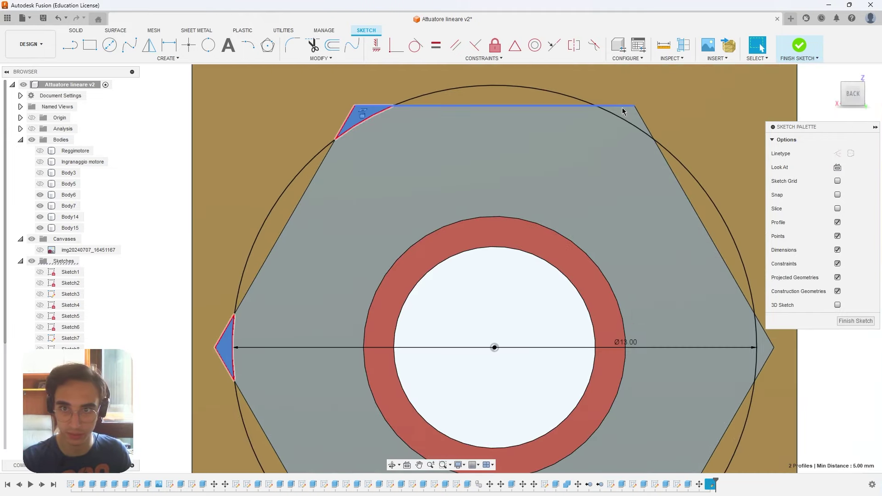
- Select the six hexagon corner tips lying outside the circle
left_click(626, 116)
middle_click_drag(776, 372, 657, 191)
left_click(645, 165)
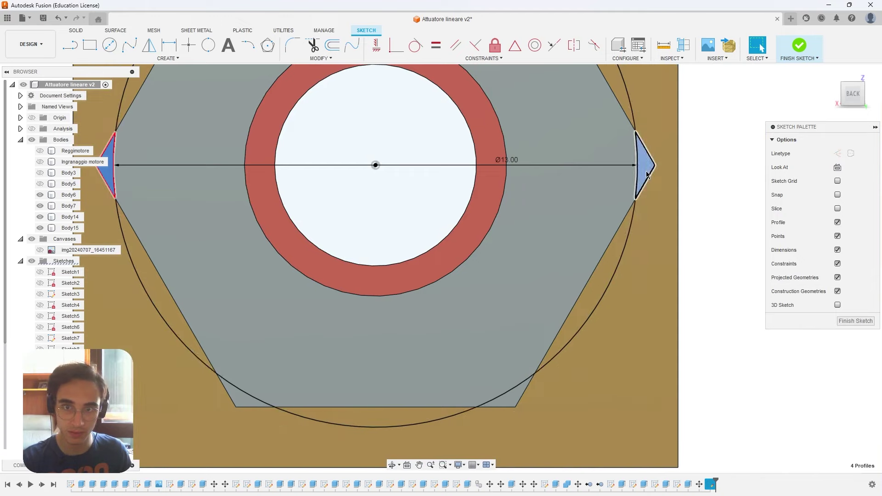
left_click(508, 394)
left_click(232, 396)
scroll(329, 350, "down", 3)
scroll(459, 321, "down", 2)
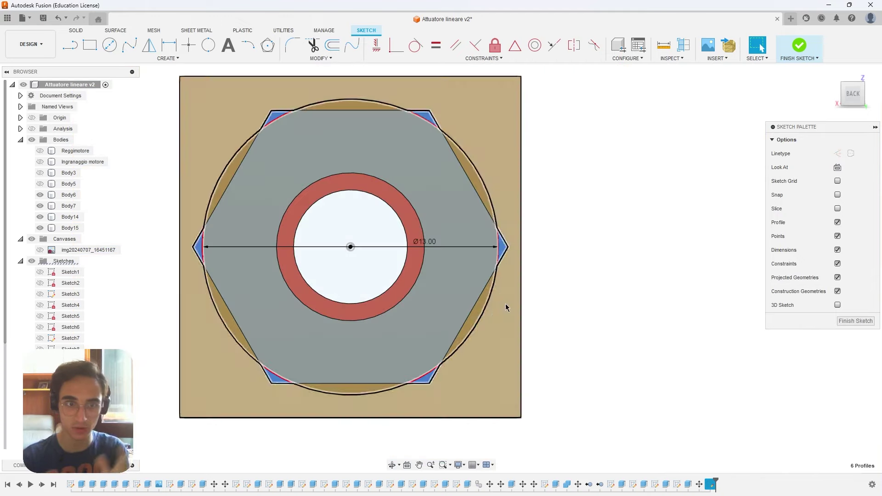
- Cut the six corner tips 18 mm deep through Body14 and Body15, then show Body7
key("e")
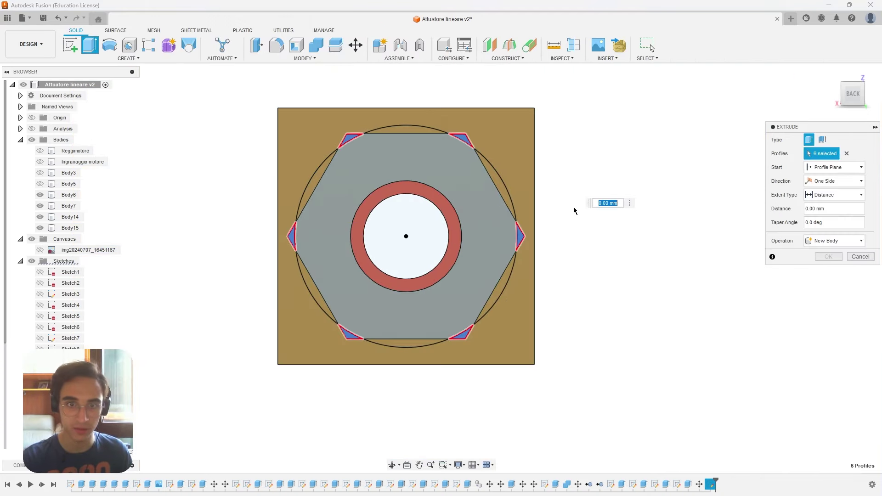
type("-2")
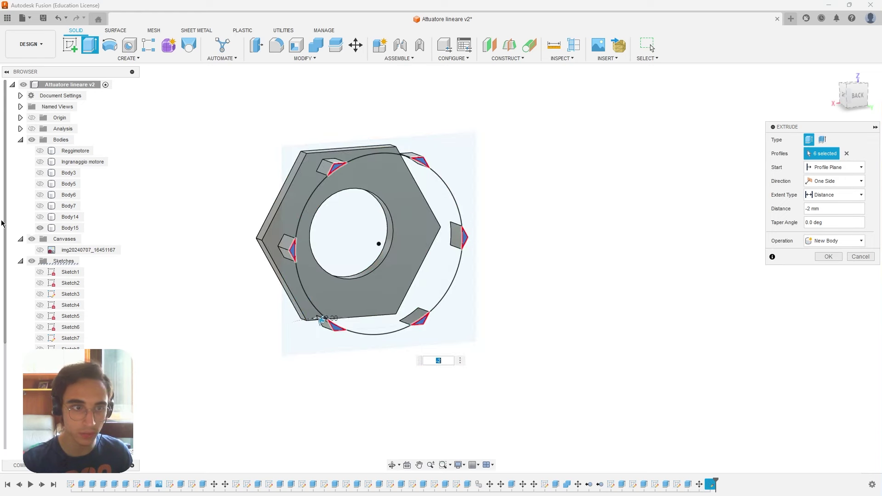
left_click(40, 229)
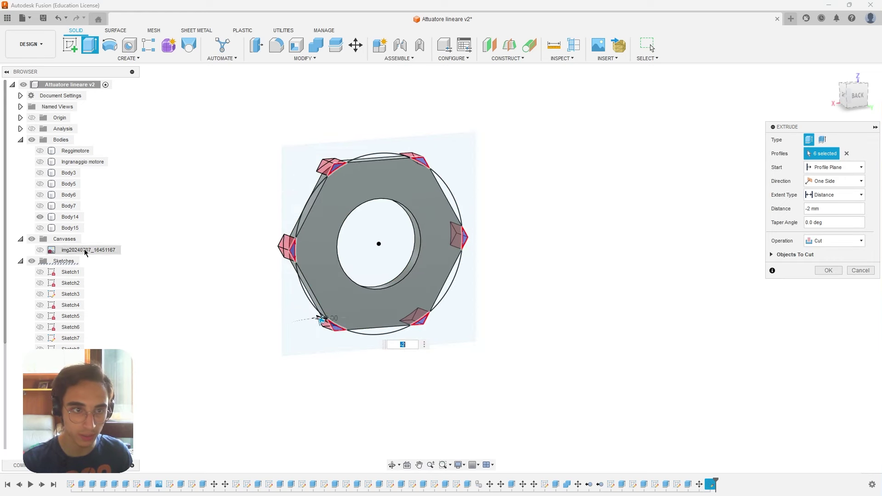
left_click(40, 228)
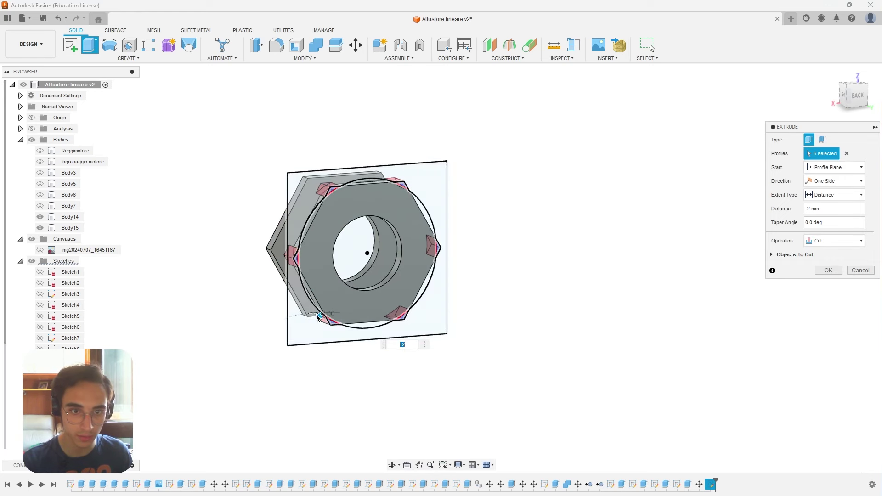
left_click_drag(279, 297, 232, 282)
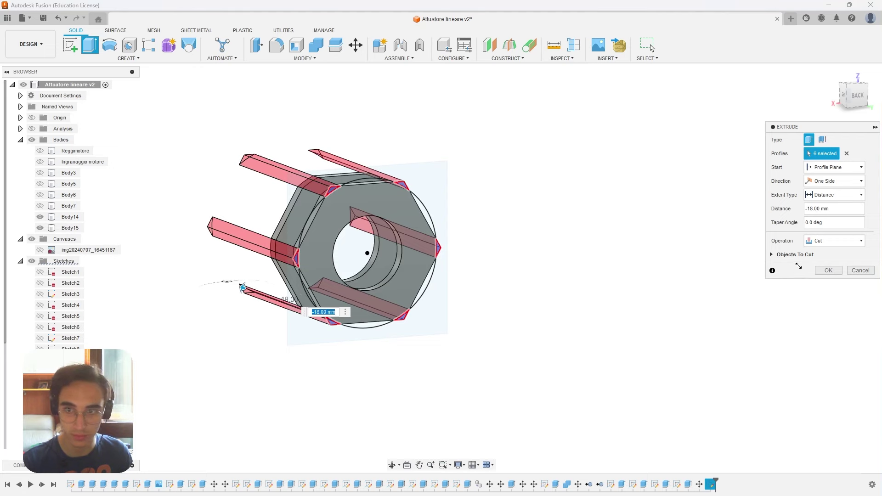
left_click(828, 270)
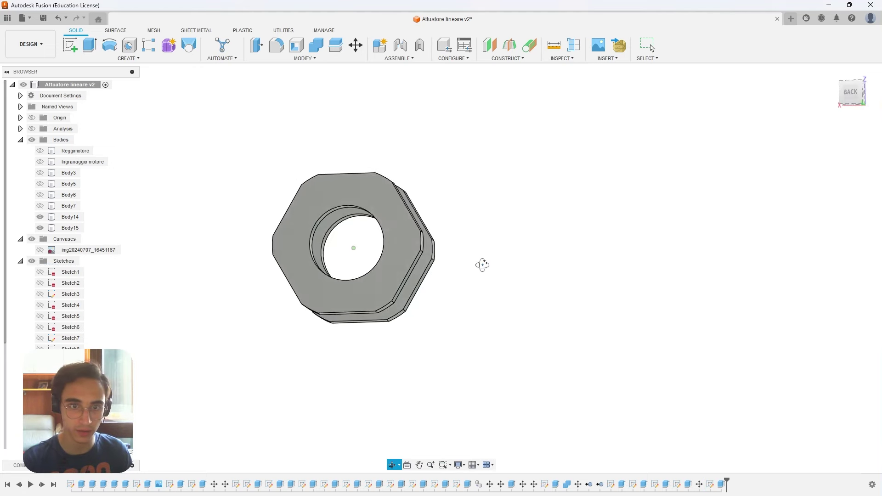
left_click(39, 206)
- Create a sketch on the Body7 block's face and project the hexagon outline into it
left_click(83, 210)
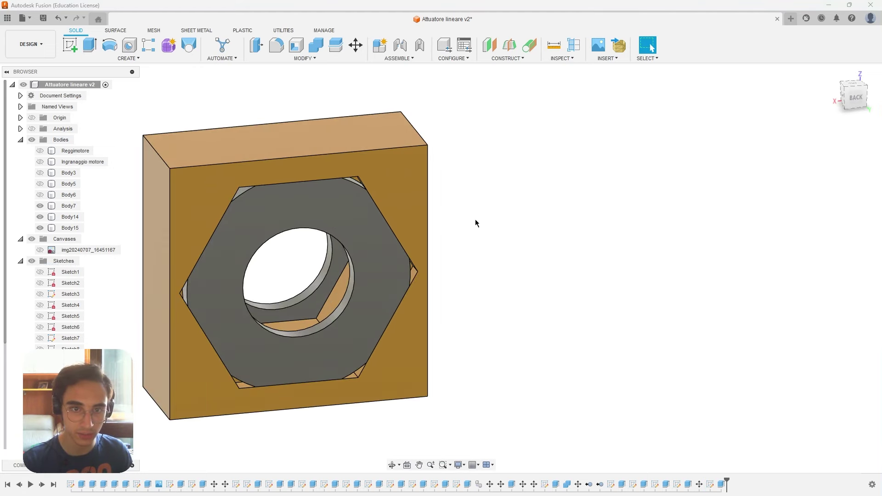
middle_click_drag(475, 223, 441, 205, "shift")
scroll(227, 164, "up", 5)
middle_click_drag(227, 164, 238, 178, "shift")
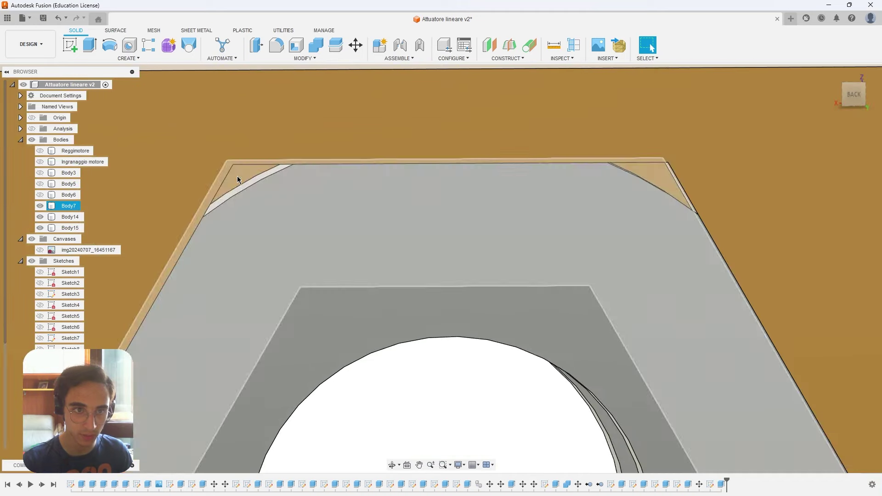
left_click(238, 179)
right_click(238, 179)
left_click(232, 238)
key("p")
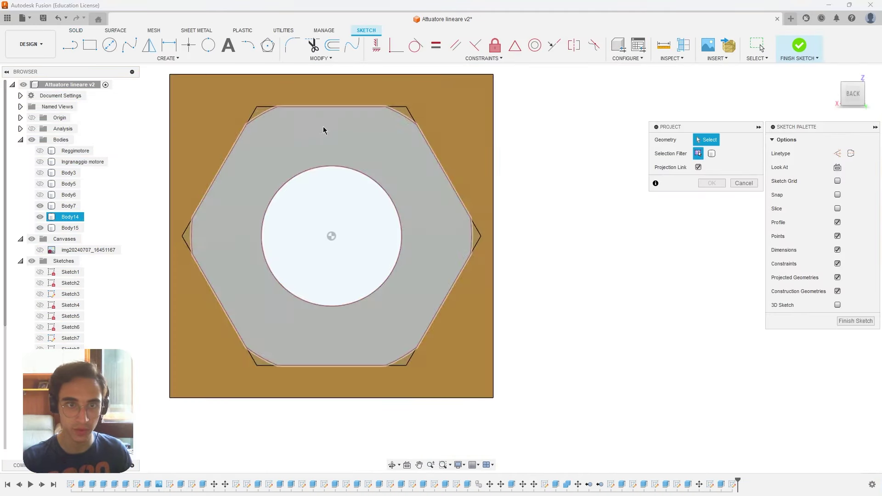
left_click(711, 183)
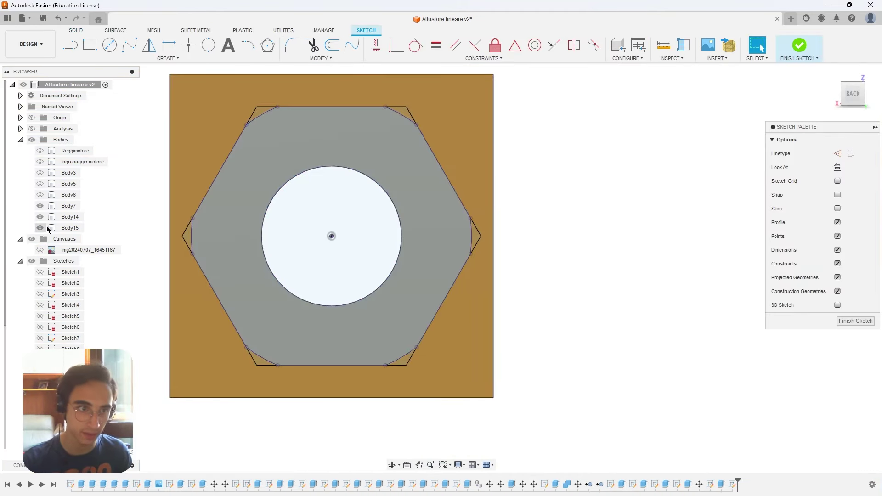
- Hide Body15 and Body14, then extrude the six corner triangle profiles
left_click(40, 228)
left_click(40, 217)
scroll(478, 244, "up", 3)
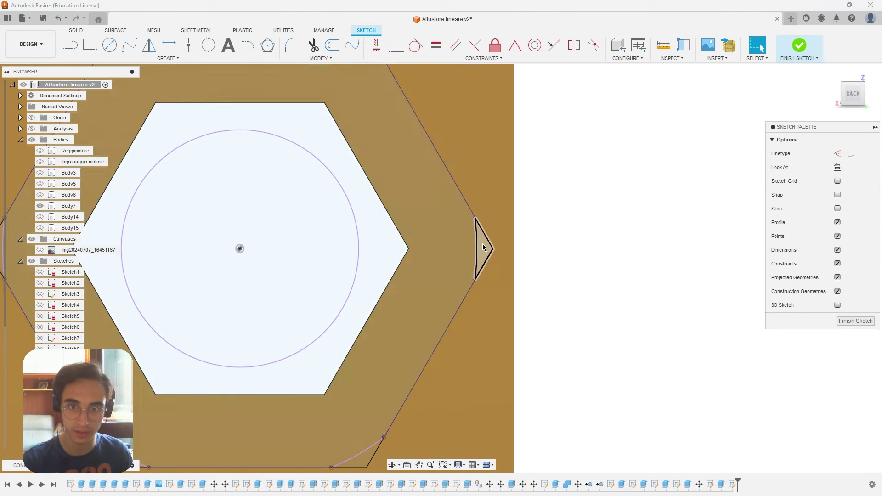
left_click(483, 247)
scroll(468, 283, "down", 3)
scroll(450, 193, "up", 4)
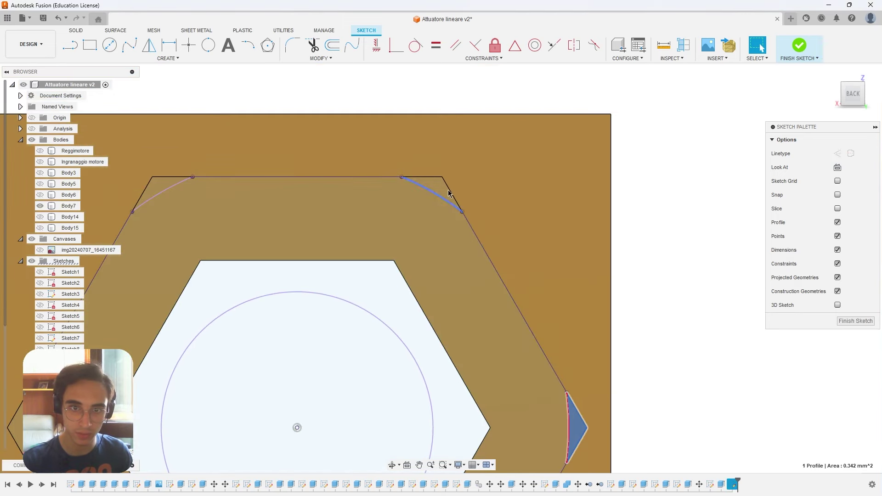
left_click(438, 187, "ctrl")
left_click(140, 188, "ctrl")
scroll(294, 315, "up", 2)
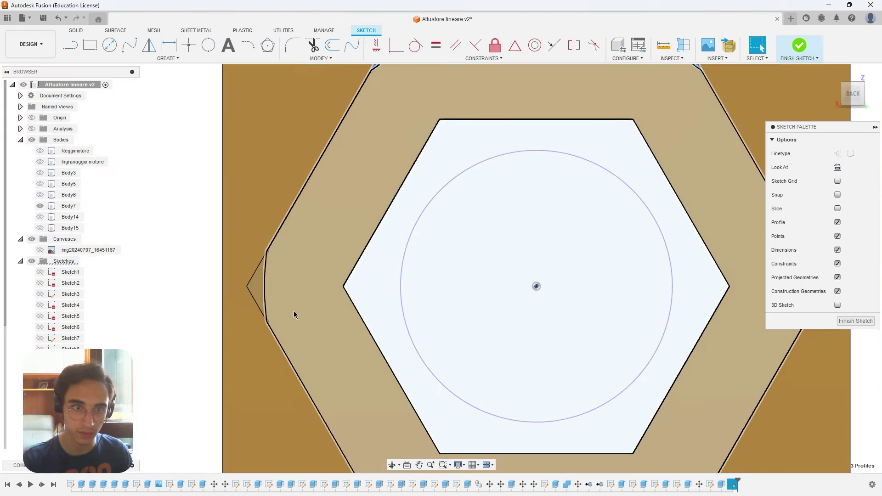
left_click(259, 288, "ctrl")
middle_click_drag(259, 288, 169, 77)
left_click(307, 314, "ctrl")
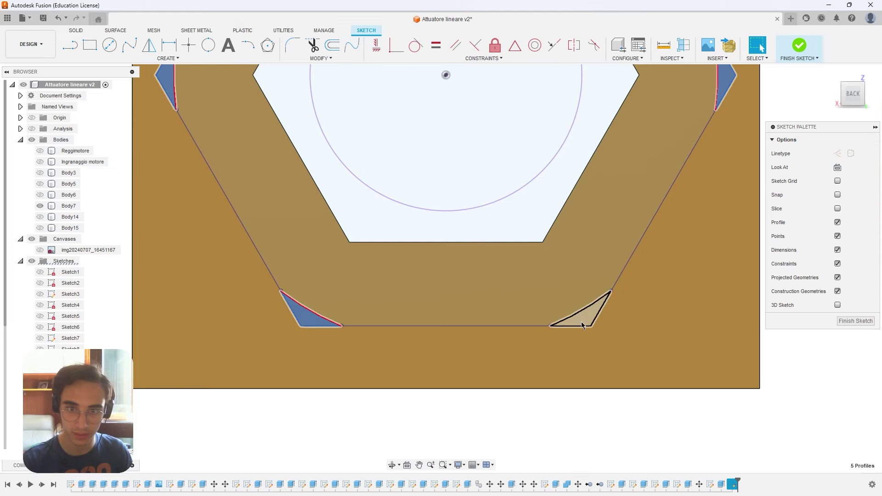
left_click(586, 315, "ctrl")
key("e")
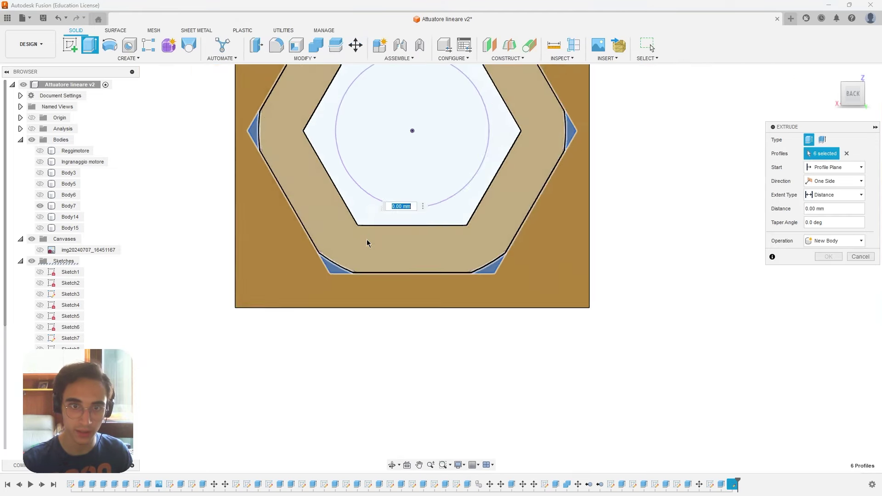
- Cancel the extrude, hide Body7, and reopen Extrude with the corner triangle profiles reselected
left_click(829, 257)
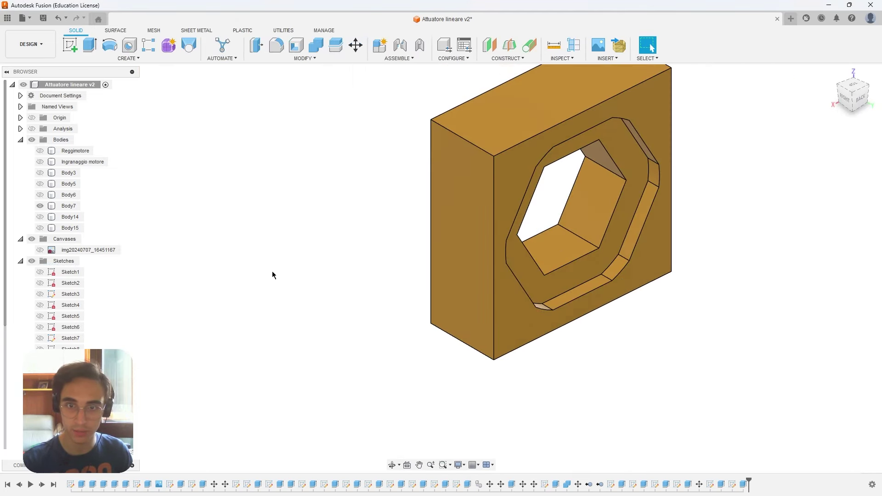
scroll(40, 228, "down", 3)
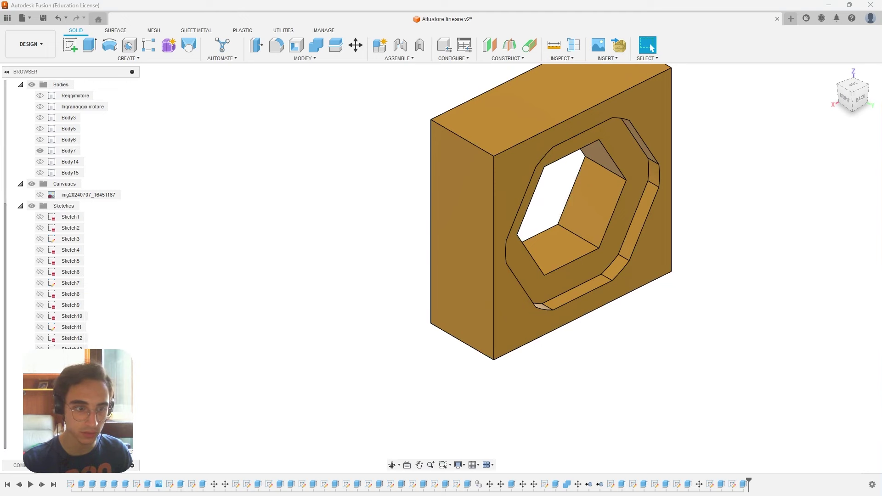
left_click(40, 150)
left_click(426, 255)
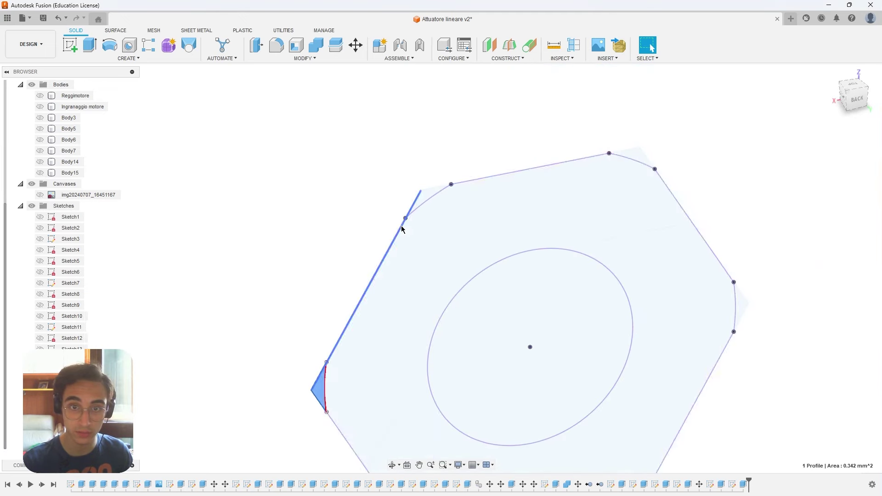
scroll(434, 186, "up", 5)
left_click(427, 194)
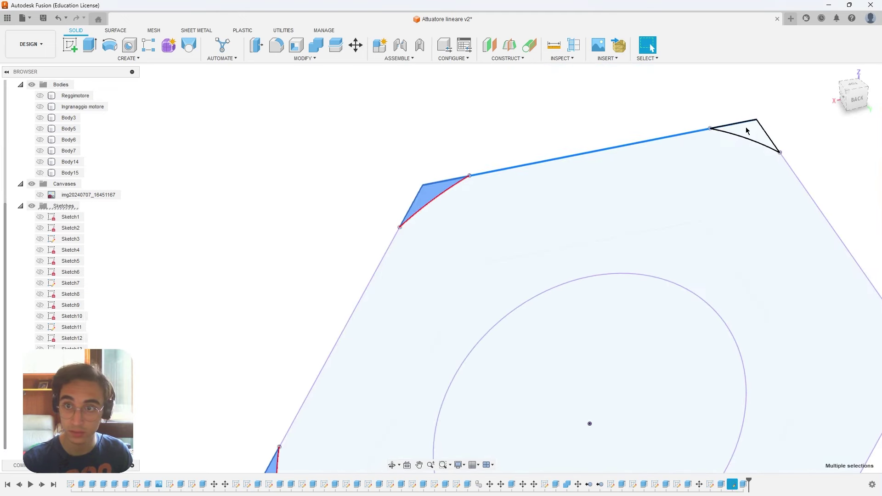
middle_click_drag(746, 131, 388, 112)
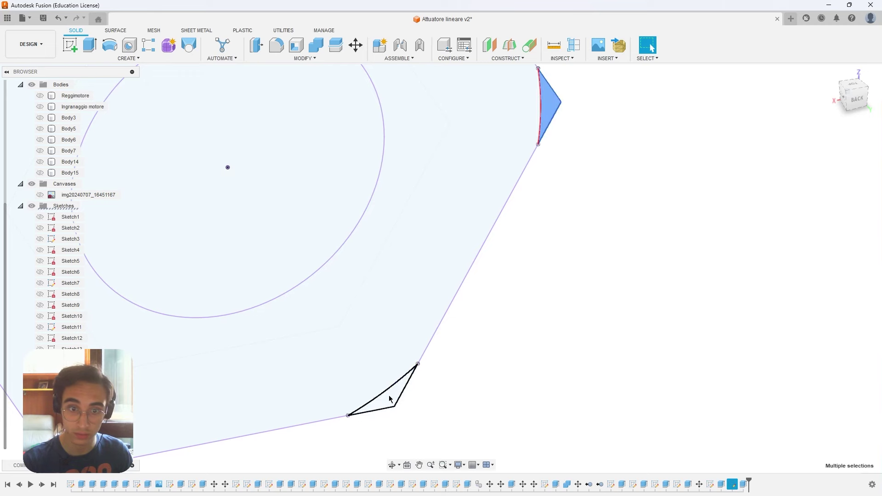
scroll(392, 404, "down", 4)
scroll(252, 400, "up", 2)
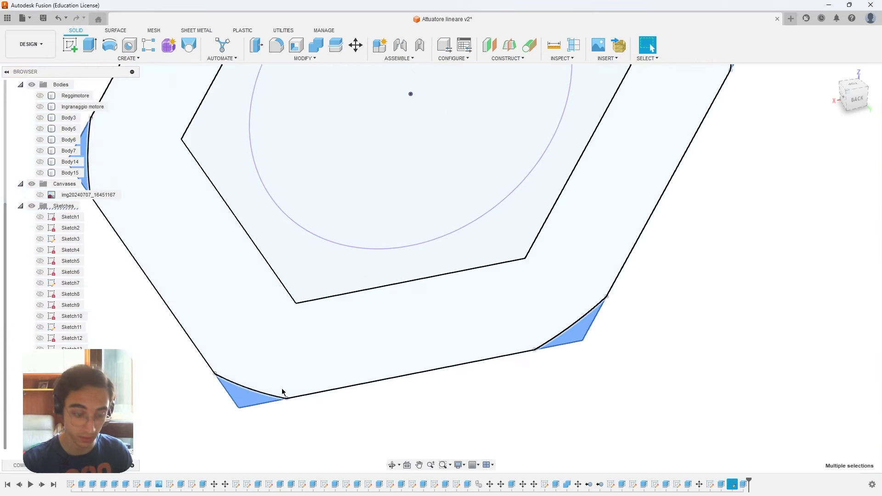
key("e")
scroll(414, 367, "down", 3)
- Extrude the triangles -1.00 mm from the hexagon face as a Join
left_click(40, 150)
key("F6")
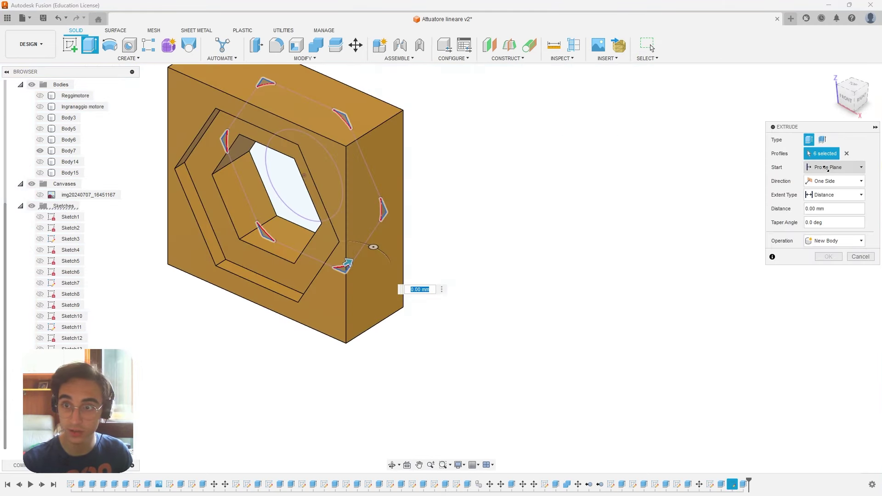
left_click(823, 198)
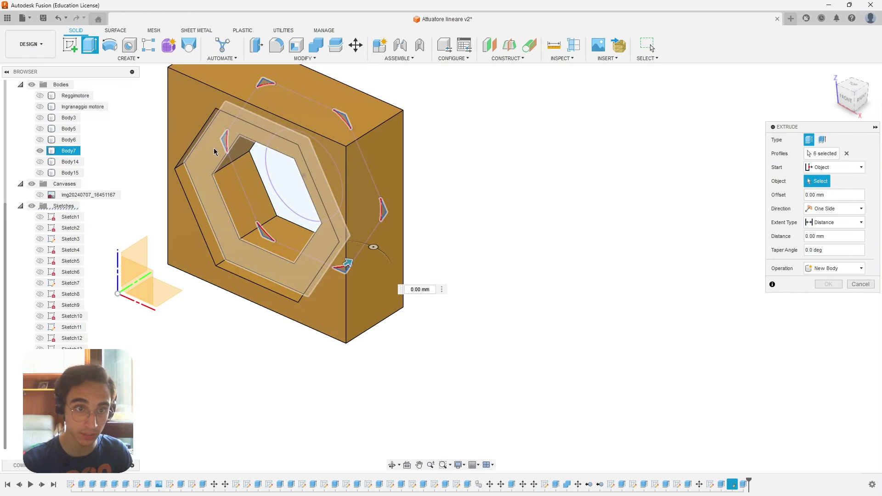
left_click(310, 286)
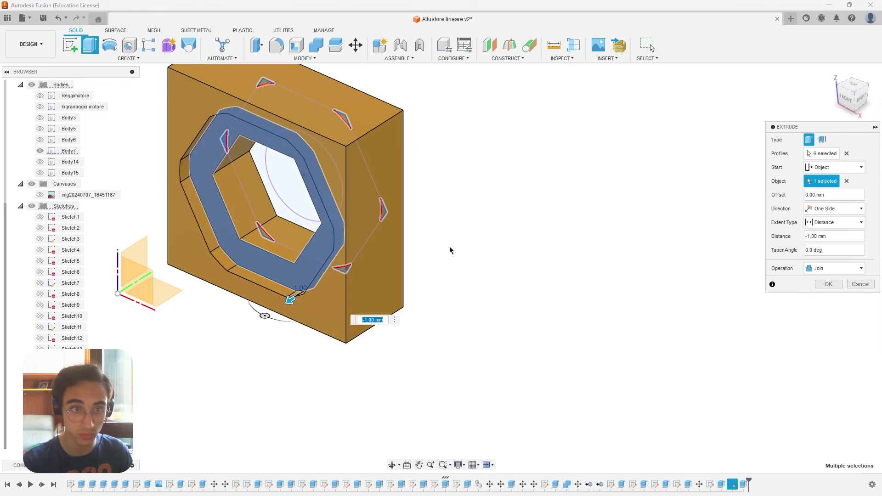
key("Return")
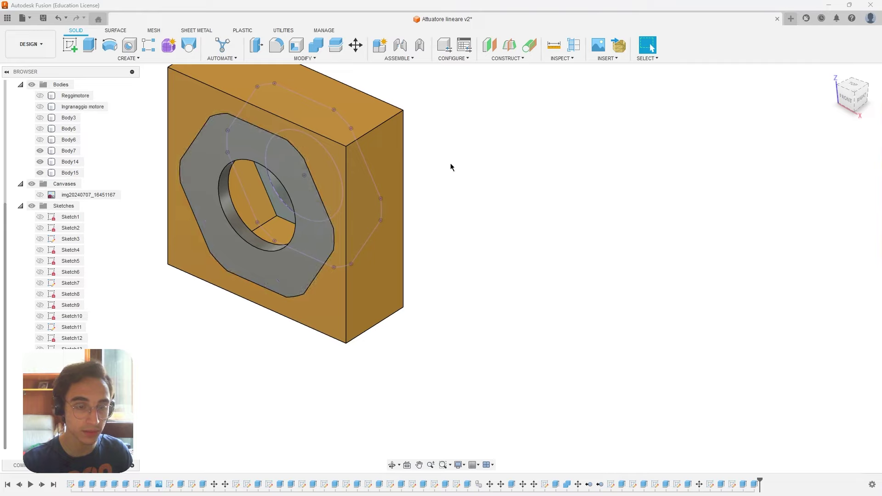
middle_click_drag(451, 167, 322, 166, "shift")
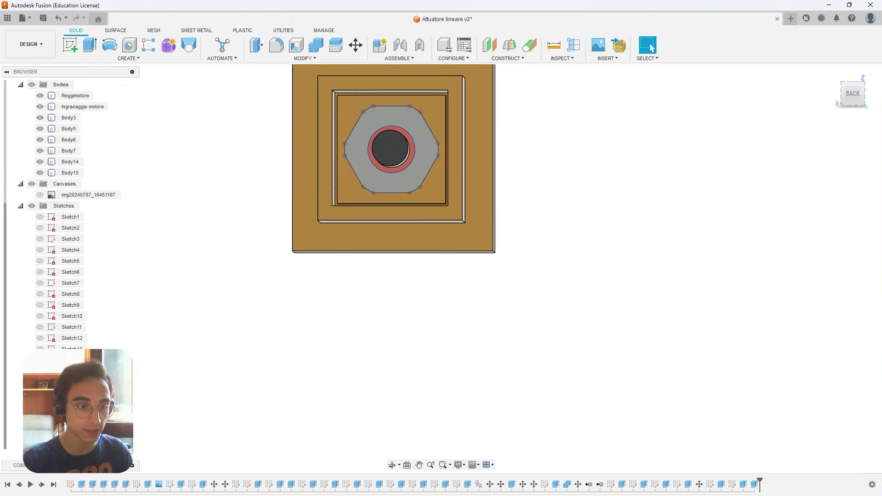
- Measure the nut trap's arc edge from the back, reading radius 6.50 mm
scroll(460, 257, "up", 4)
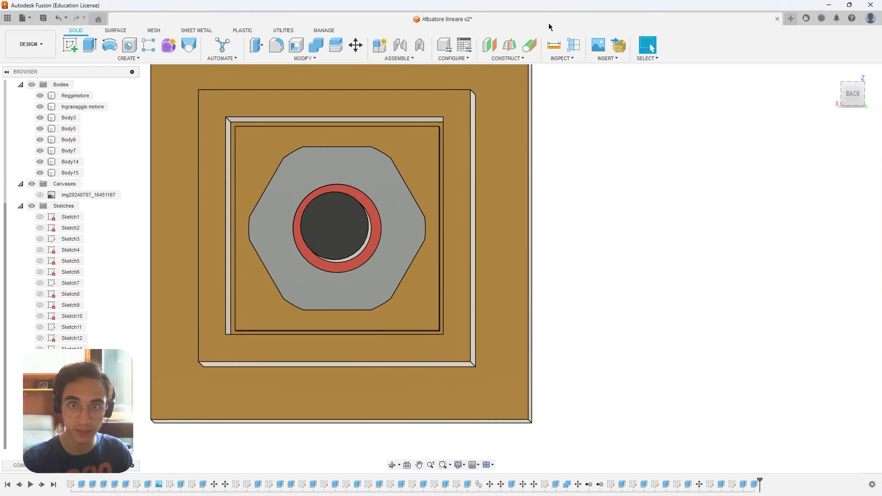
left_click(553, 44)
scroll(423, 239, "up", 2)
- Measure the 1 mm gap between two nut trap edges
left_click(428, 219)
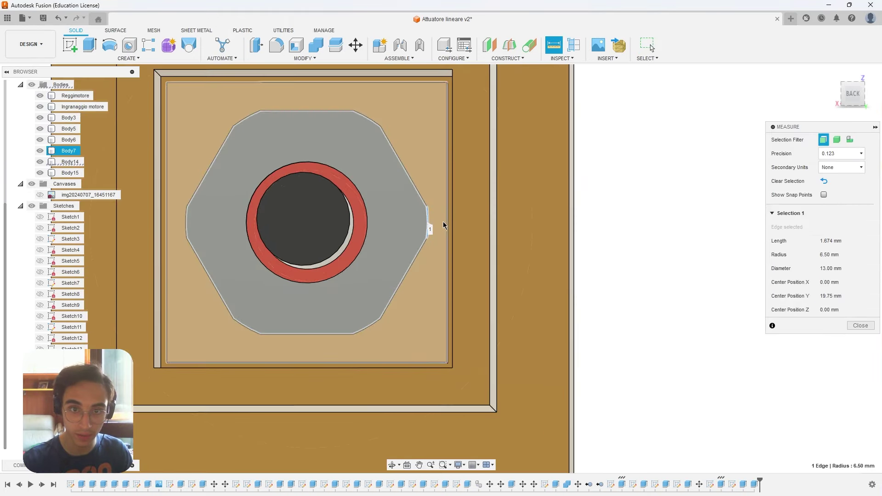
left_click(446, 225)
scroll(444, 222, "up", 3)
scroll(437, 221, "down", 2)
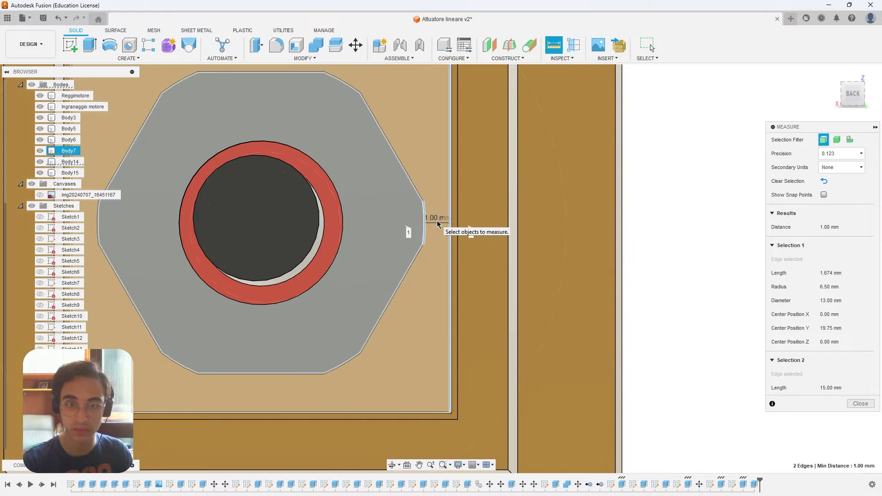
scroll(437, 220, "down", 1)
scroll(437, 221, "down", 2)
key("Escape")
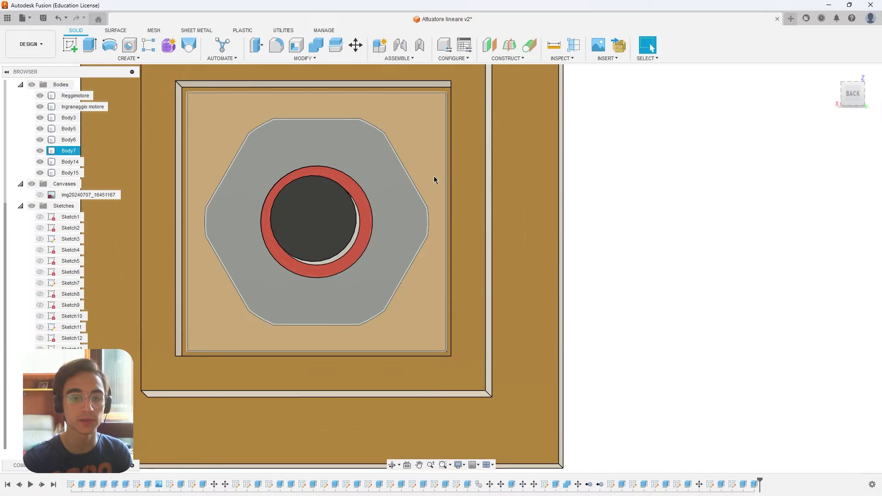
- Edit Sketch21 to set the circle diameter to 15 mm - 2 mm, then finish the sketch
right_click(710, 486)
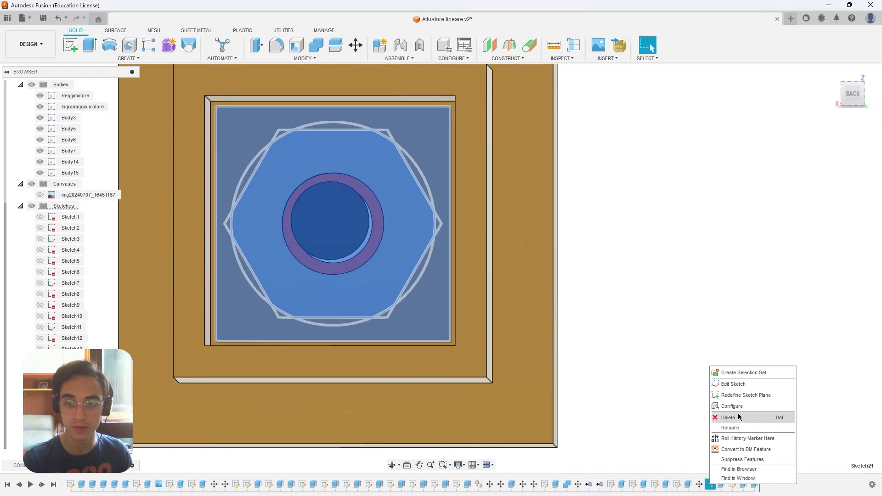
left_click(725, 386)
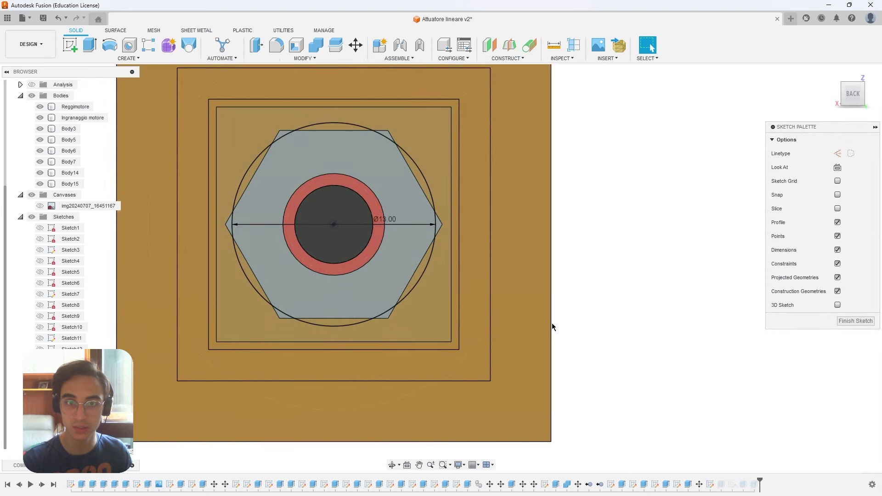
double_click(388, 224)
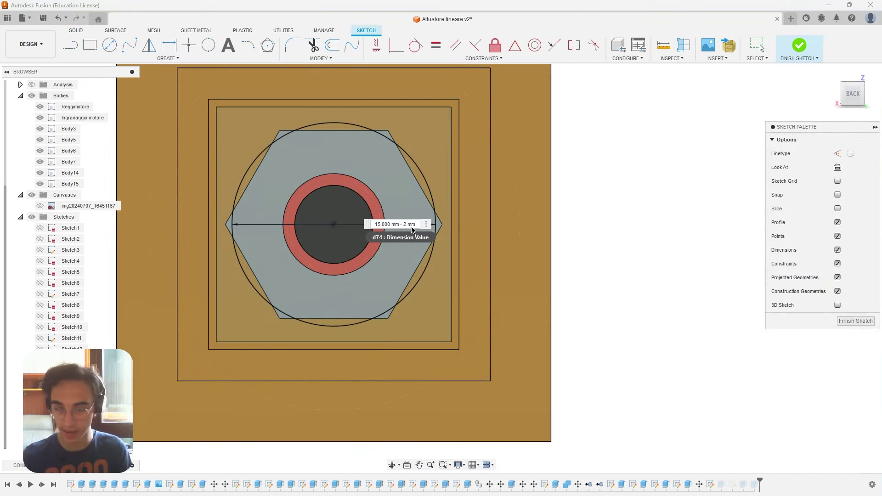
key("Return")
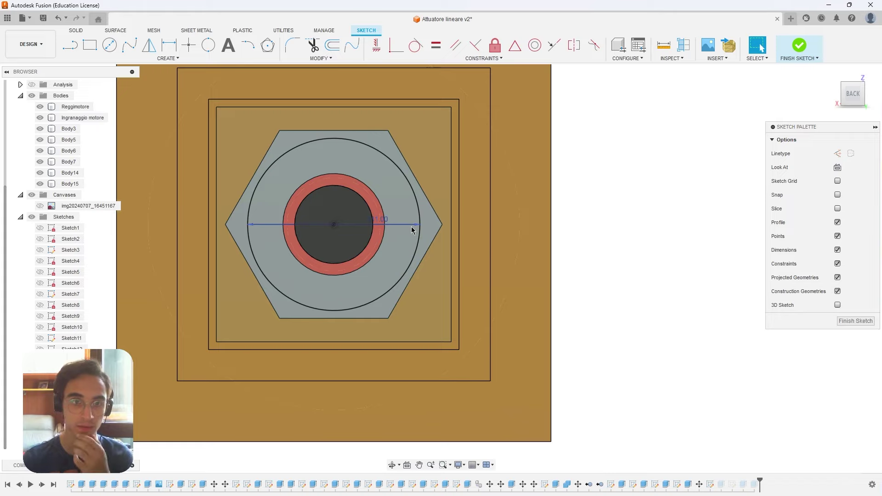
left_click(799, 45)
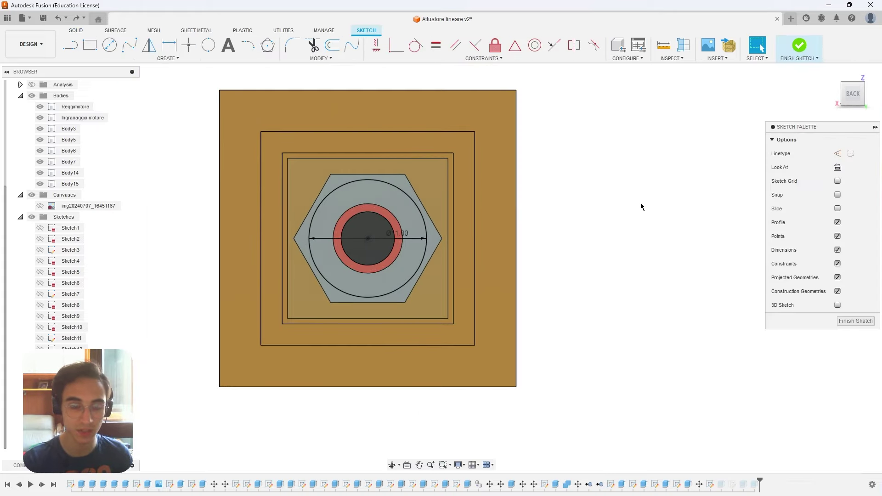
mouse_move(642, 207)
middle_mouse_down("shift")
mouse_move(633, 239)
mouse_move(626, 213)
mouse_move(656, 220)
mouse_move(634, 213)
middle_mouse_up("shift")
- Hide the section analysis and turn the model to view its back end
left_click(508, 173)
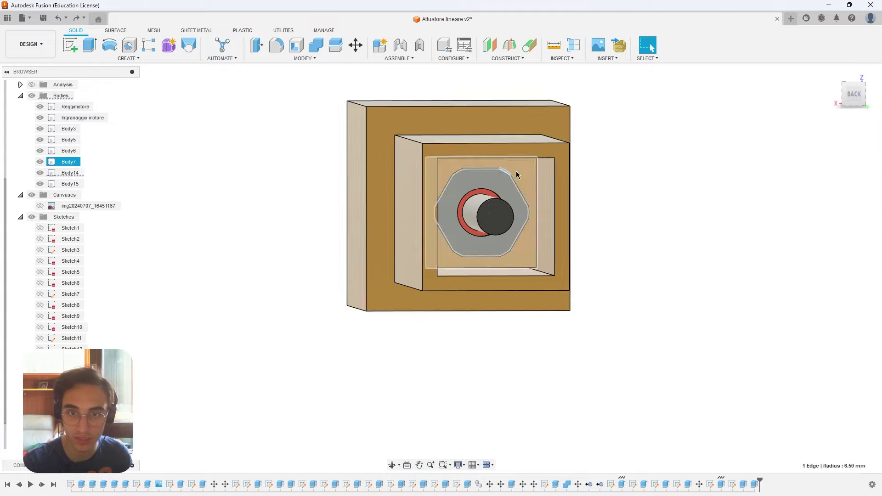
left_click(517, 176)
middle_click_drag(516, 180, 531, 181, "shift")
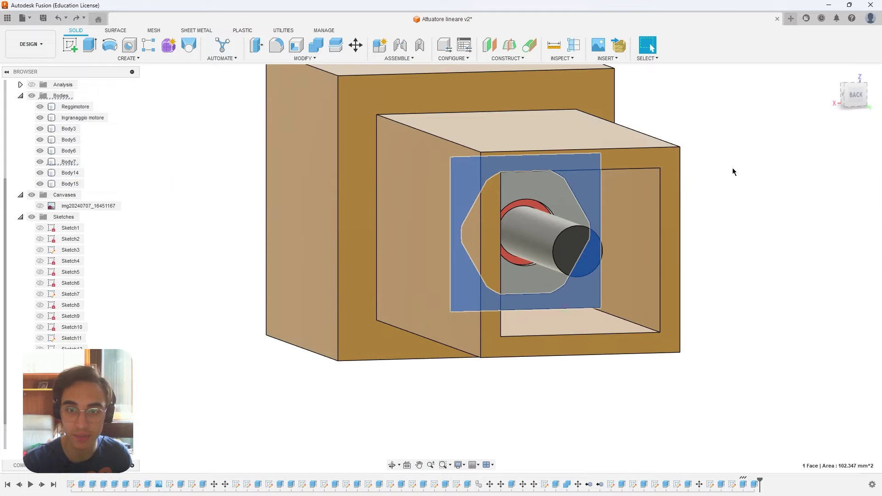
left_click(453, 167)
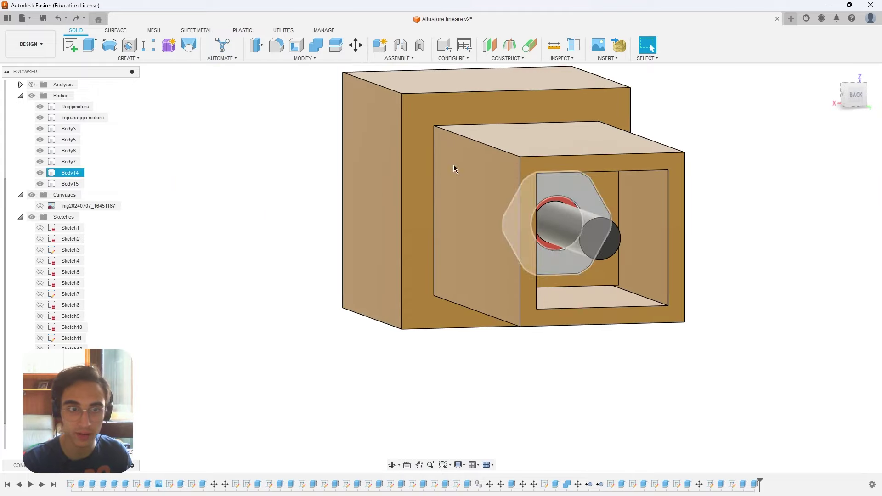
mouse_move(453, 167)
middle_mouse_down("shift")
mouse_move(216, 207)
mouse_move(272, 220)
mouse_move(295, 213)
middle_mouse_up("shift")
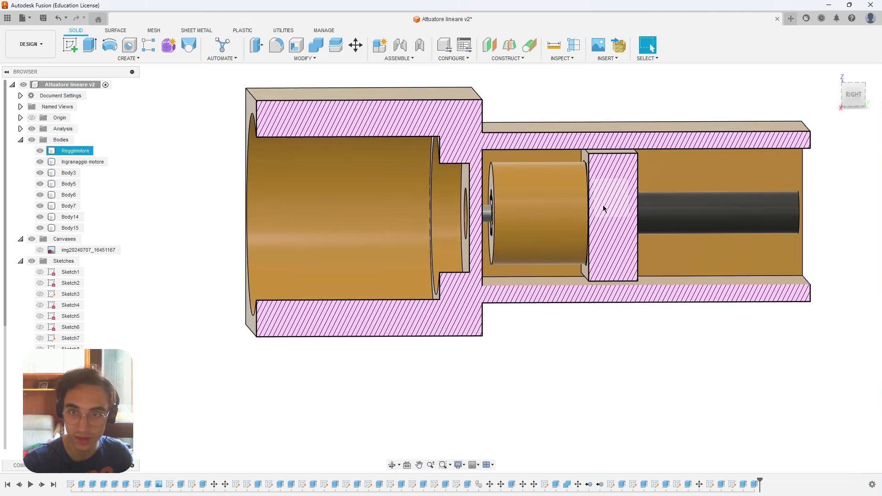
left_click(596, 193)
scroll(596, 193, "up", 1)
left_click(71, 150)
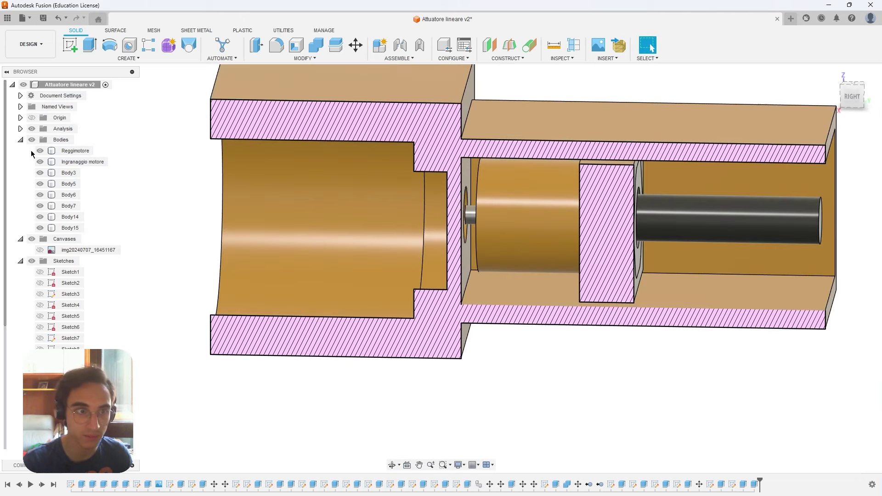
left_click(32, 128)
mouse_move(299, 175)
middle_mouse_down("shift")
mouse_move(315, 172)
mouse_move(256, 162)
middle_mouse_up("shift")
left_click(508, 177)
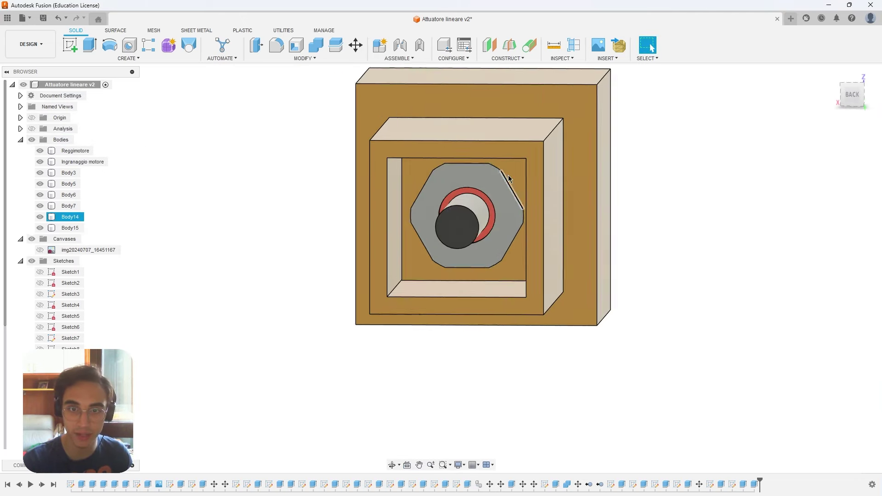
scroll(515, 176, "up", 1)
- Extrude the hexagon-holed end face 27.25 mm (20.25+2+5) joined, and measure its overhang
left_click(514, 176)
key("e")
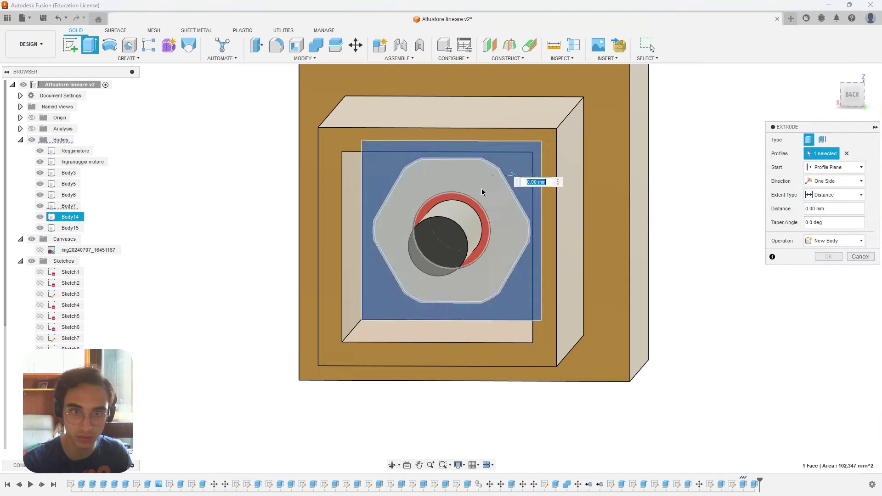
mouse_move(483, 191)
middle_mouse_down("shift")
mouse_move(429, 230)
mouse_move(521, 254)
middle_mouse_up("shift")
left_click_drag(537, 207, 546, 257)
mouse_move(546, 257)
middle_mouse_down("shift")
mouse_move(597, 114)
mouse_move(556, 118)
middle_mouse_up("shift")
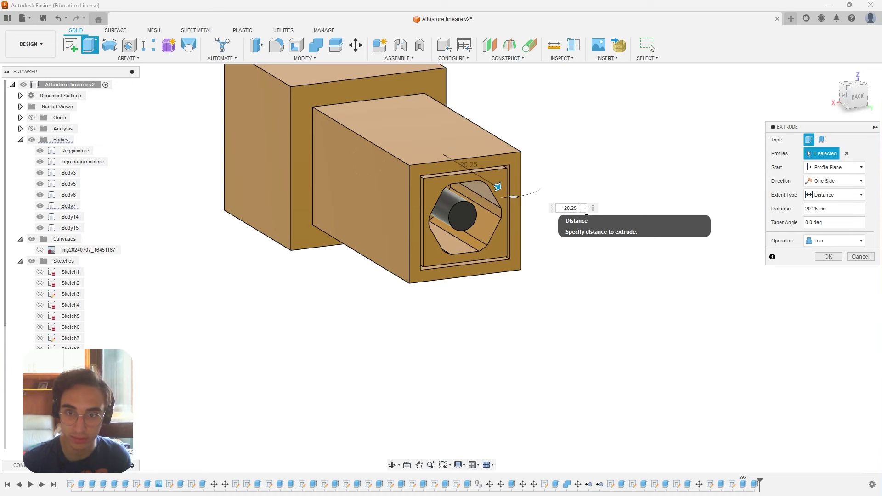
type("+2")
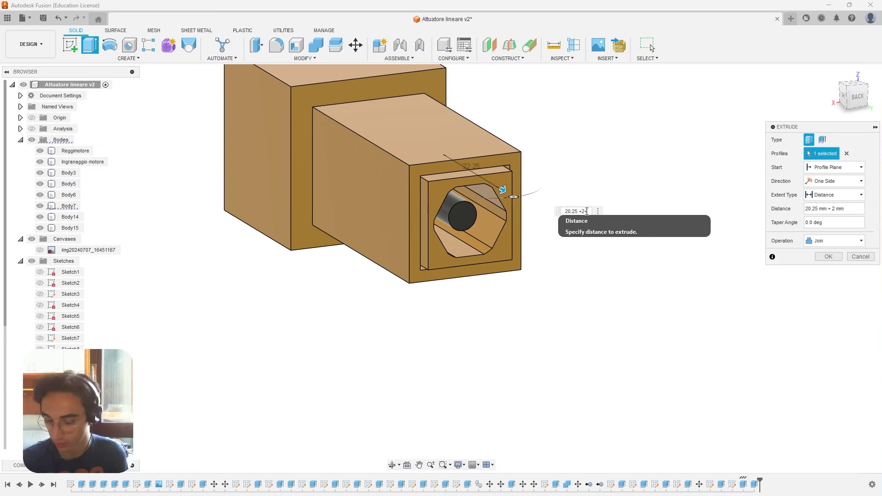
type("+5")
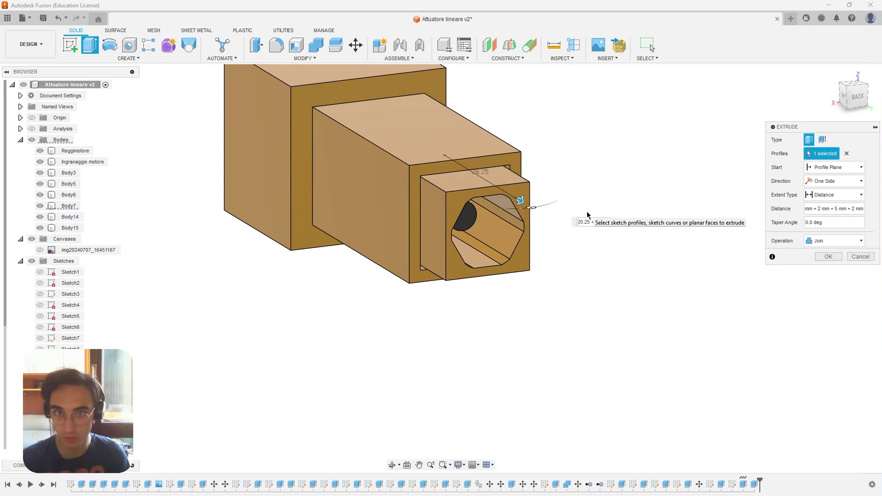
key("Return")
scroll(588, 215, "up", 2)
left_click(554, 46)
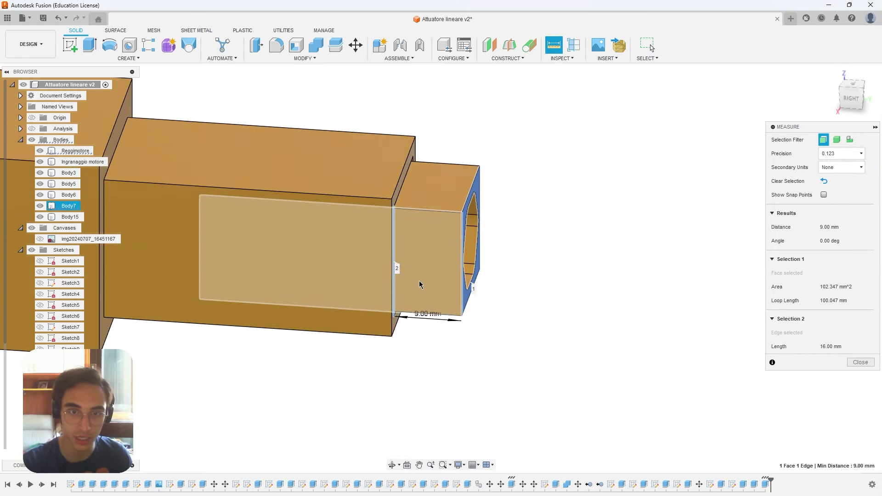
- Show the section analysis again and select Body15, Body7, Body6 and Body5
key("Escape")
mouse_move(423, 266)
middle_mouse_down("shift")
mouse_move(541, 230)
mouse_move(552, 202)
mouse_move(523, 204)
mouse_move(496, 191)
mouse_move(512, 199)
mouse_move(506, 193)
mouse_move(514, 188)
middle_mouse_up("shift")
left_click(32, 128)
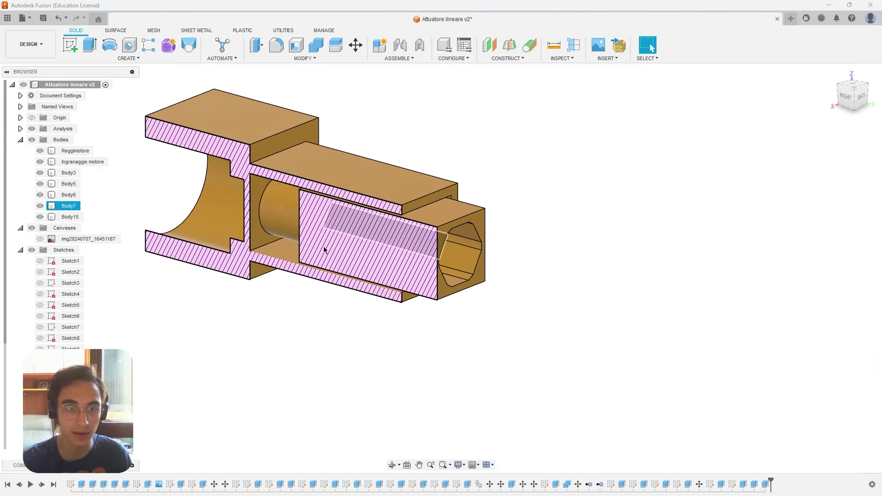
left_click(69, 217)
left_click(69, 205, "ctrl")
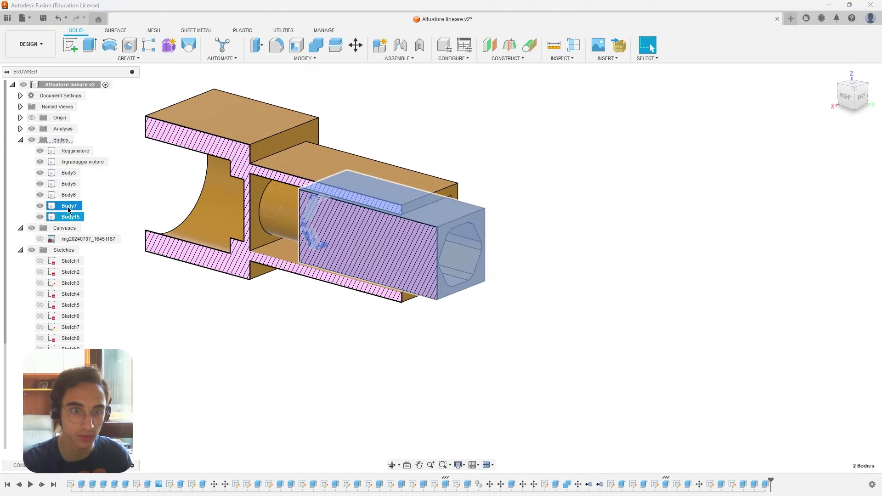
left_click(69, 195, "ctrl")
left_click(75, 150, "ctrl")
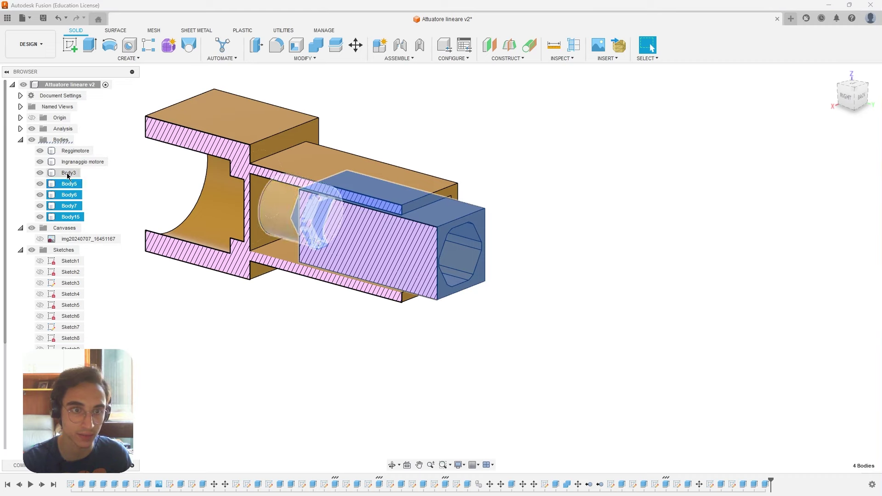
- Move the four bodies 20.25 mm along Y, then hide the section analysis
key("m")
left_click_drag(364, 242, 460, 263)
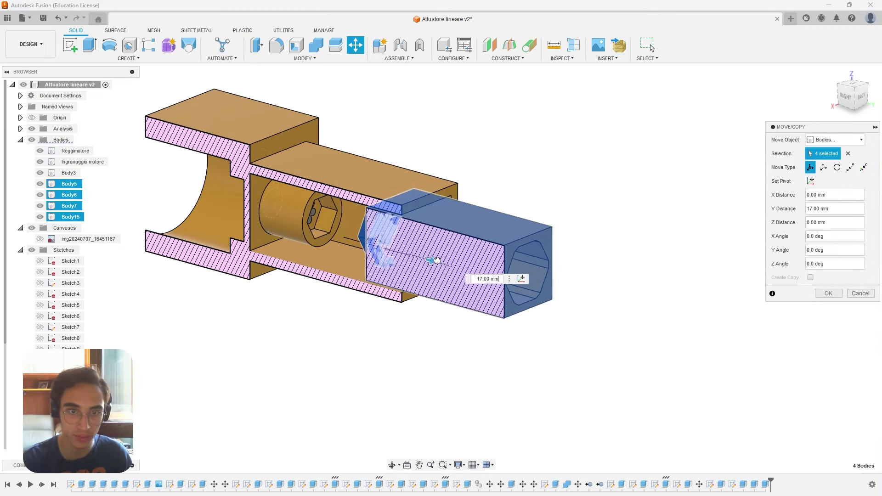
scroll(404, 349, "up", 3)
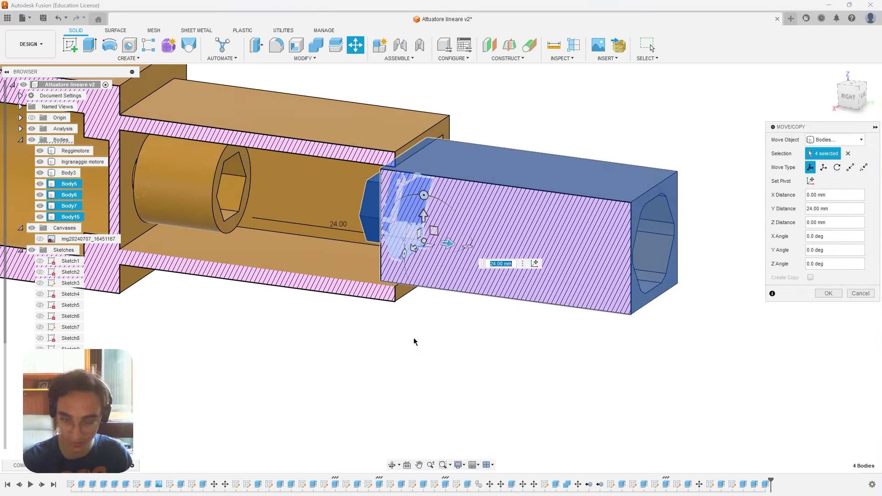
type("20.2")
key("Return")
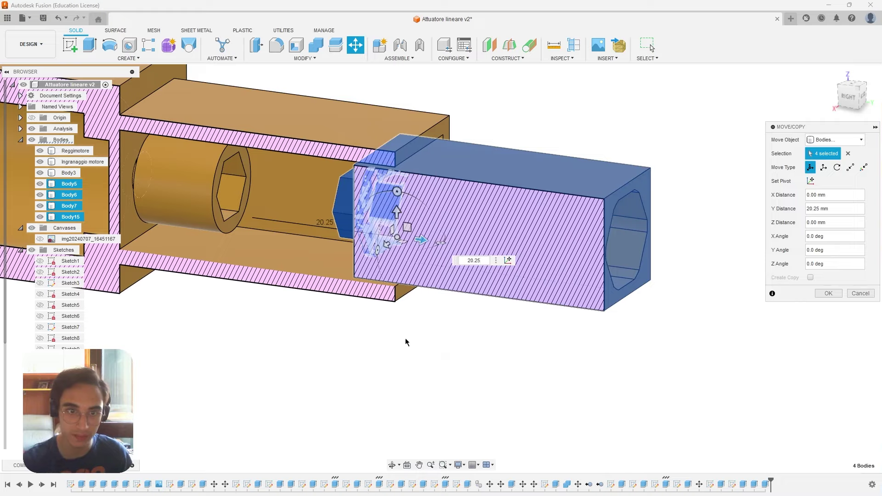
key("Return")
mouse_move(406, 338)
middle_mouse_down("shift")
mouse_move(374, 332)
mouse_move(418, 317)
mouse_move(349, 324)
middle_mouse_up("shift")
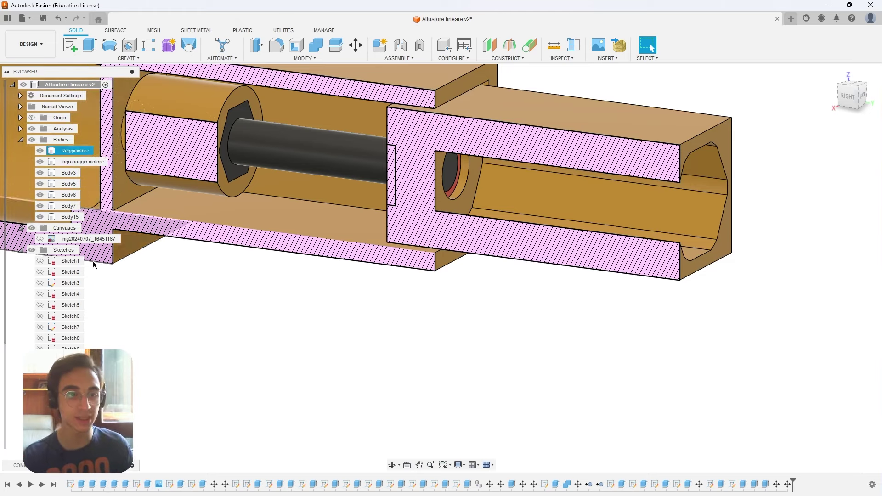
left_click(32, 129)
middle_click_drag(414, 183, 664, 143, "shift")
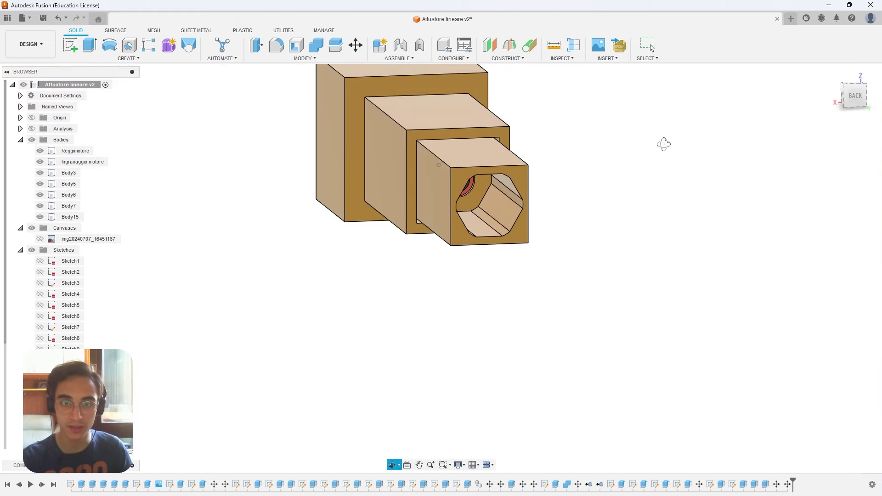
- Cut the sleeve's end face back 9 mm with a -9 extrusion
scroll(538, 173, "up", 2)
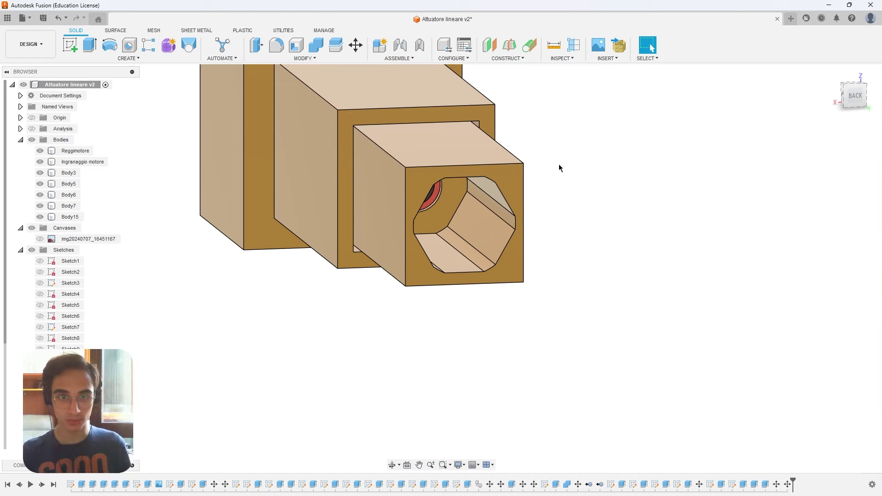
key("ctrl+z")
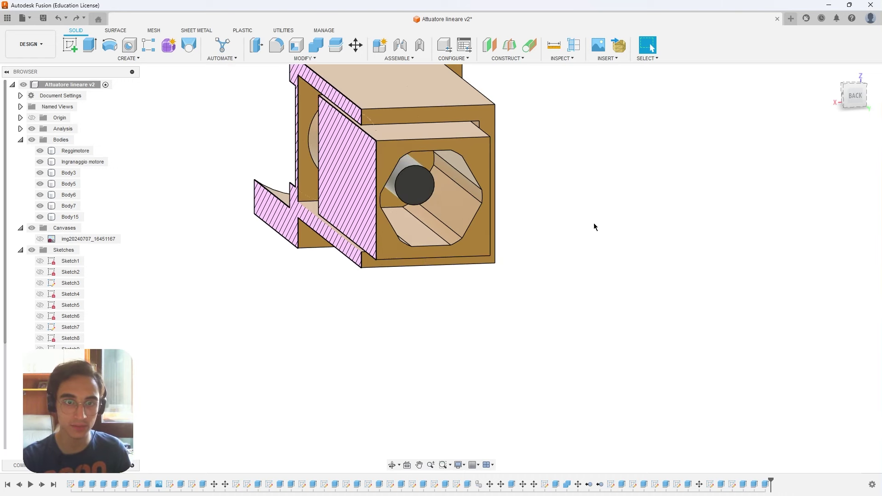
key("ctrl+y")
key("e")
left_click(399, 193)
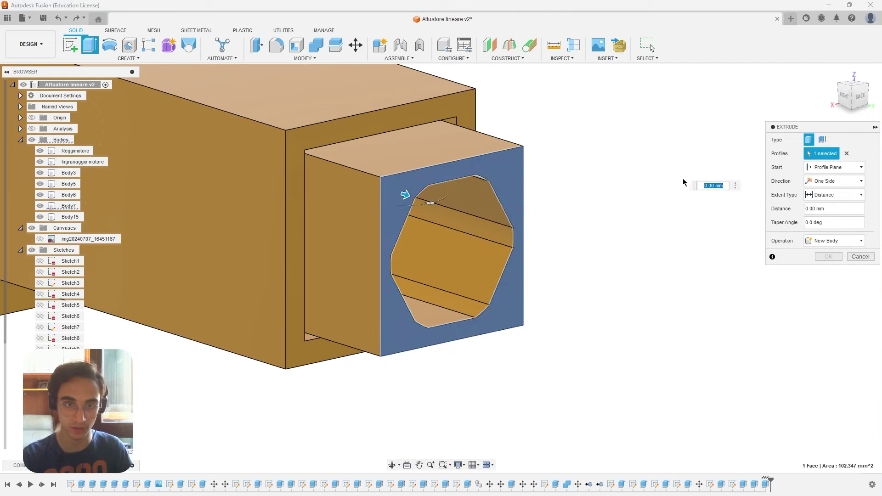
type("-9+5")
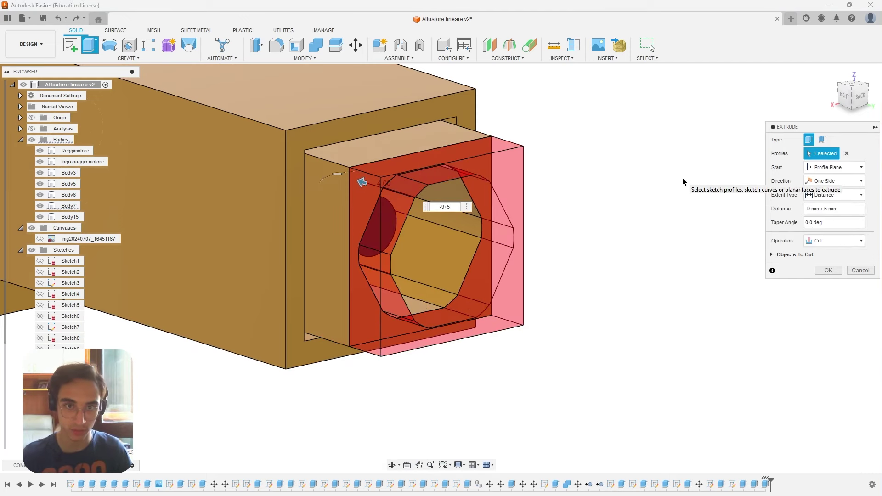
key("Return")
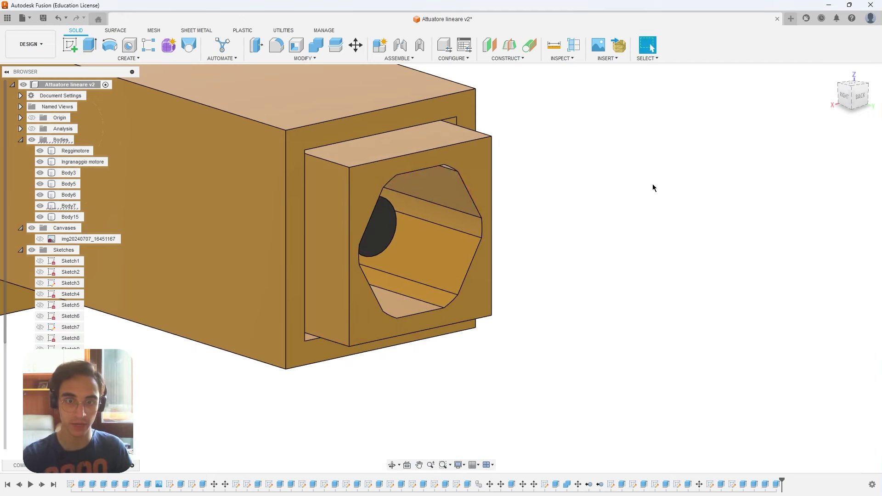
mouse_move(651, 187)
middle_mouse_down("shift")
mouse_move(531, 211)
mouse_move(550, 216)
middle_mouse_up("shift")
- Extrude the sleeve's hexagon-frame end face outward to lengthen it again
right_click(477, 217)
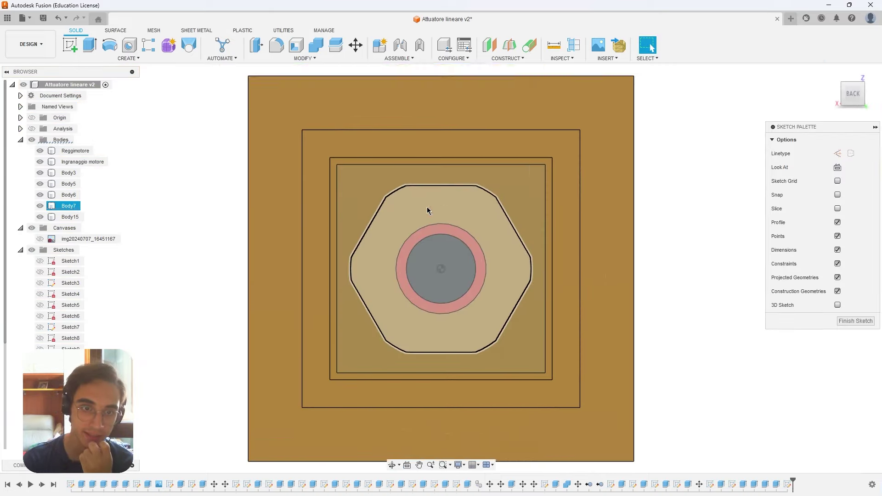
left_click(448, 183)
key("e")
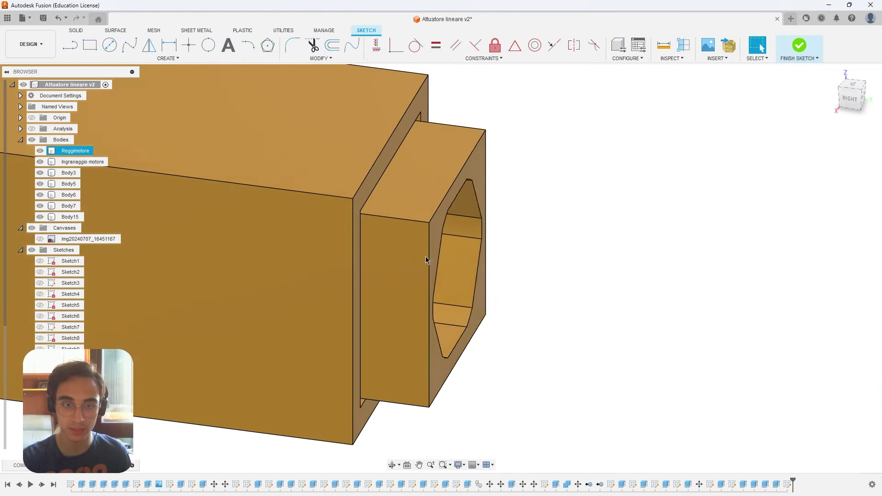
key("e")
left_click(440, 226)
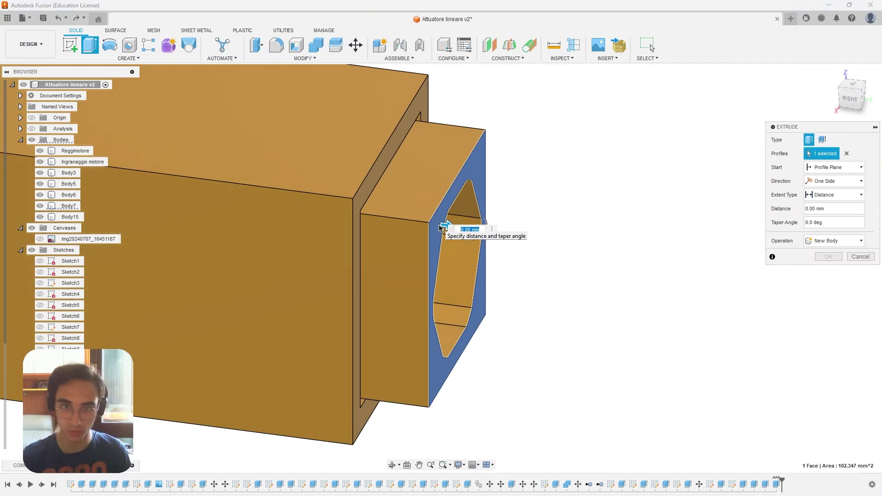
left_click_drag(440, 226, 473, 227)
key("Return")
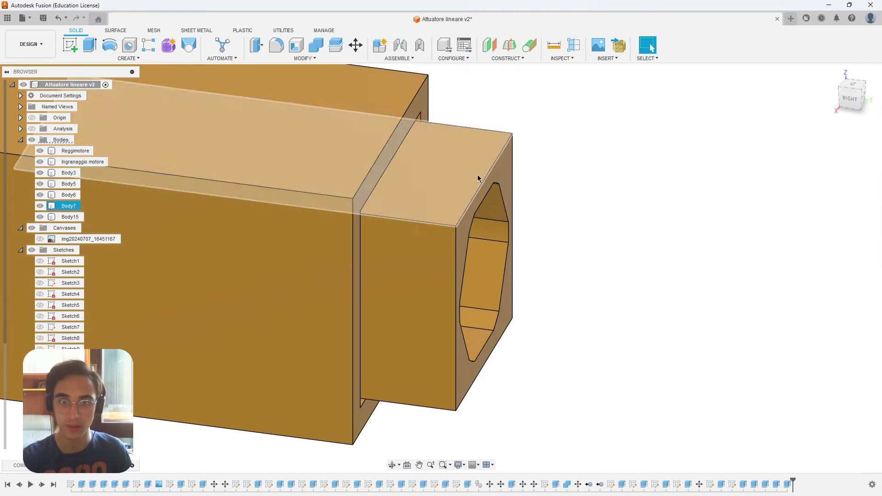
- Sketch on the end face and extrude the hexagon profile -5 mm as a new body
right_click(503, 173)
left_click(491, 233)
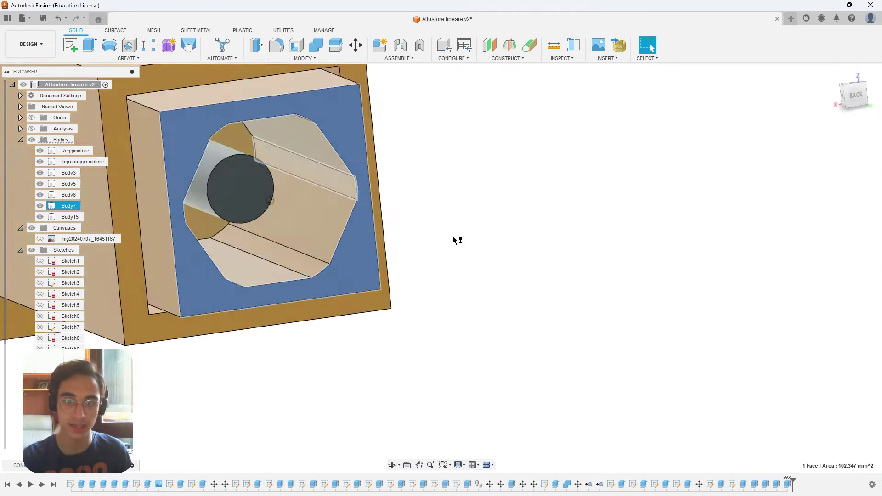
left_click(463, 225)
type("e")
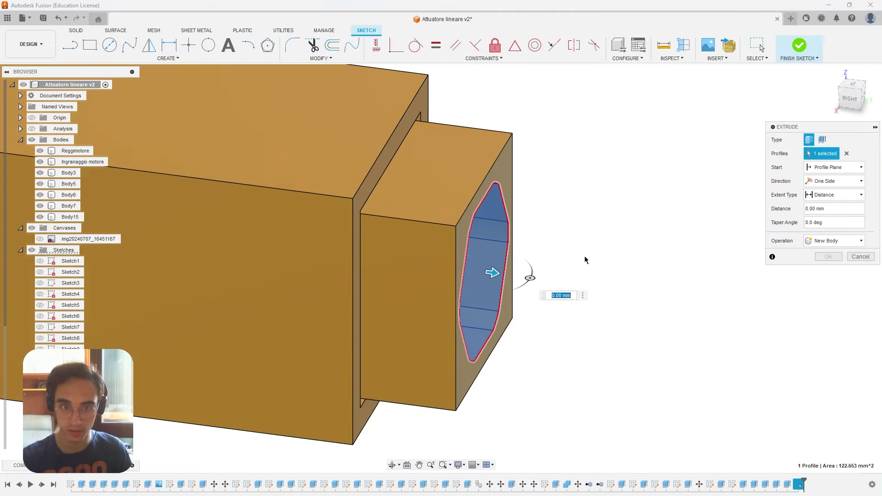
type("-5")
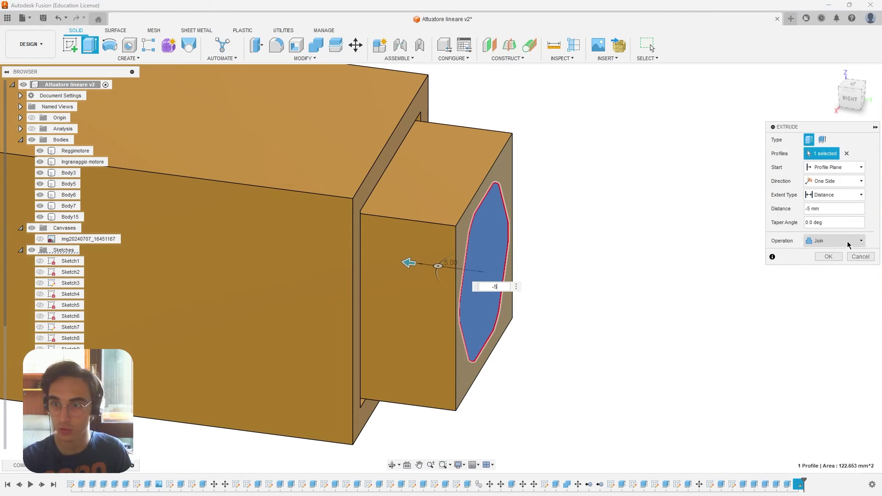
left_click(848, 244)
left_click(827, 280)
left_click(827, 256)
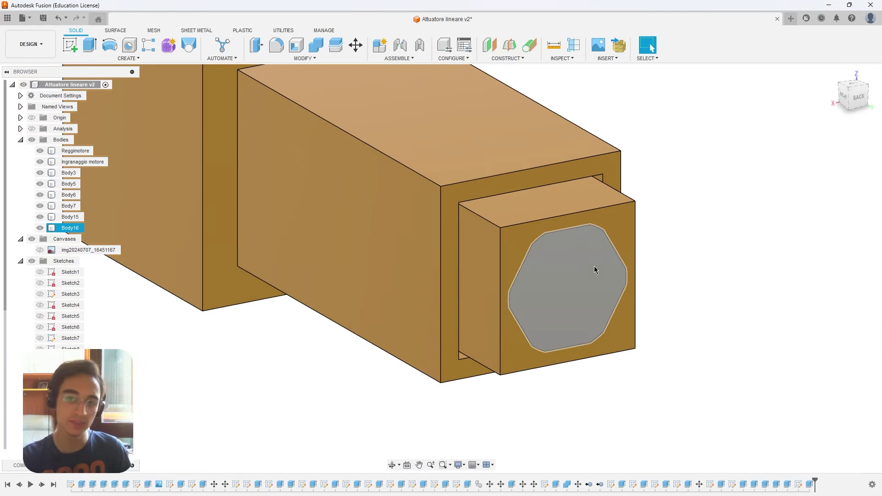
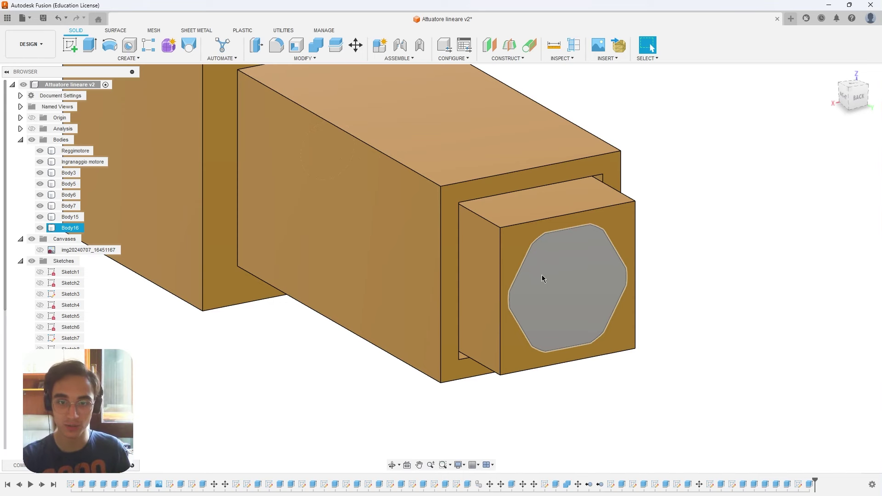
- Start a sketch on the sliding box's side face and offset two of its edges inward by 2 mm
left_click(683, 265)
mouse_move(853, 95)
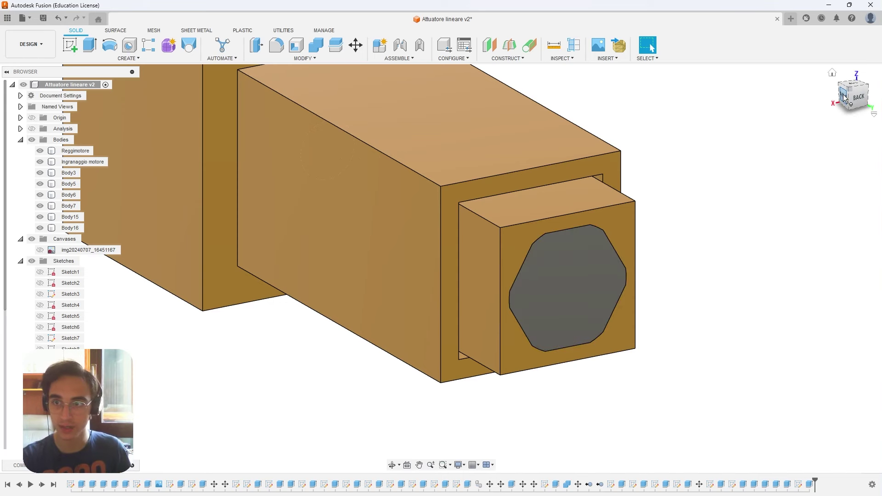
left_click(844, 98)
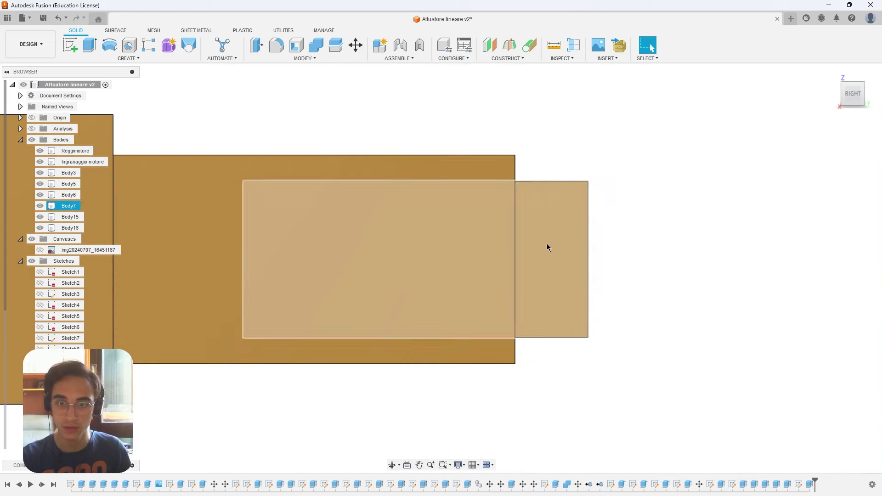
right_click(546, 248)
left_click(531, 307)
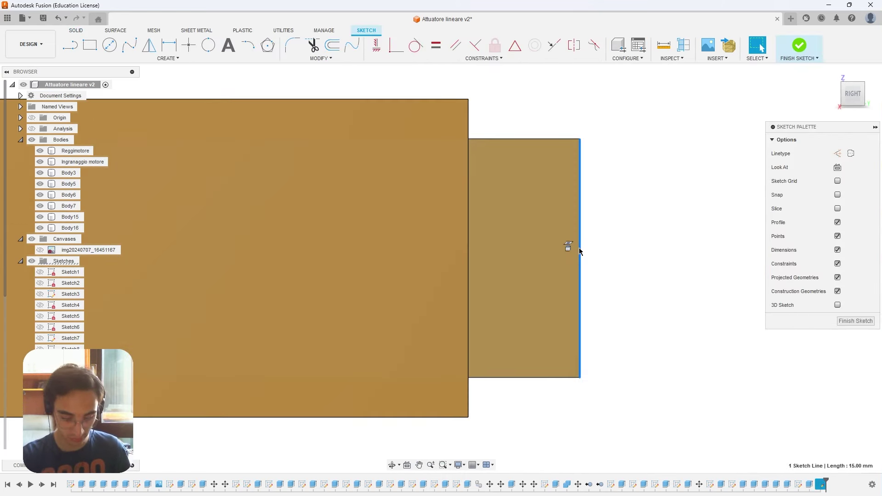
left_click(580, 251)
key("o")
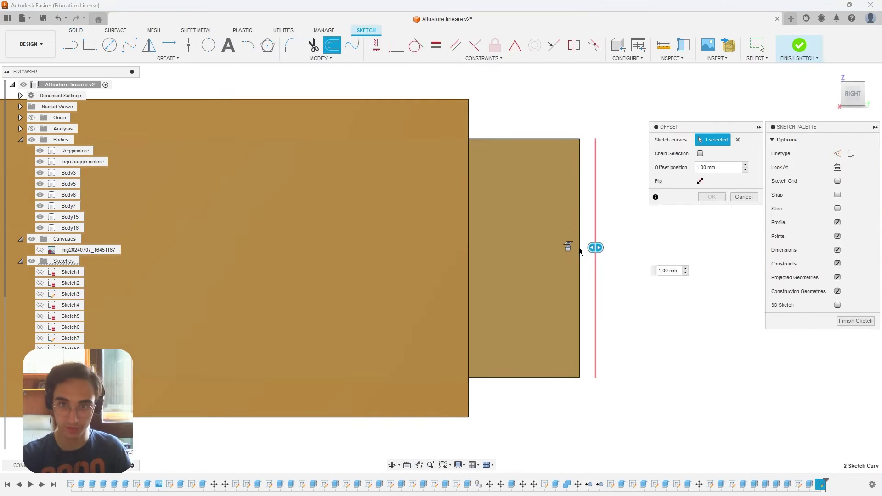
key("Return")
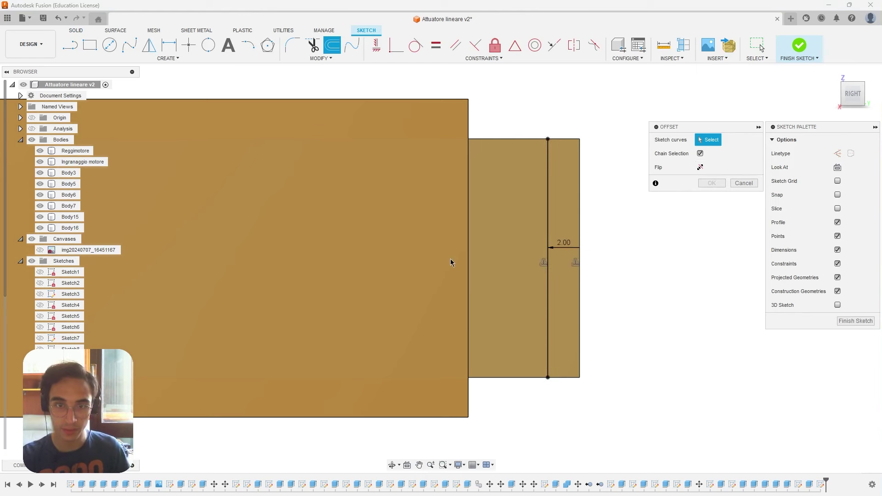
key("Escape")
key("o")
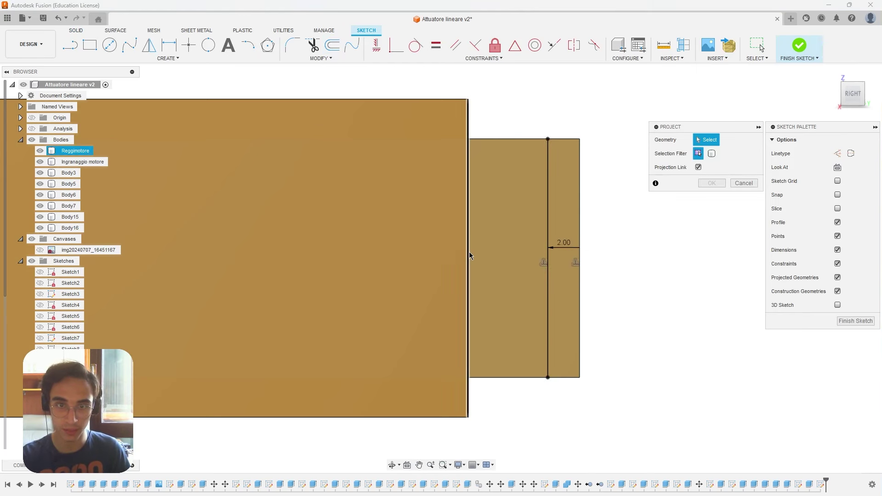
key("Escape")
left_click(470, 252)
key("o")
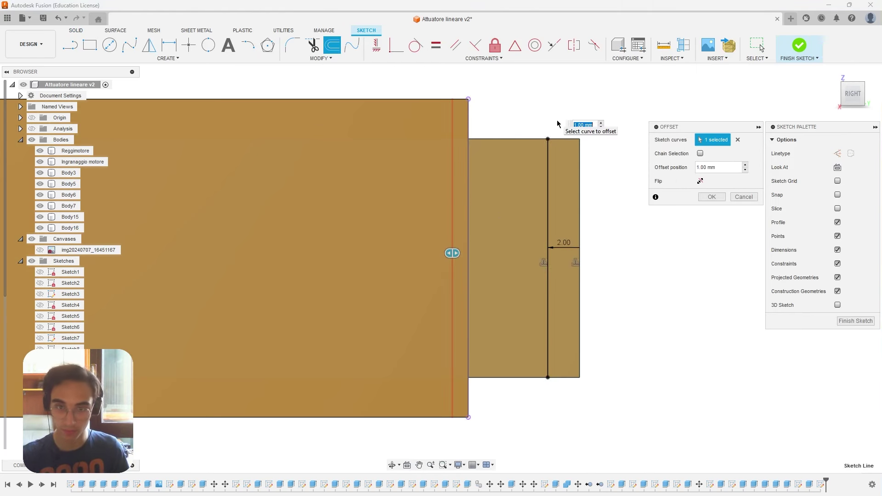
key("Return")
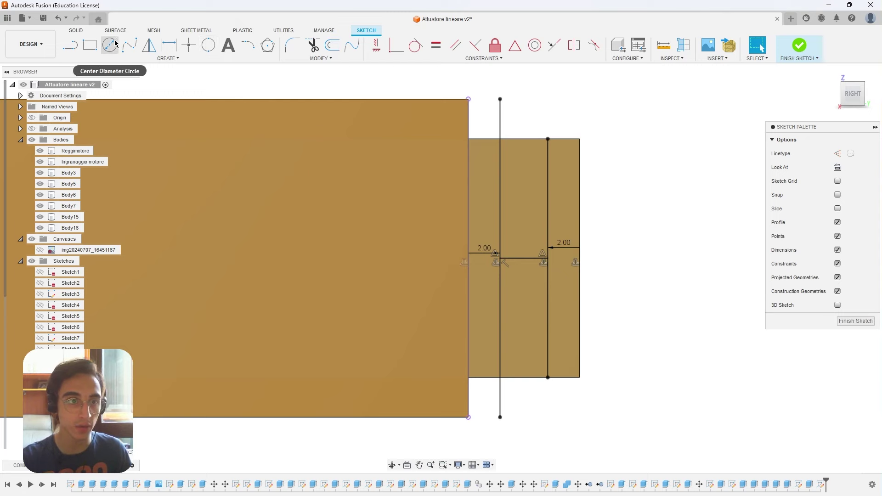
- Draw a diameter circle between the offset lines and cut it 15 mm deep into the box
left_click(110, 44)
left_click(524, 261)
key("Escape")
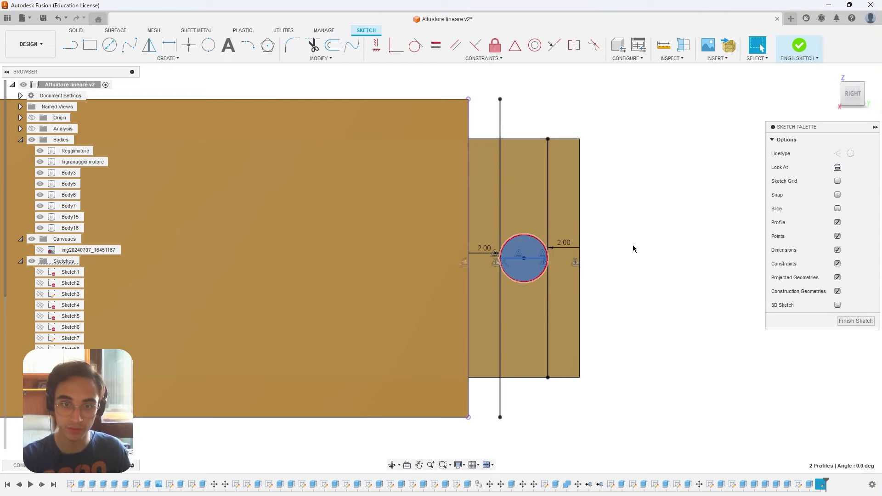
key("e")
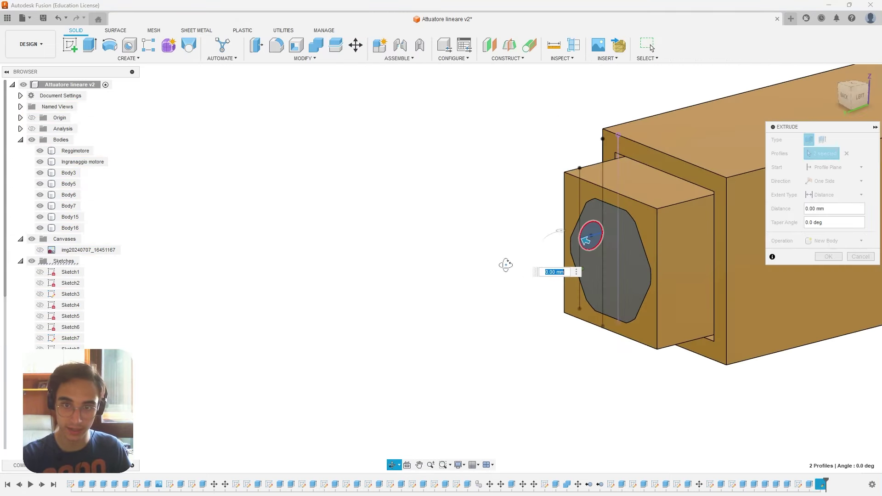
type("-15")
key("Return")
mouse_move(683, 240)
middle_mouse_down("shift")
mouse_move(660, 282)
mouse_move(670, 274)
mouse_move(651, 284)
mouse_move(578, 257)
middle_mouse_up("shift")
scroll(638, 229, "up", 2)
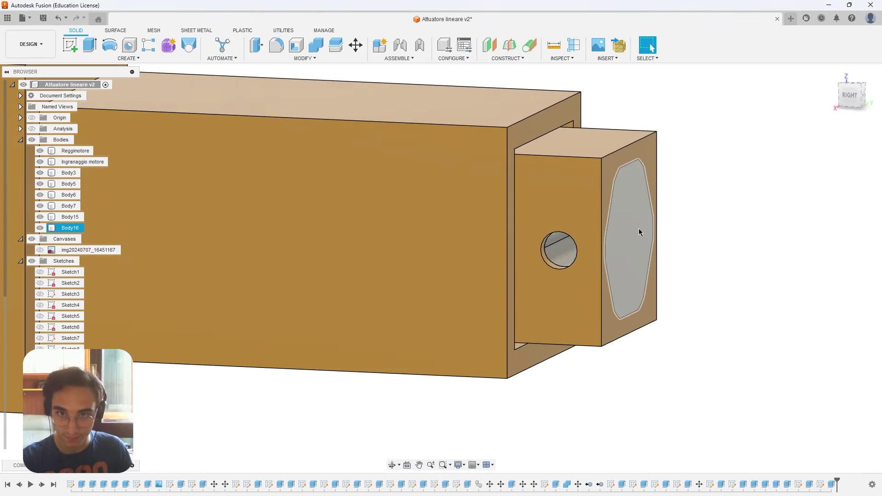
scroll(638, 232, "up", 2)
scroll(645, 236, "up", 2)
scroll(654, 247, "up", 2)
scroll(655, 248, "down", 2)
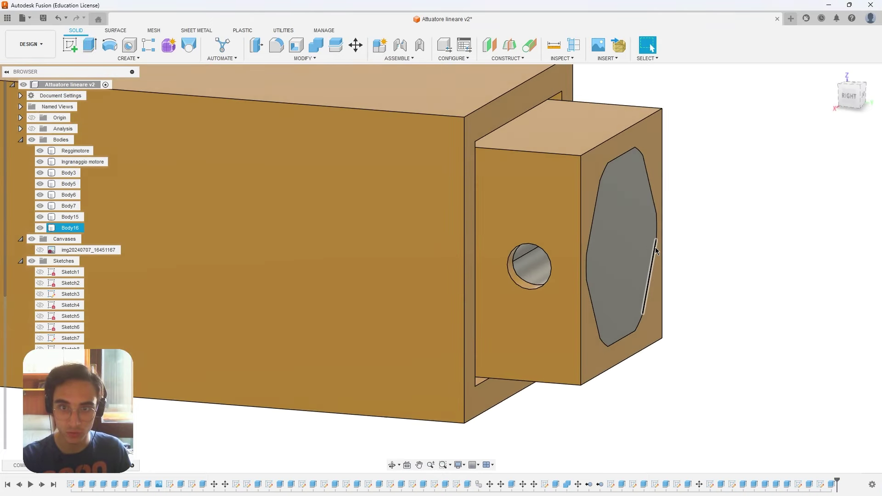
scroll(597, 232, "down", 3)
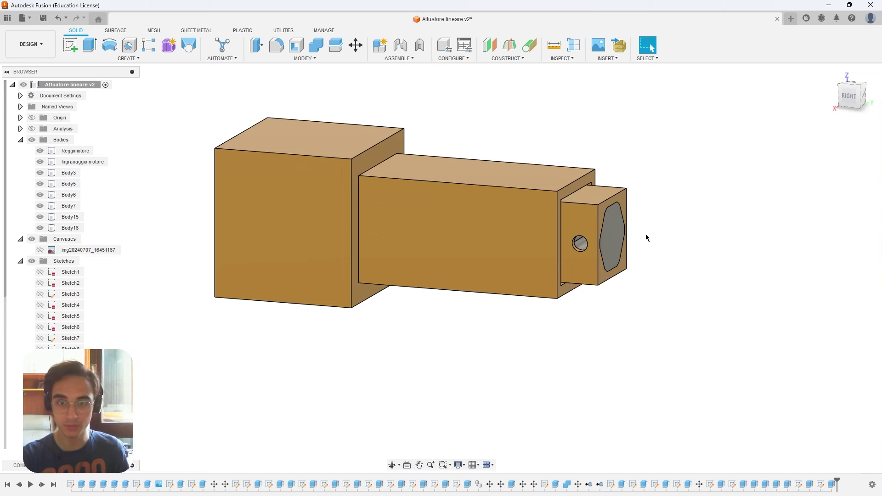
middle_click_drag(591, 236, 542, 267, "shift")
left_click(542, 266)
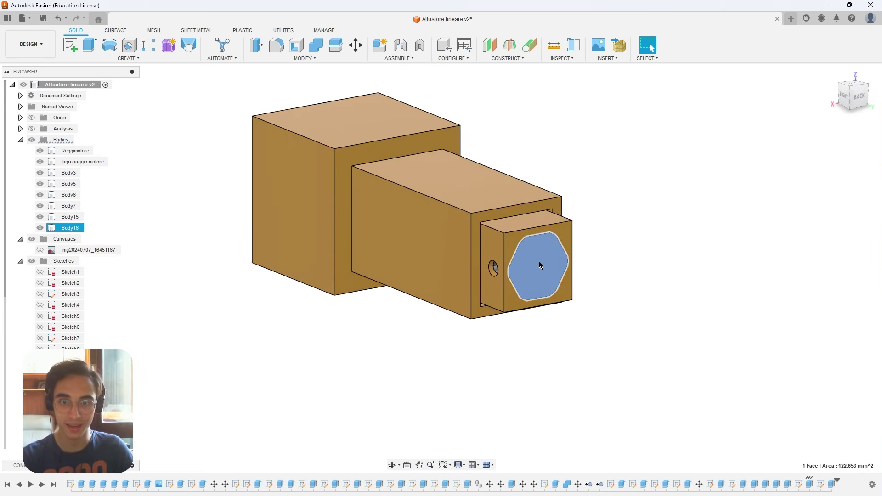
key("Escape")
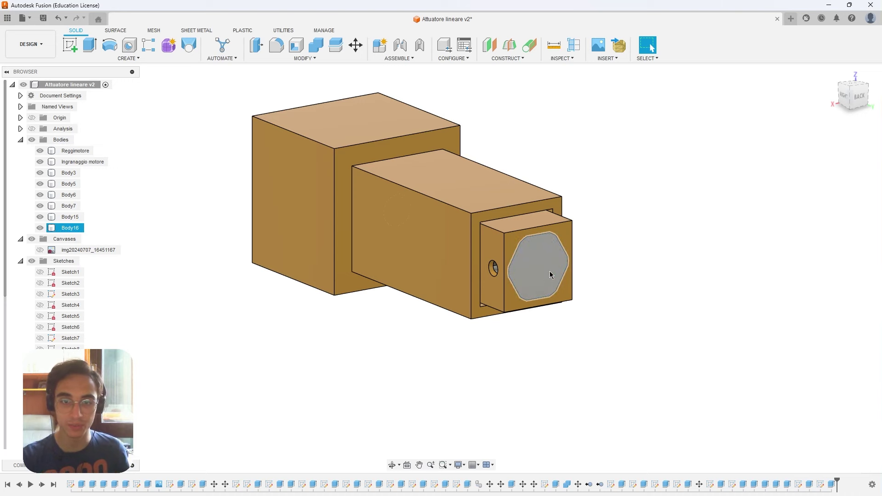
left_click(40, 228)
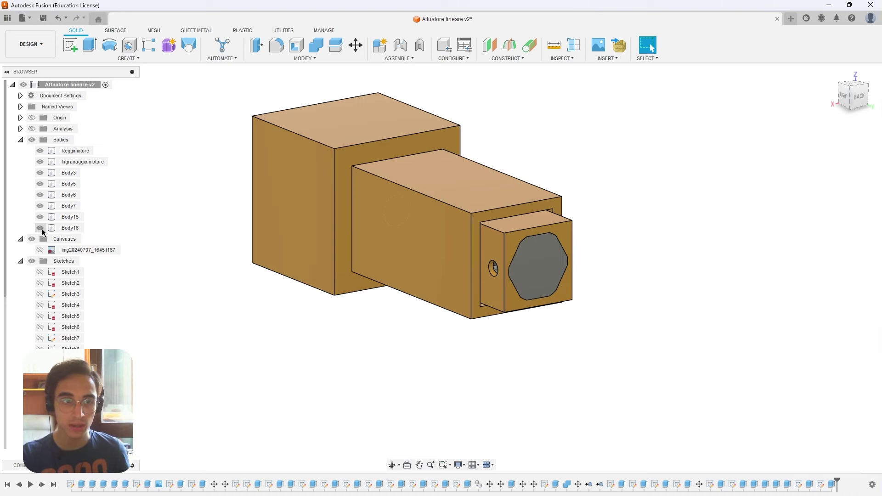
scroll(572, 269, "up", 2)
scroll(606, 278, "up", 2)
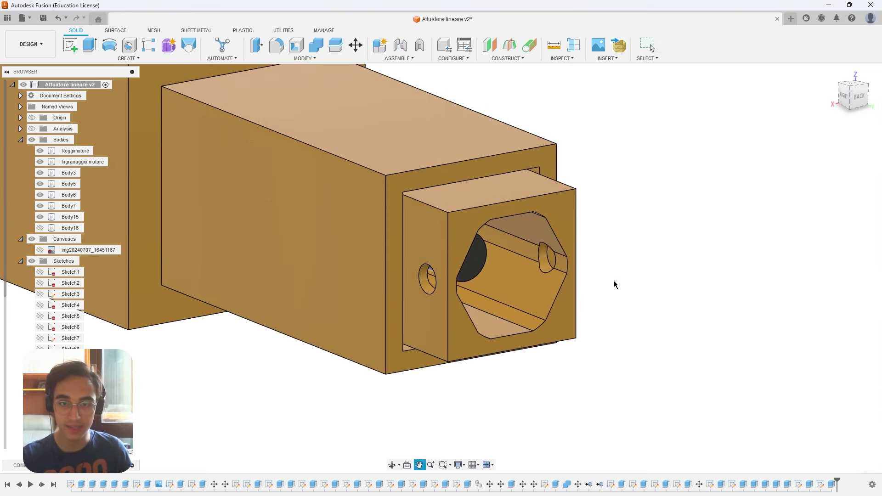
scroll(592, 287, "up", 2)
scroll(602, 290, "up", 1)
scroll(606, 291, "down", 2)
scroll(499, 302, "down", 2)
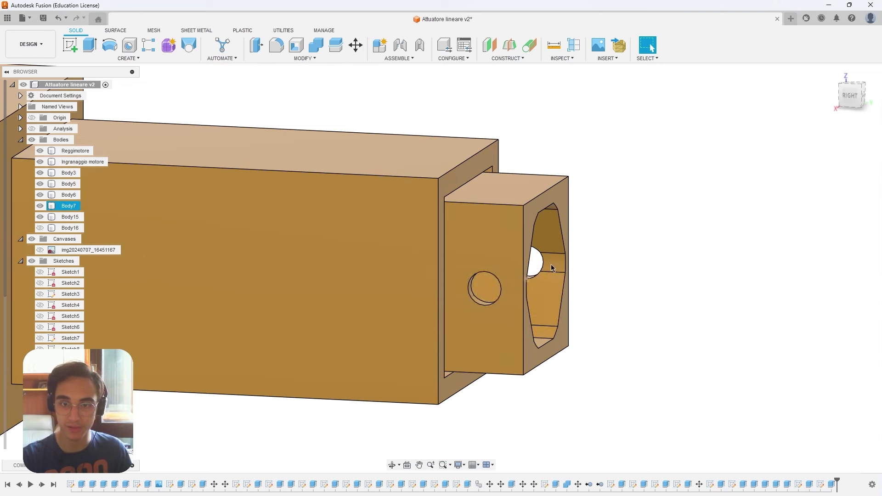
scroll(550, 264, "down", 2)
scroll(578, 277, "down", 1)
middle_click_drag(617, 280, 597, 282, "shift")
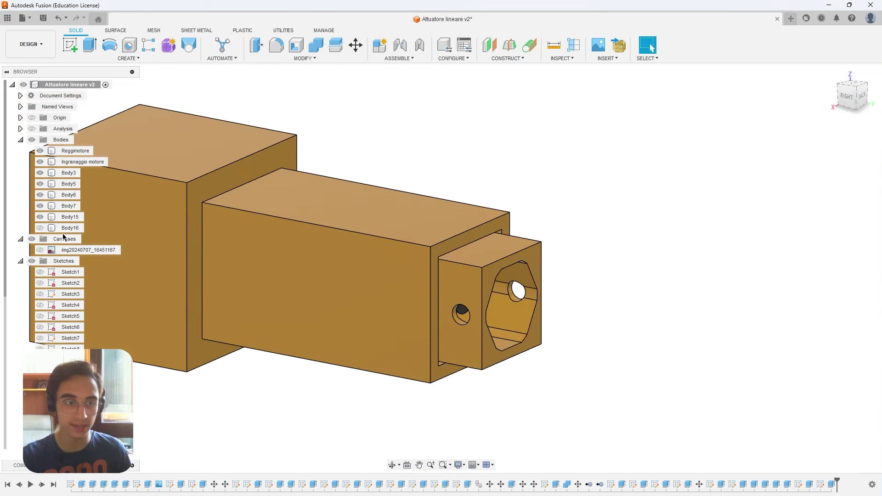
left_click(41, 228)
left_click(504, 322)
scroll(510, 285, "up", 2)
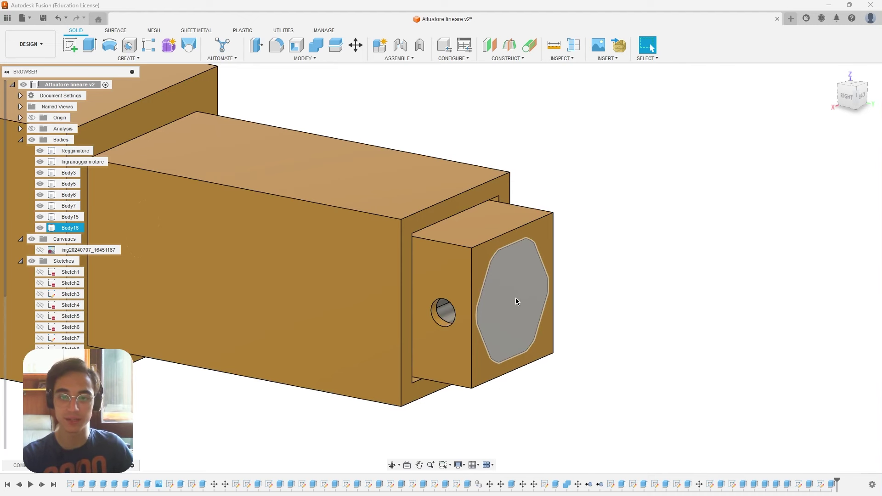
- Inspect the hexagonal end face, the octagonal insert Body16 and the sliding box Body7 from the back
left_click(520, 298)
right_click(518, 298)
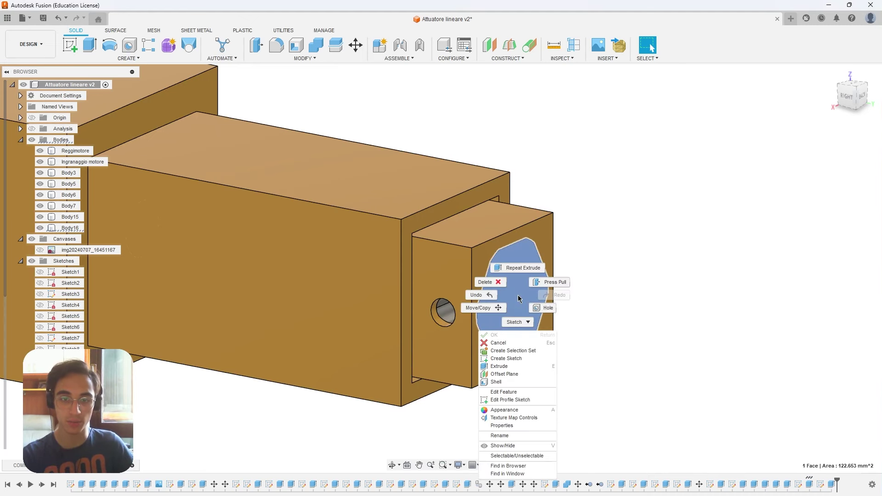
left_click(676, 368)
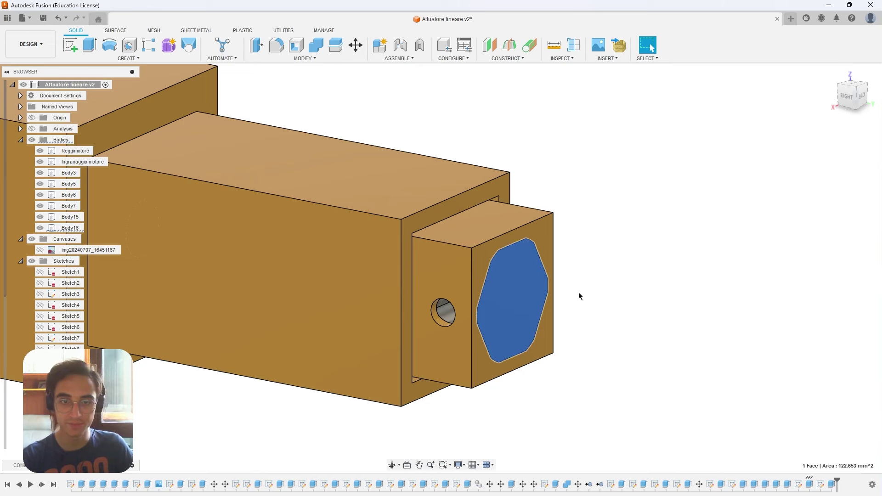
left_click(480, 278)
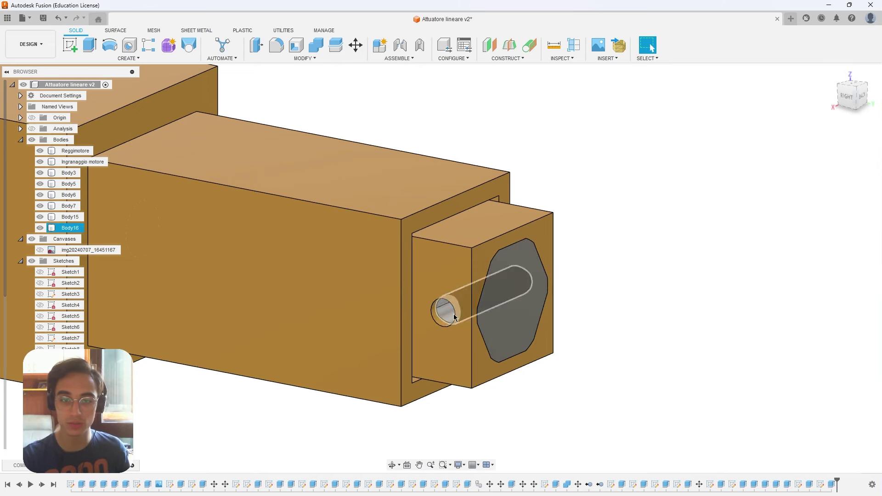
left_click(421, 313)
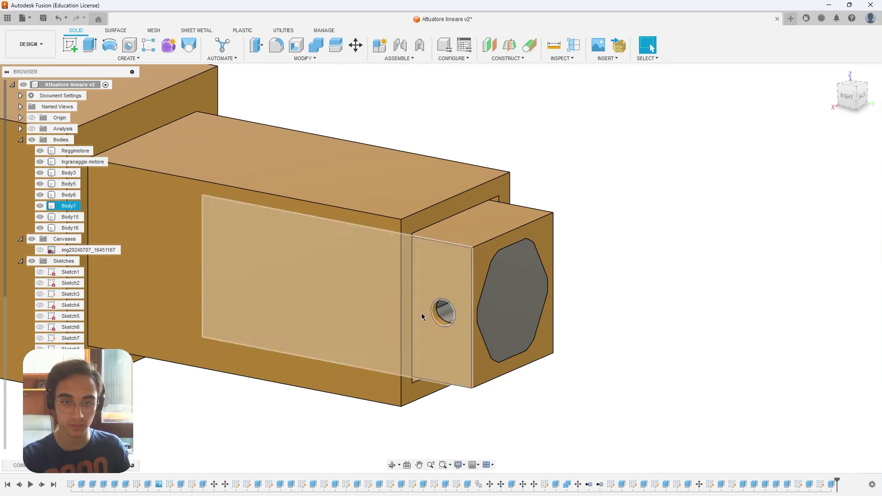
scroll(421, 313, "down", 3)
mouse_move(489, 299)
middle_mouse_down("shift")
mouse_move(453, 292)
mouse_move(482, 276)
middle_mouse_up("shift")
left_click(700, 278)
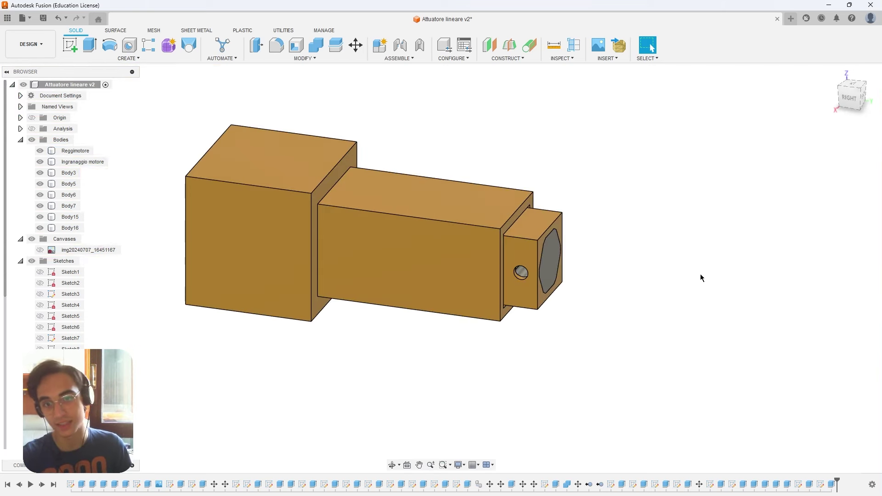
scroll(581, 276, "up", 4)
middle_click_drag(581, 276, 569, 271, "shift")
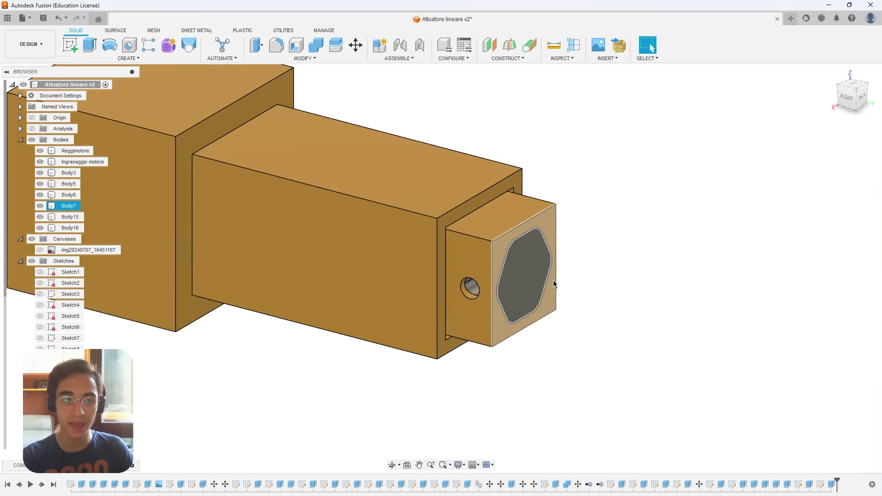
left_click(528, 274)
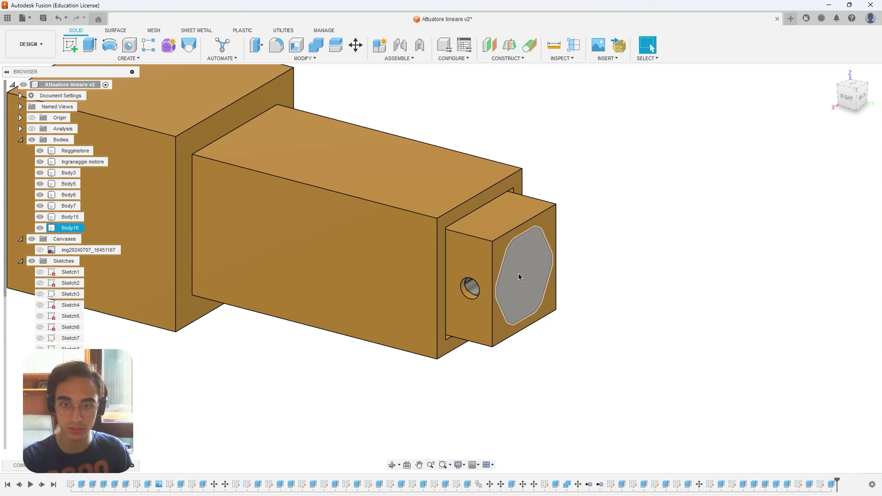
- Start a new sketch and hide the Reggimotore housing to expose the cylinder
left_click(478, 268)
right_click(479, 268)
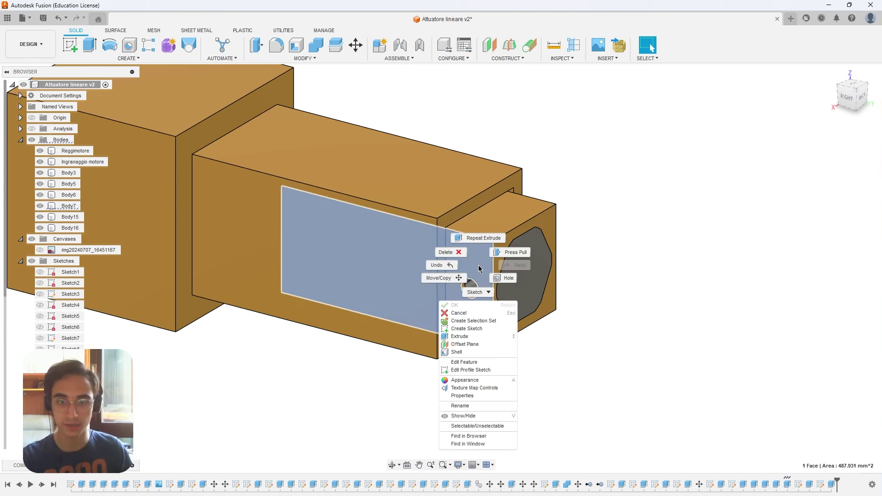
key("Escape")
scroll(622, 258, "down", 3)
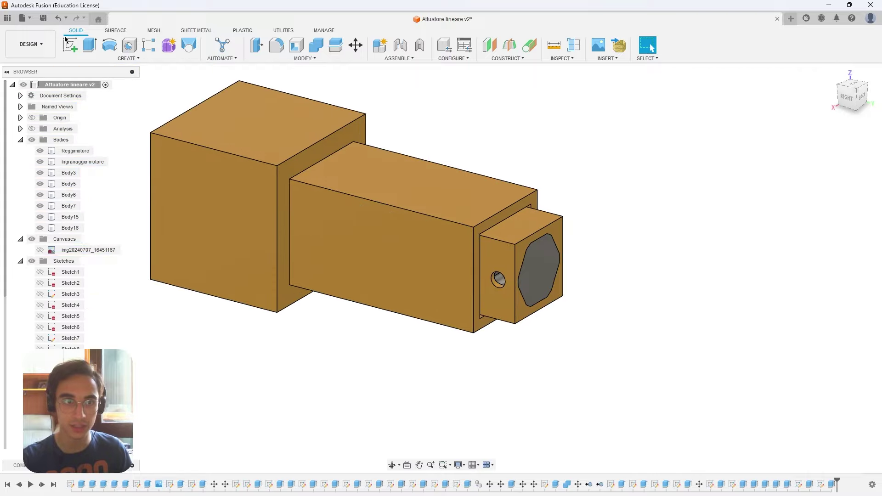
left_click(70, 44)
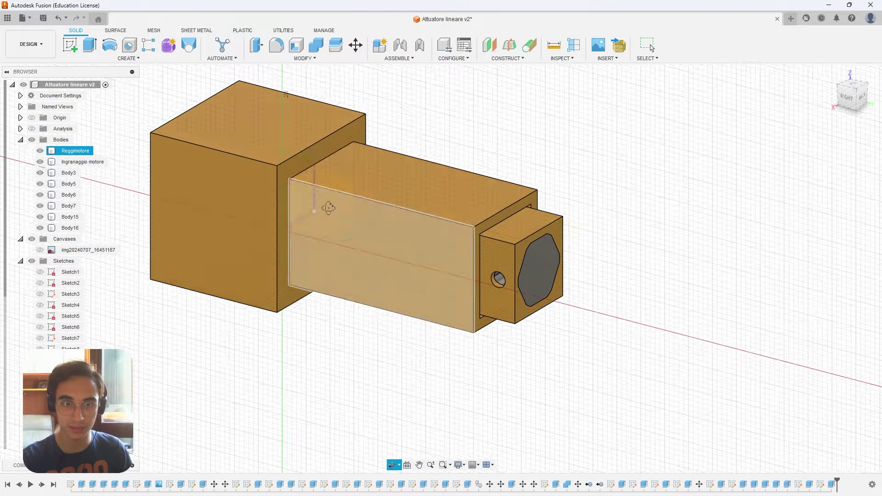
mouse_move(343, 216)
middle_mouse_down("shift")
mouse_move(358, 255)
mouse_move(322, 216)
middle_mouse_up("shift")
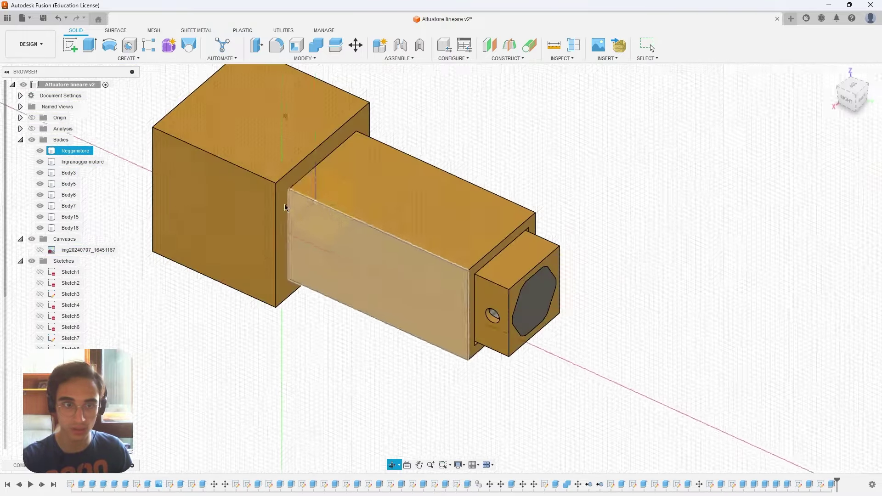
left_click(40, 150)
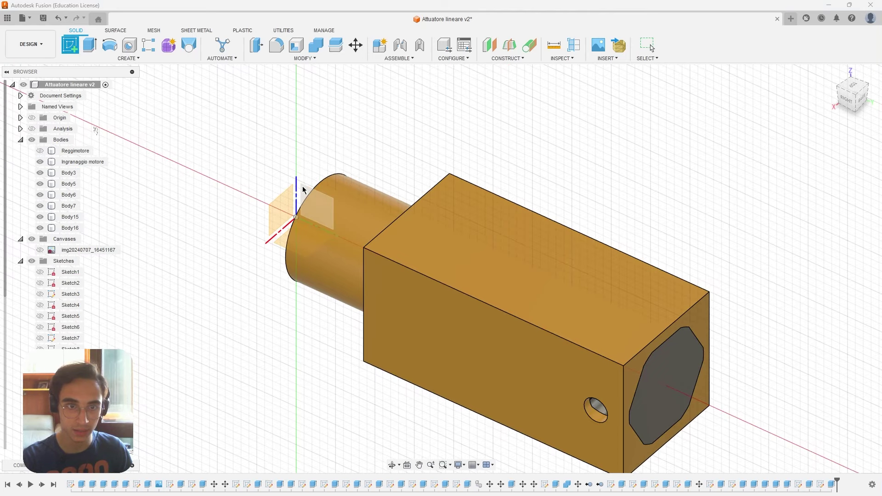
- Sketch on the box face, project the end face, and offset the box's end edge by 2 mm
left_click(307, 191)
left_click(40, 151)
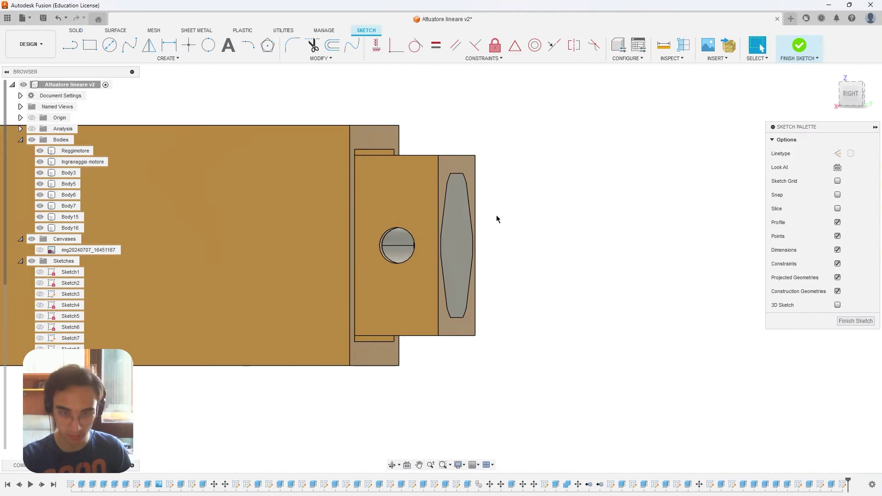
key("p")
left_click(464, 221)
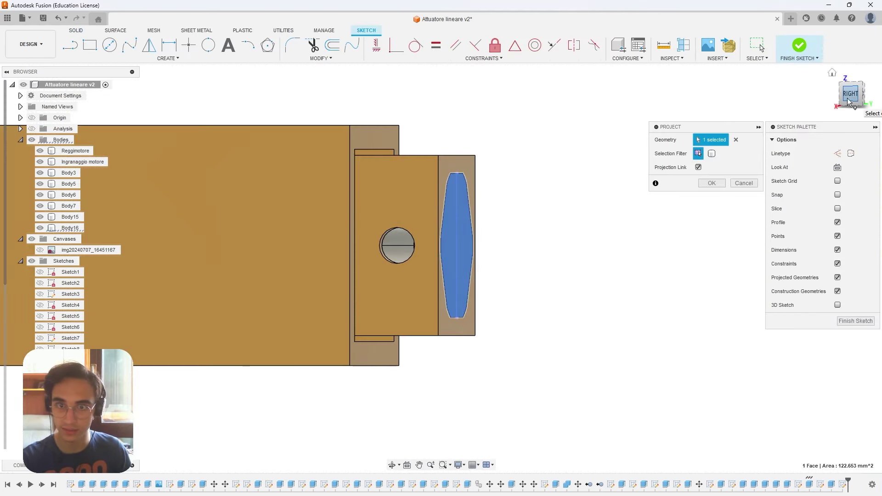
left_click(712, 183)
key("o")
scroll(389, 231, "up", 3)
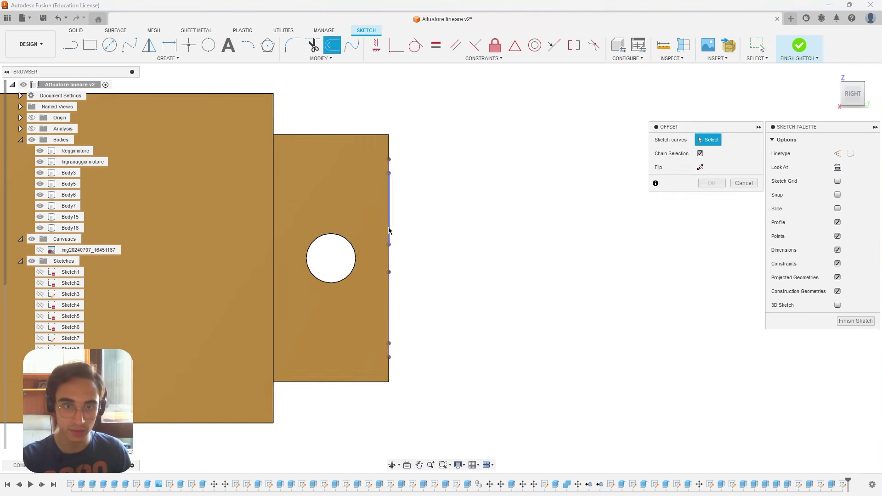
left_click(390, 253)
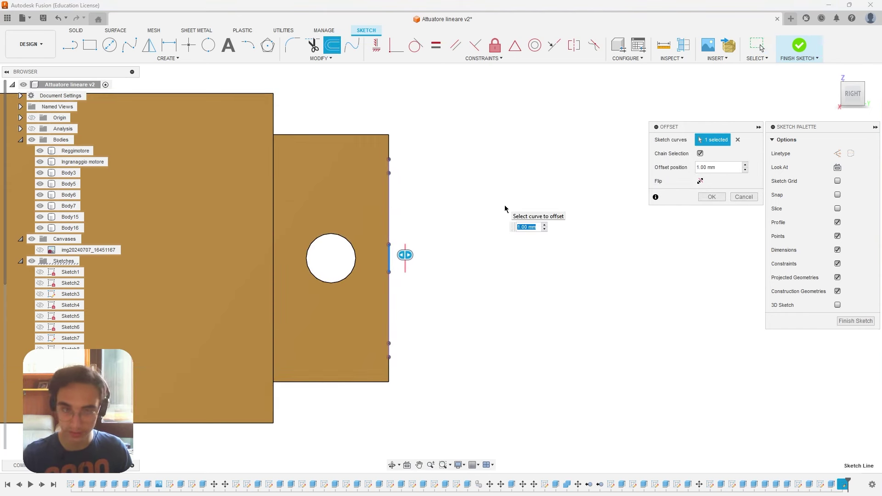
key("Return")
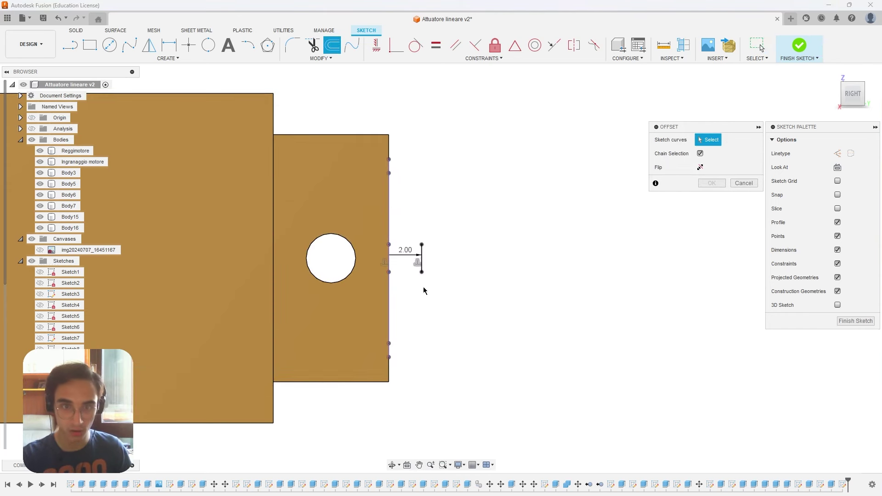
left_click(422, 269)
- Draw a Ø5 mm circle on the offset line with a 2 mm offset ring around it
left_click(208, 44)
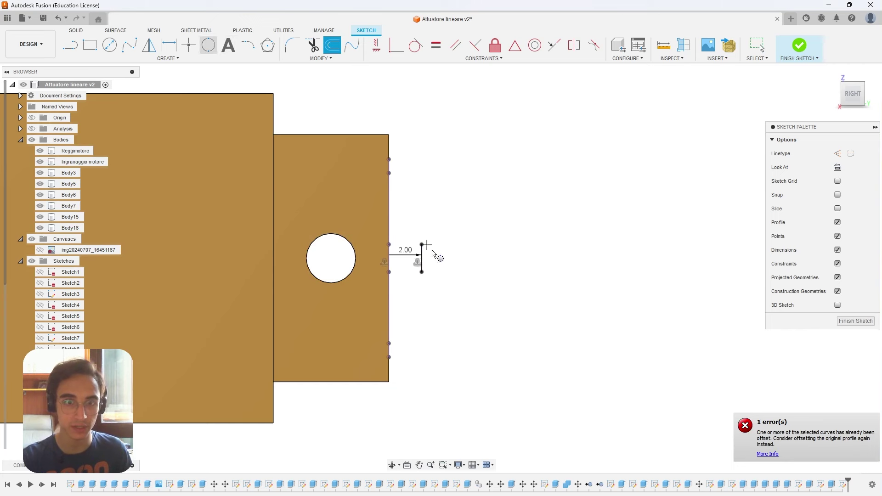
left_click(436, 259)
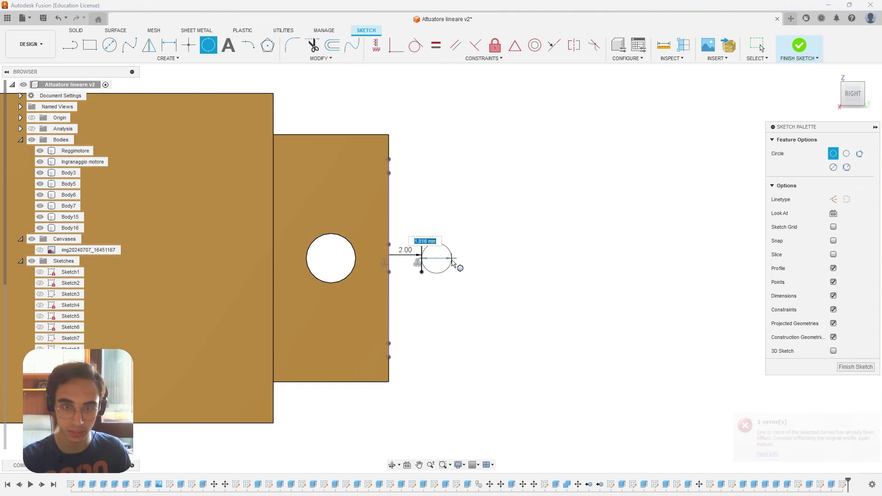
key("Return")
key("o")
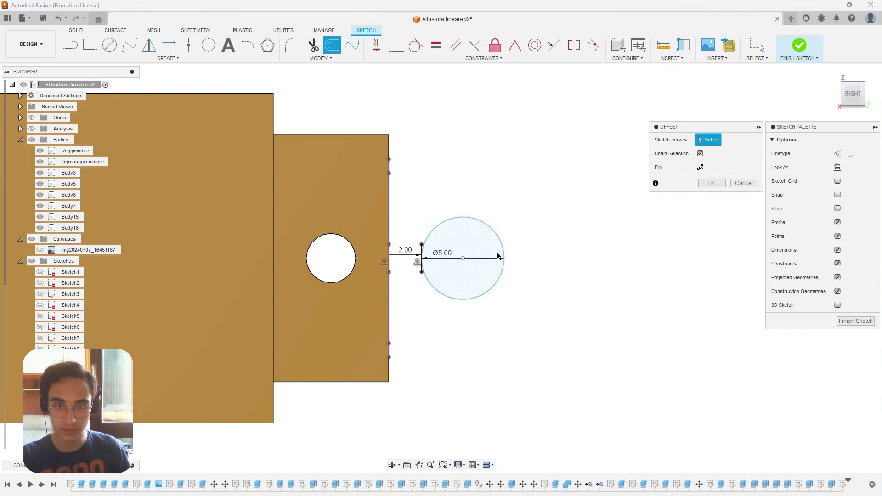
left_click(502, 246)
key("Return")
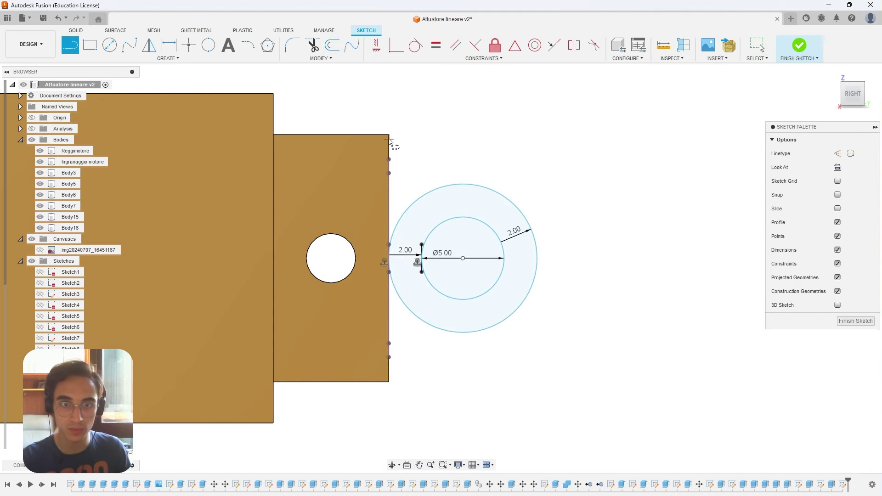
- Project the box face and draw two lines from its top and bottom corners tangent to the ring
key("p")
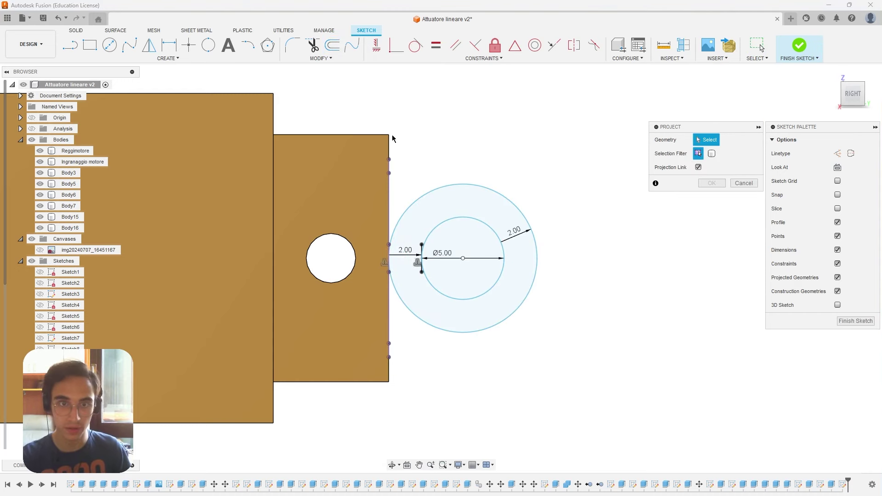
key("Return")
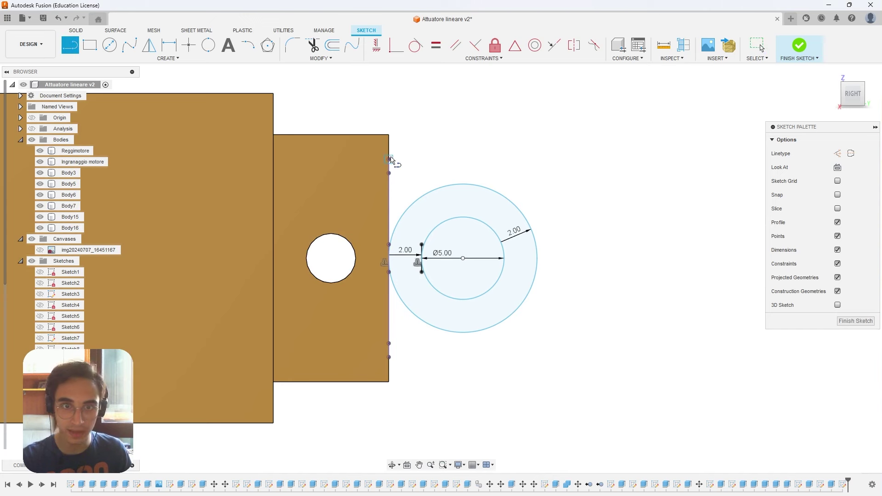
left_click(391, 161)
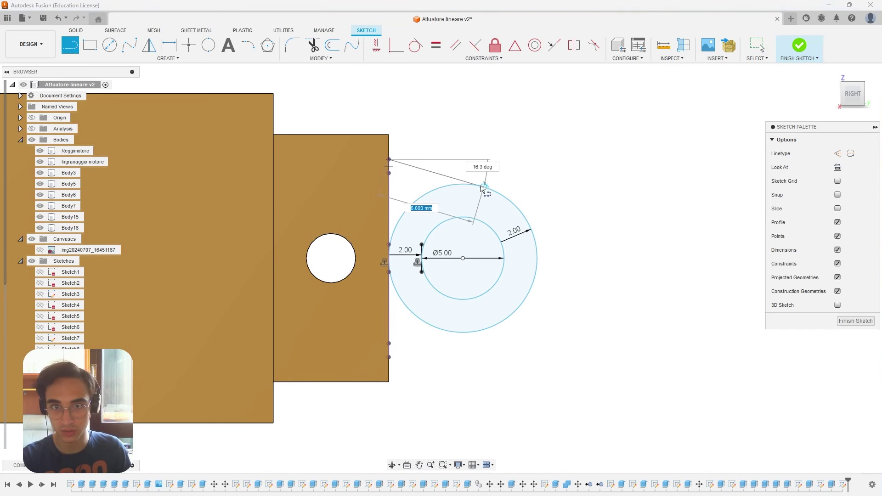
left_click(487, 187)
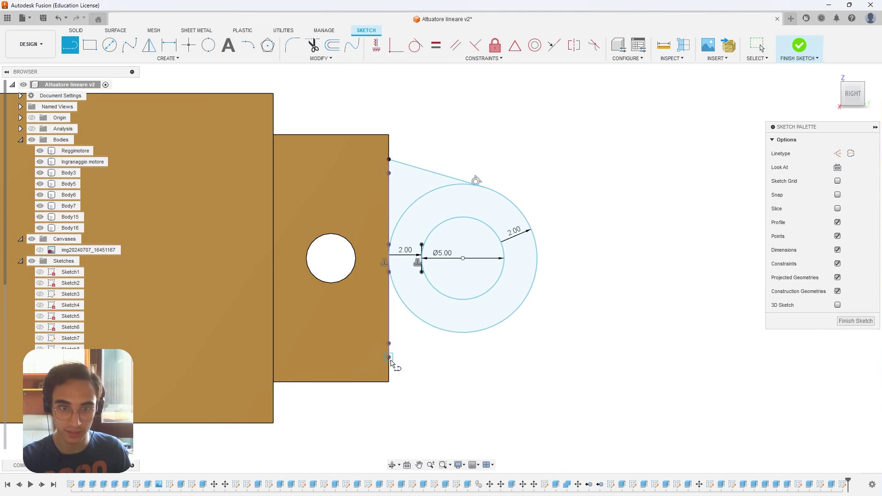
left_click(389, 357)
left_click(484, 329)
key("Escape")
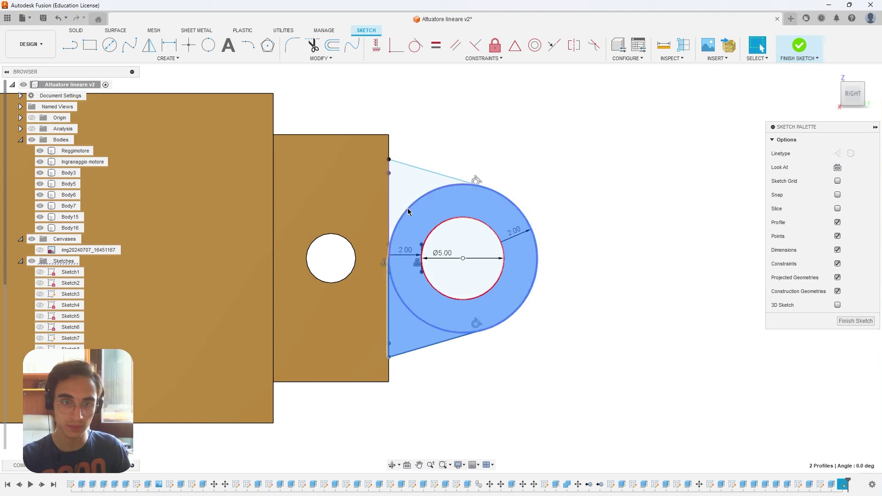
- Extrude the three eye profiles 2.5 mm symmetric as a new body, Body17
key("e")
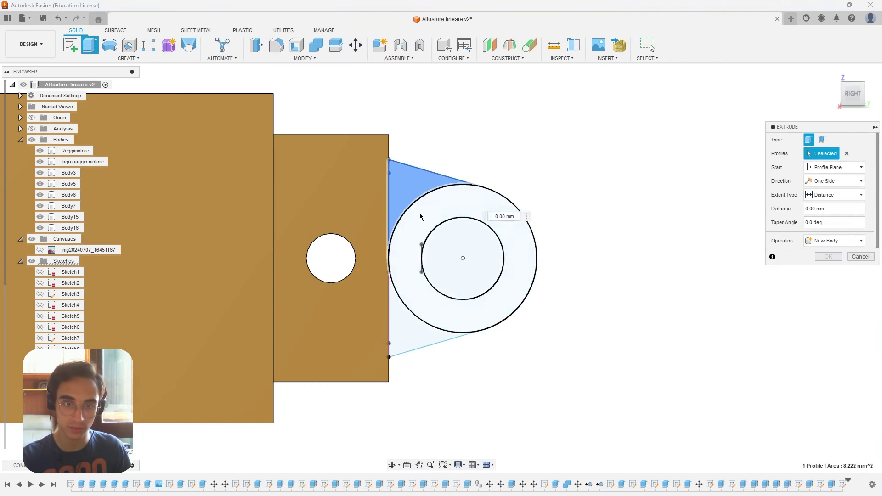
left_click(420, 216)
left_click(404, 324)
middle_click_drag(404, 324, 606, 162, "shift")
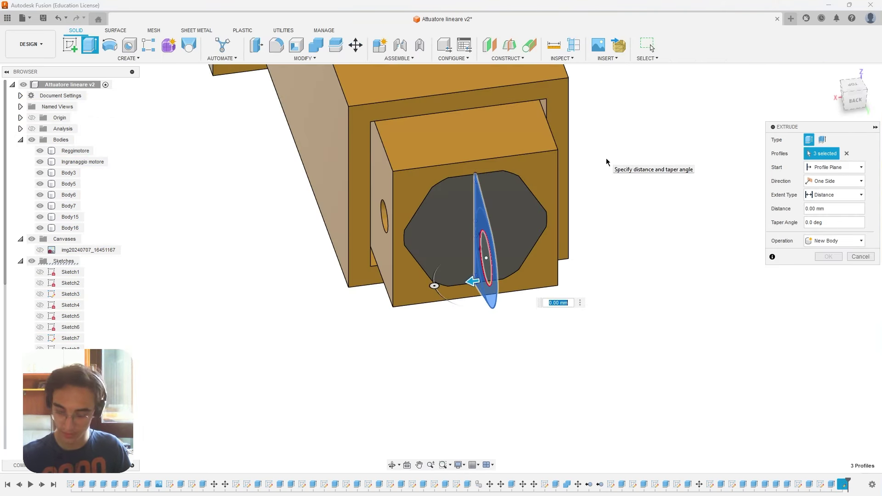
type("2.5")
left_click(834, 180)
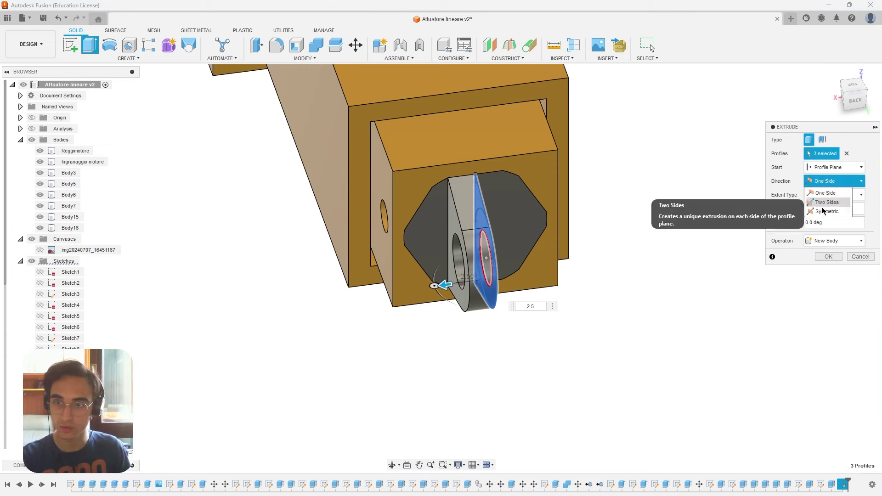
left_click(824, 212)
left_click(835, 273)
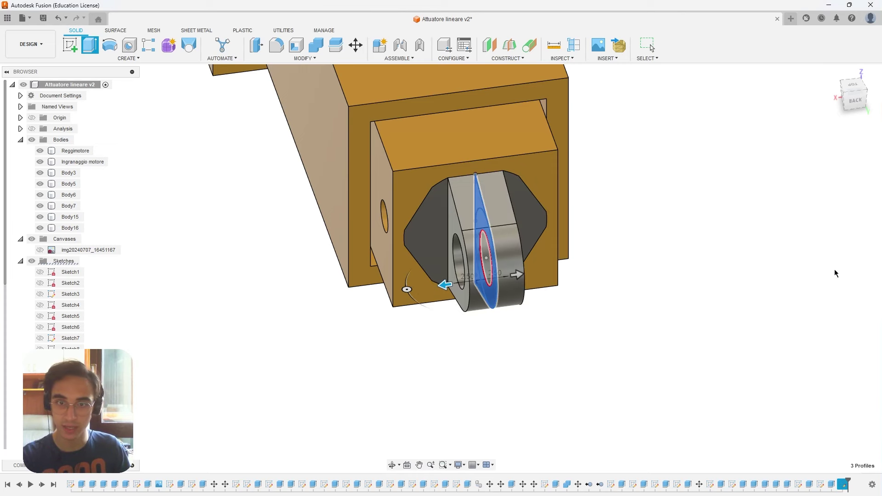
middle_click_drag(658, 285, 579, 368, "shift")
- Join Body16 and Body17 into one body with Combine, then hide Body7
left_click(637, 207)
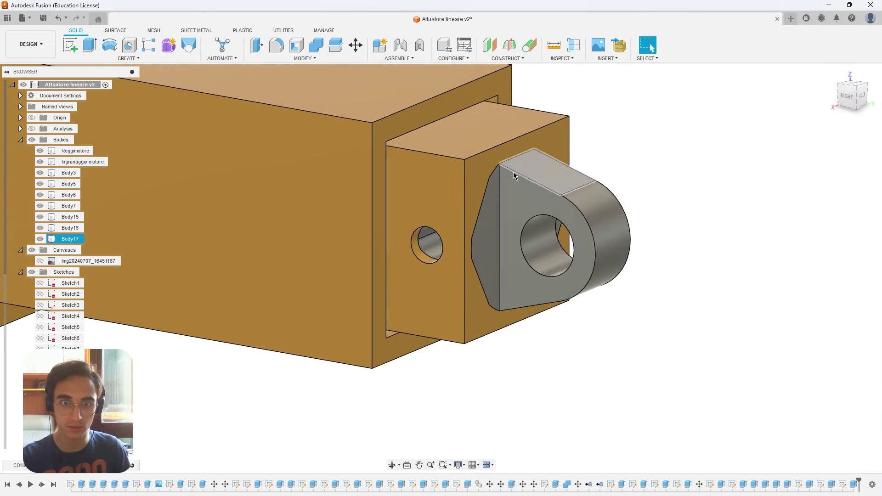
left_click(316, 45)
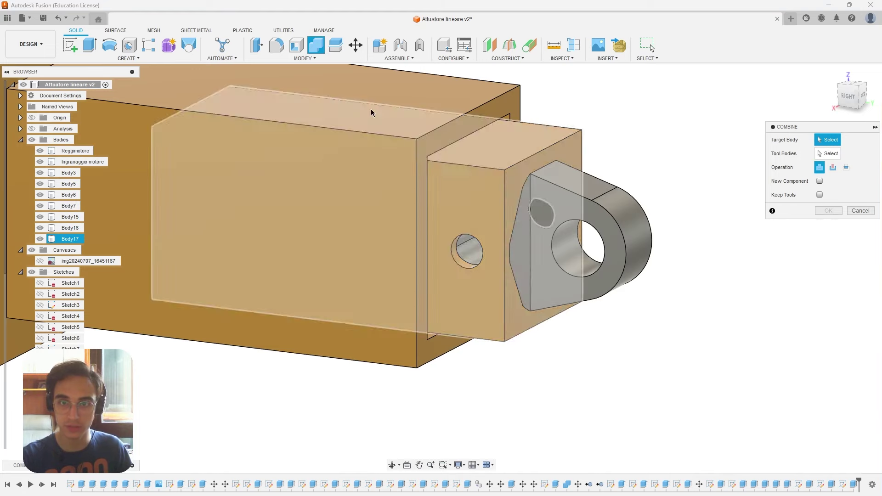
left_click(531, 219)
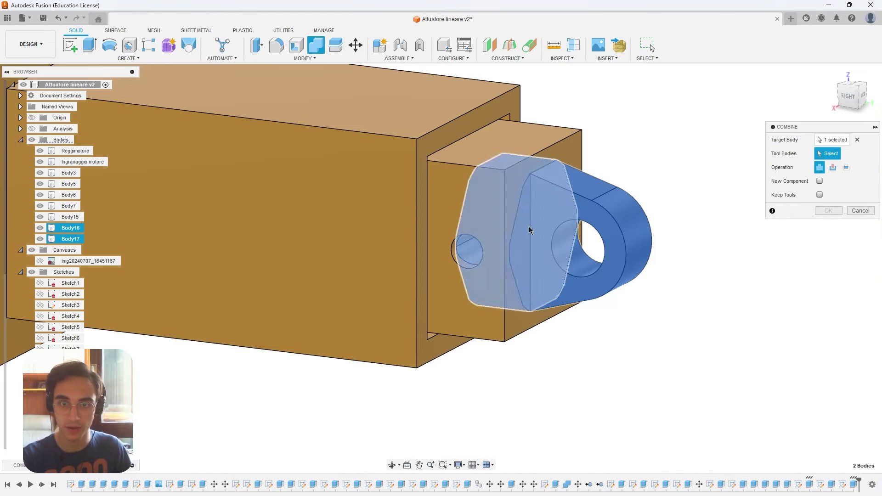
left_click(834, 211)
left_click(566, 218)
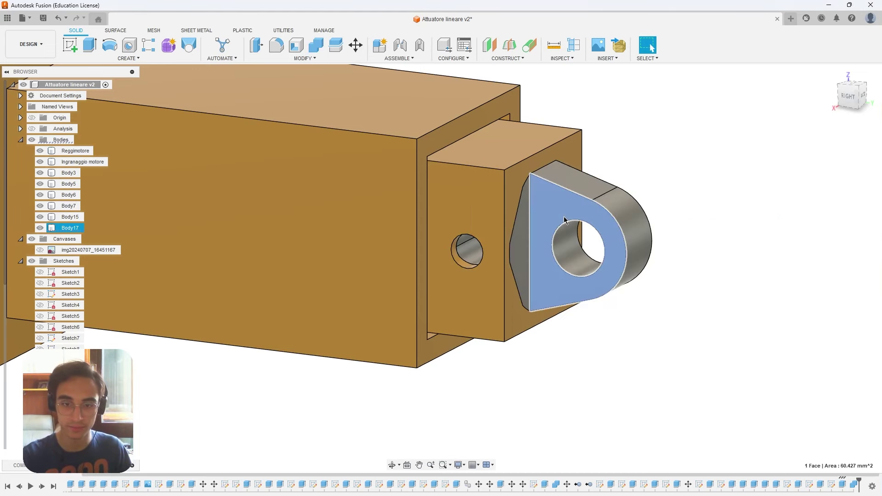
left_click(487, 219)
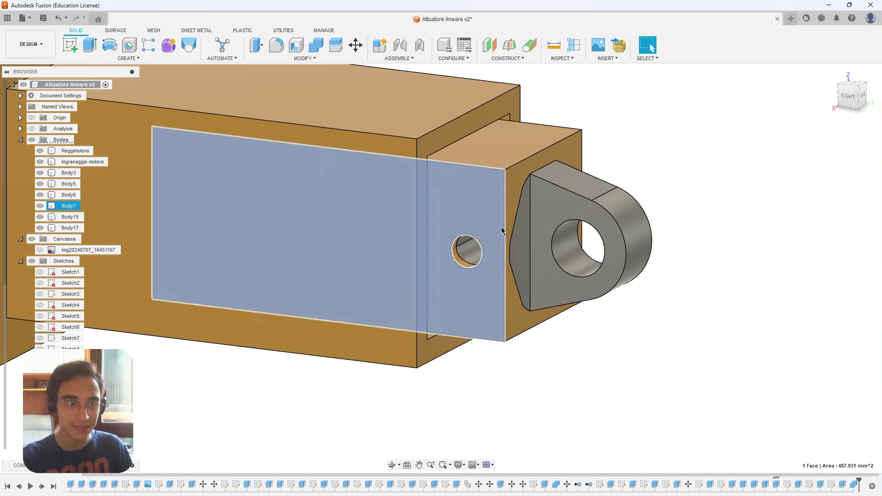
left_click(39, 206)
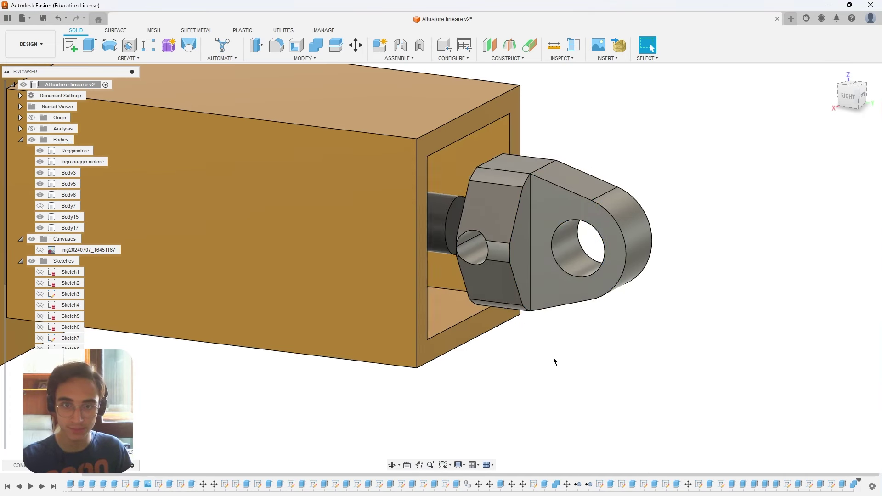
- Check the pin hole's radius from the side, then show Body7 again
mouse_move(552, 359)
middle_mouse_down("shift")
mouse_move(572, 360)
mouse_move(539, 266)
middle_mouse_up("shift")
scroll(539, 266, "up", 3)
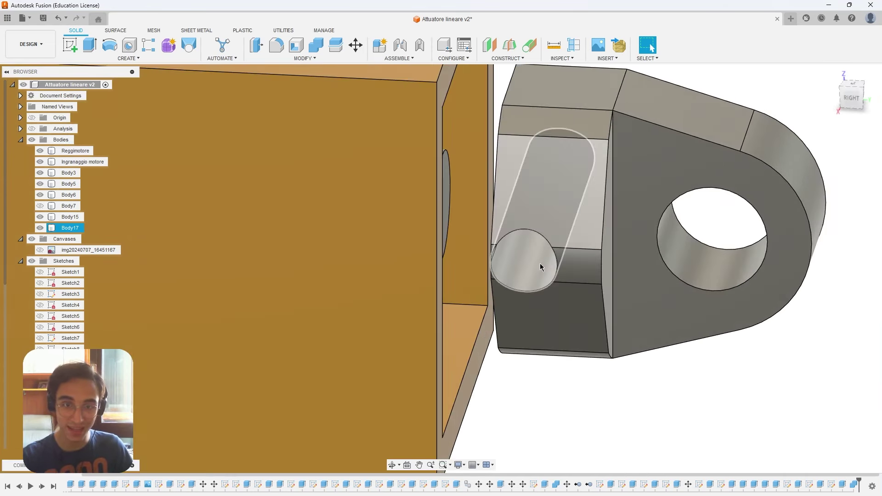
left_click(537, 267)
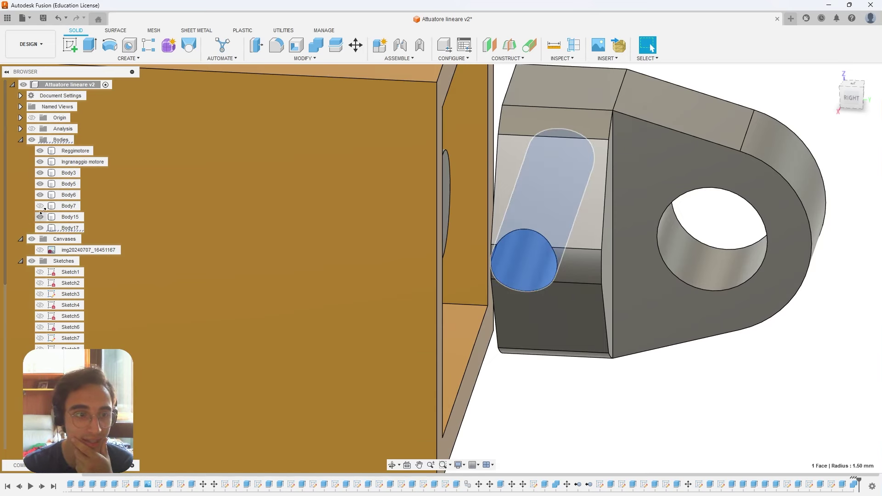
left_click(40, 206)
left_click(799, 412)
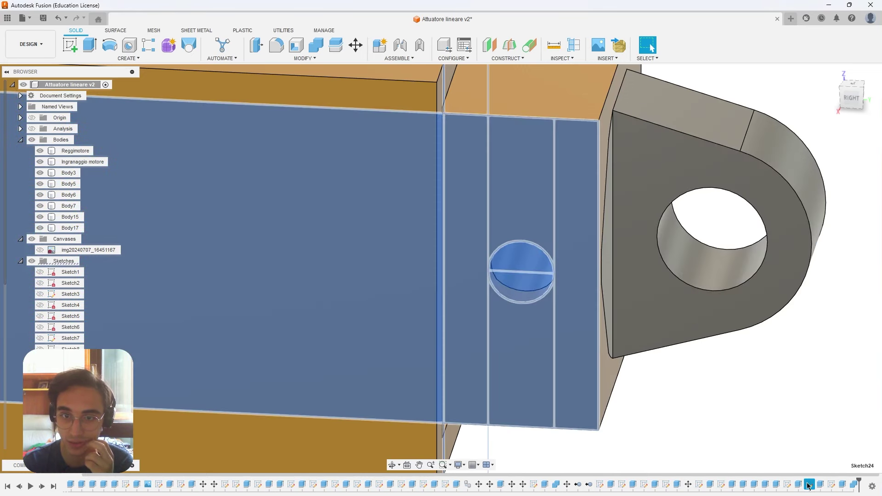
- In Sketch24, change the right offset to 1 mm and the circle dimension to 3 mm, then finish
right_click(808, 486)
left_click(818, 386)
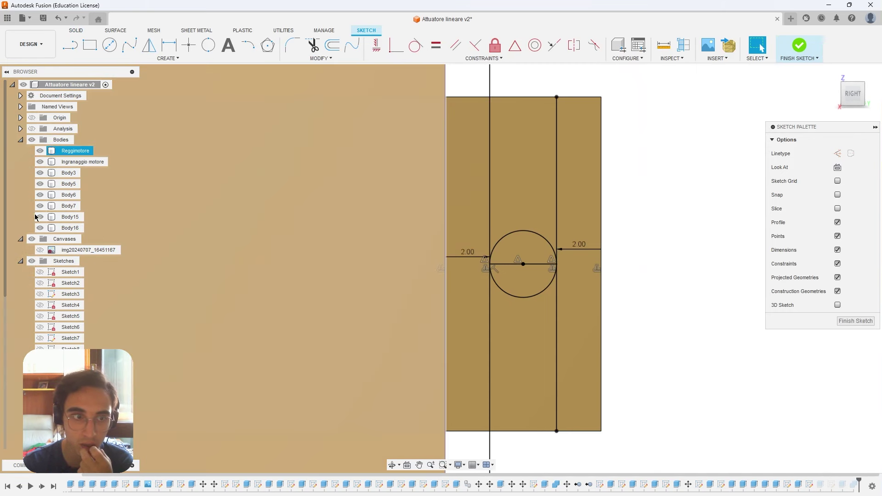
double_click(577, 246)
type("-1")
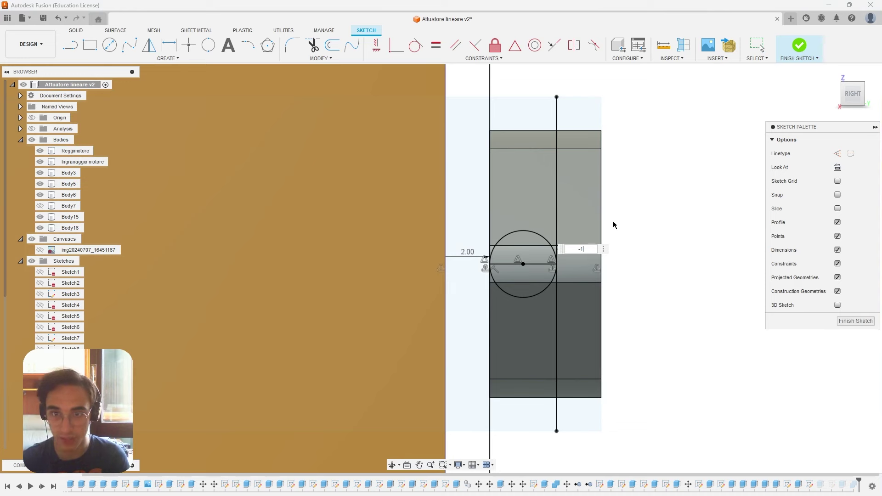
key("Return")
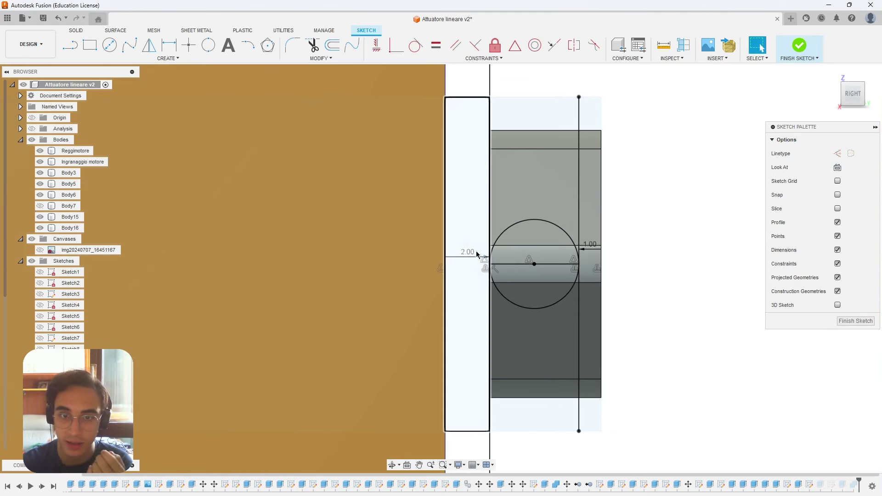
double_click(469, 253)
type("-3")
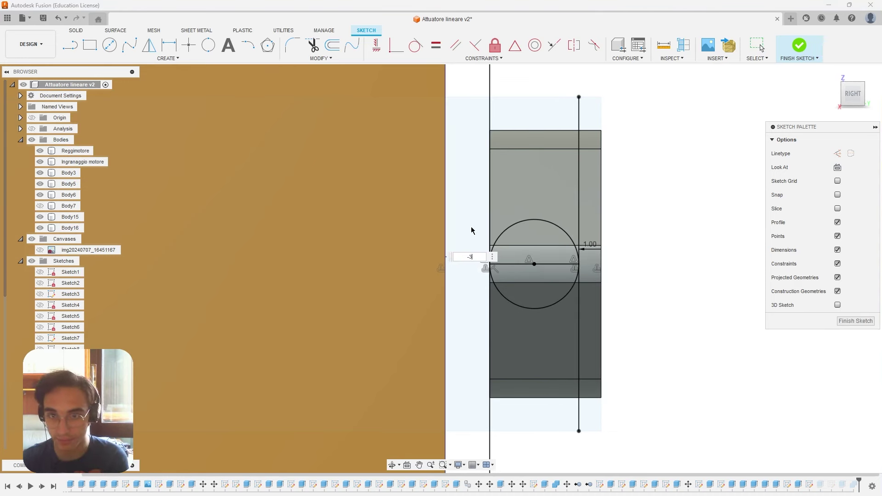
key("Return")
left_click(795, 47)
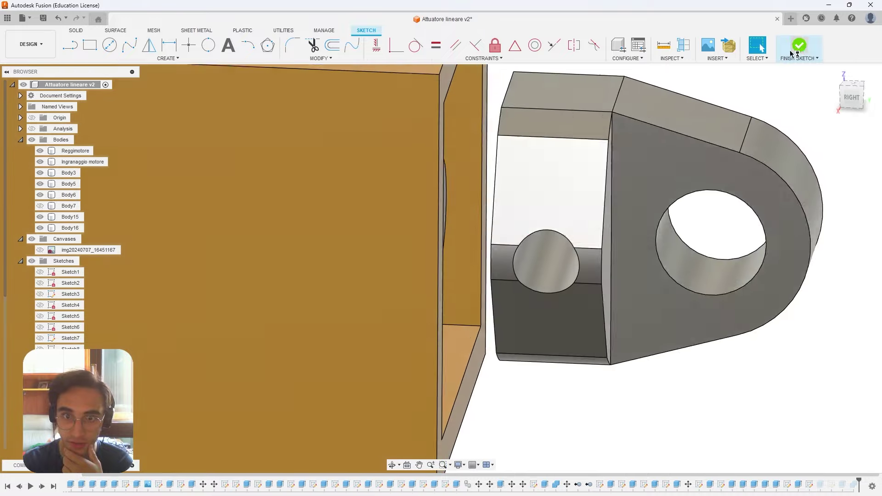
- Toggle the housing body's visibility in the browser so it shows again
scroll(711, 249, "down", 3)
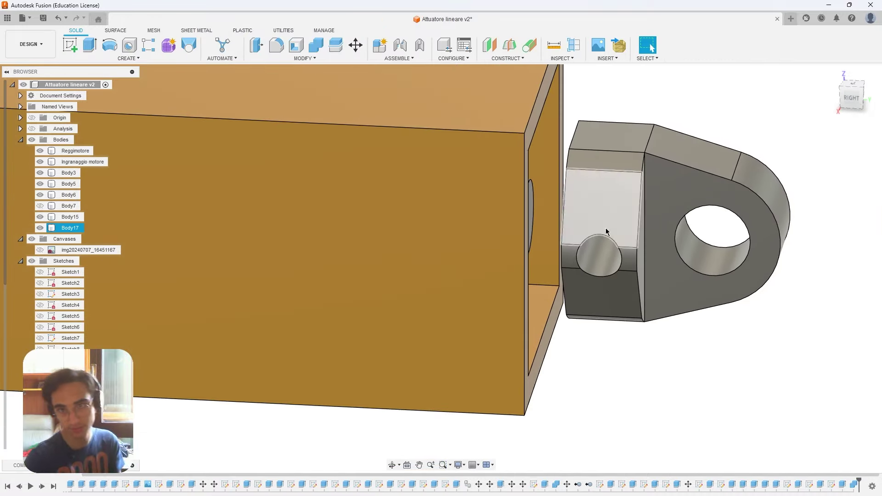
left_click(68, 206)
left_click(40, 206)
scroll(610, 210, "up", 3)
scroll(610, 210, "down", 3)
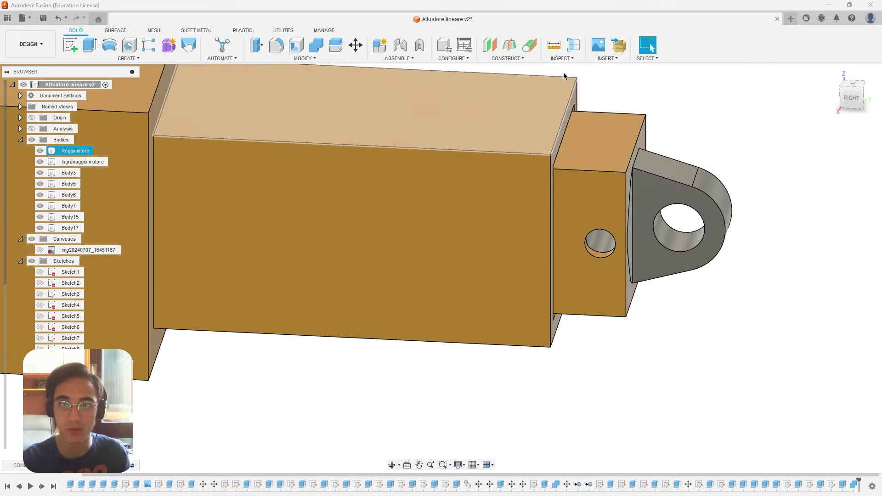
- Run a Section Analysis on the eye end face, slide the plane along, then orbit the model
left_click(574, 44)
scroll(586, 235, "down", 2)
mouse_move(586, 235)
middle_mouse_down("shift")
mouse_move(552, 266)
mouse_move(599, 329)
mouse_move(609, 273)
mouse_move(629, 343)
middle_mouse_up("shift")
left_click(551, 276)
scroll(551, 278, "up", 4)
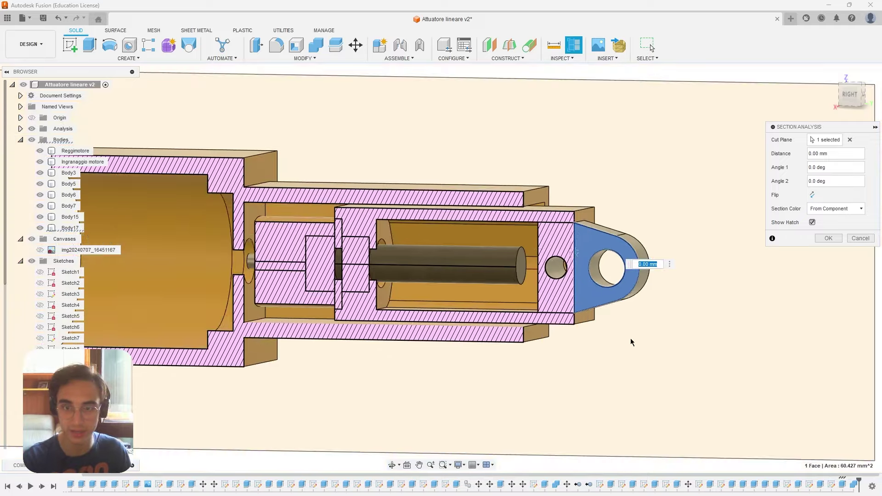
left_click_drag(564, 242, 513, 338)
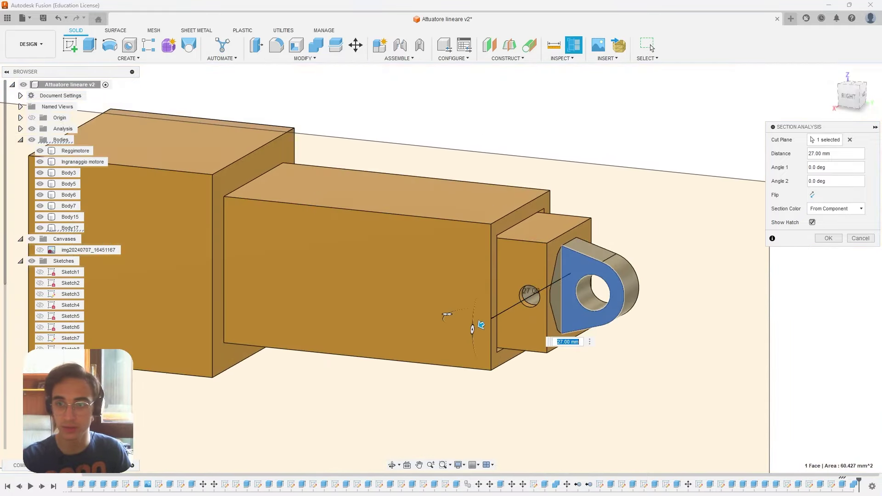
left_click(828, 238)
mouse_move(717, 212)
middle_mouse_down("shift")
mouse_move(637, 221)
mouse_move(649, 217)
mouse_move(630, 326)
mouse_move(665, 324)
mouse_move(644, 317)
middle_mouse_up("shift")
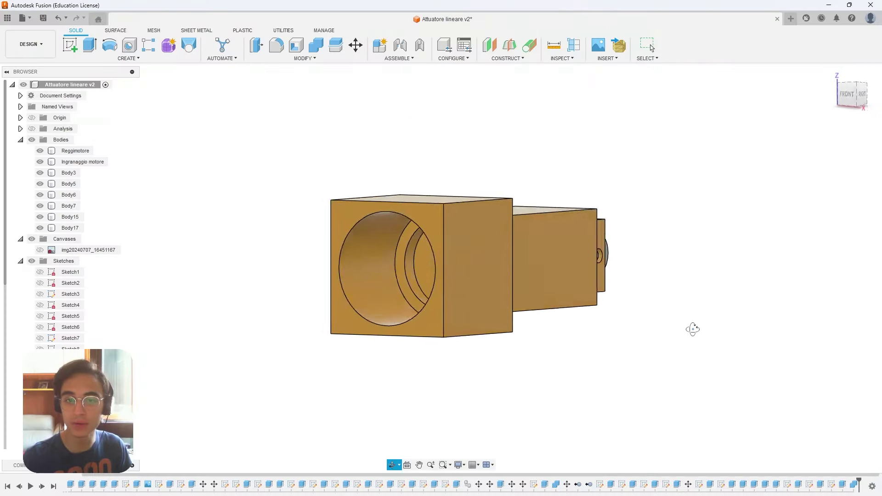
mouse_move(693, 329)
middle_mouse_down("shift")
mouse_move(724, 344)
mouse_move(683, 342)
mouse_move(744, 346)
mouse_move(587, 340)
middle_mouse_up("shift")
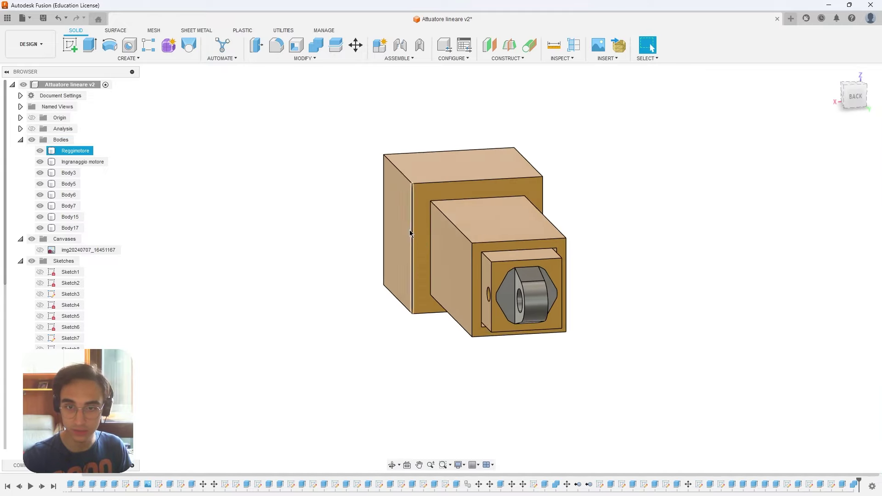
- Measure the 0.50 mm gap between the sliding box's top face and the housing edge
scroll(530, 263, "up", 2)
scroll(506, 264, "up", 3)
scroll(470, 266, "up", 3)
scroll(470, 266, "down", 3)
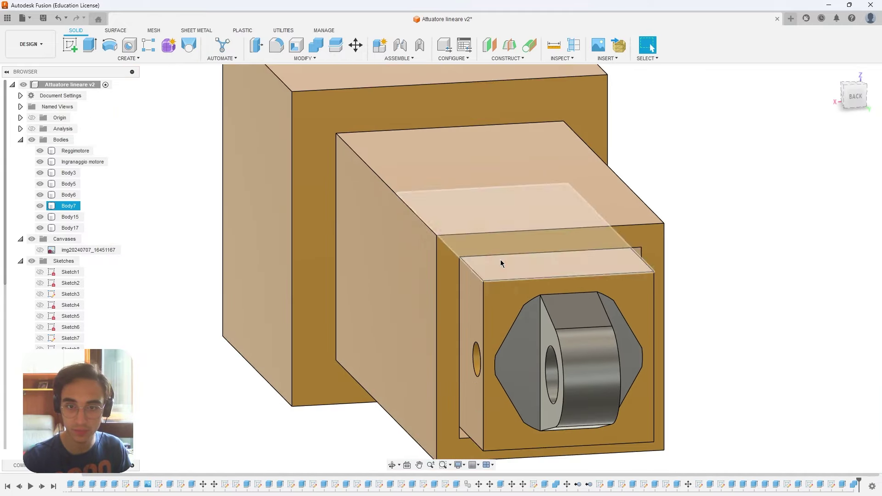
middle_click_drag(500, 260, 552, 223, "shift")
scroll(539, 209, "up", 3)
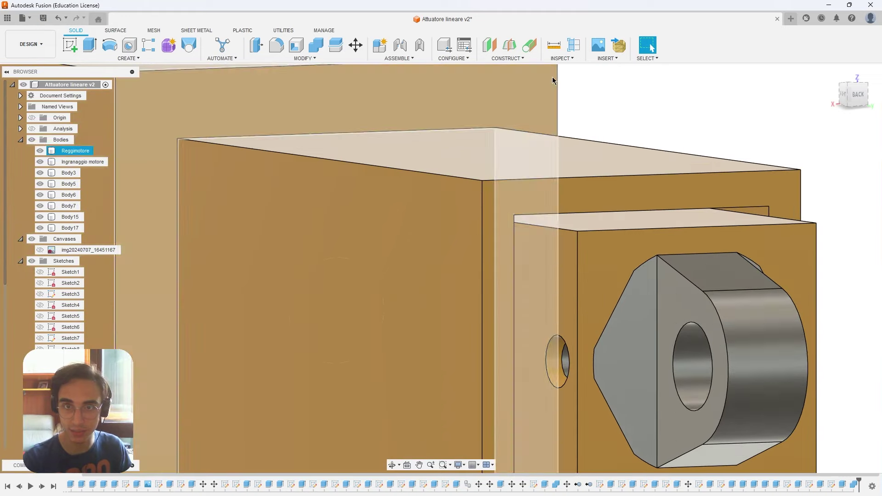
key("i")
left_click(554, 213)
left_click(643, 213)
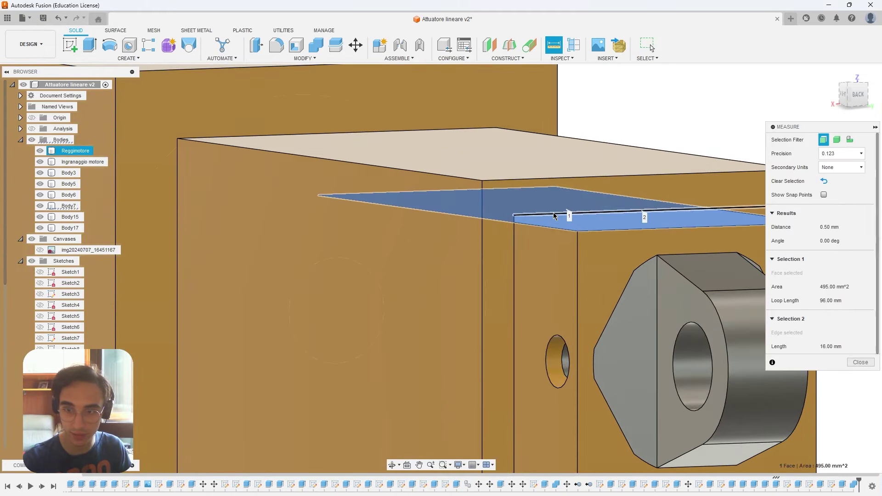
key("Escape")
- Hide the eye-end Body17 and zoom in to see the octagonal cavity in the sliding box
scroll(643, 267, "down", 5)
mouse_move(733, 307)
middle_mouse_down()
mouse_move(736, 268)
mouse_move(702, 255)
middle_mouse_up()
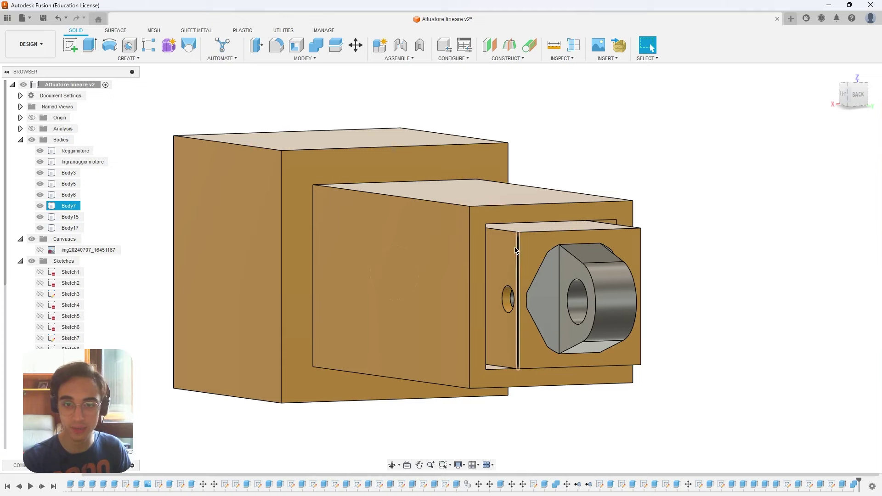
scroll(660, 225, "down", 3)
middle_click_drag(660, 224, 696, 242, "shift")
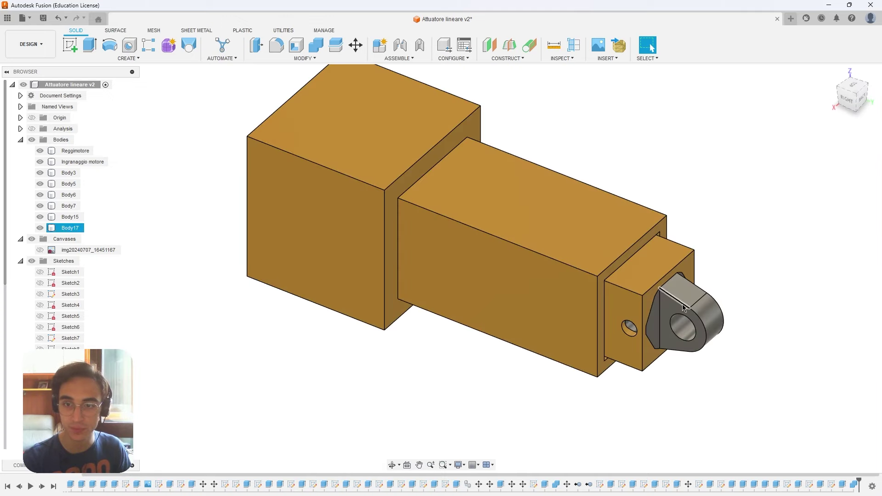
left_click(671, 266)
scroll(690, 253, "up", 5)
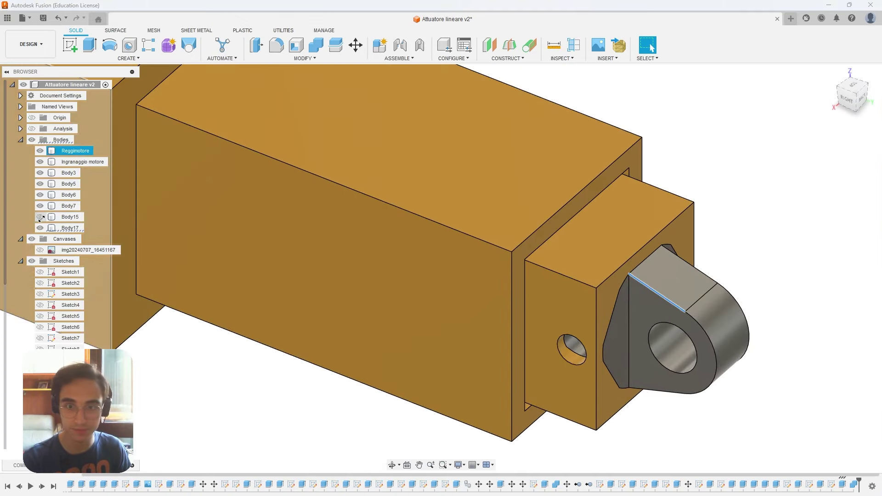
left_click(40, 228)
middle_click_drag(666, 239, 732, 255, "shift")
scroll(678, 256, "up", 1)
scroll(661, 254, "up", 3)
- Start an Offset Face and select several inner faces of the box opening
middle_click_drag(661, 255, 657, 263, "shift")
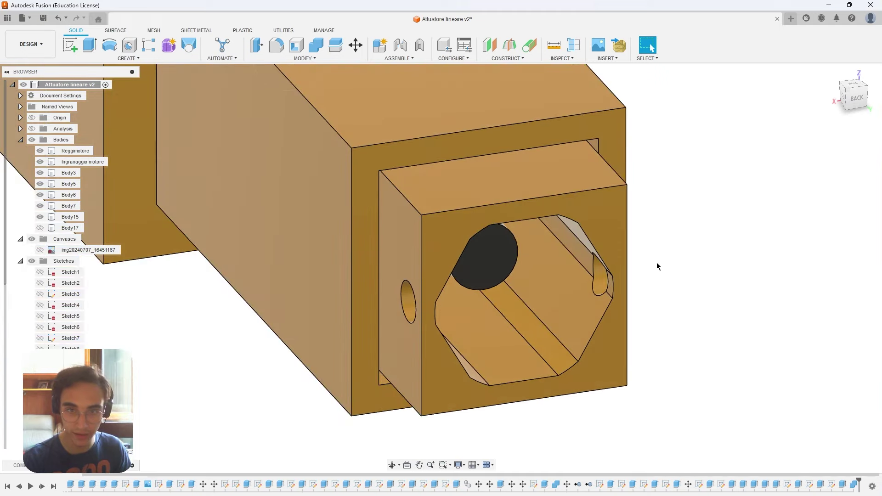
type("as")
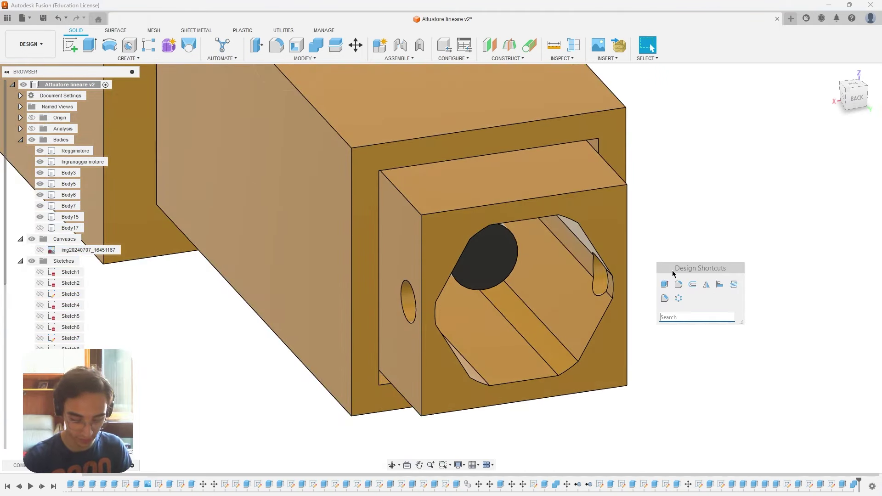
type("offse")
left_click(684, 346)
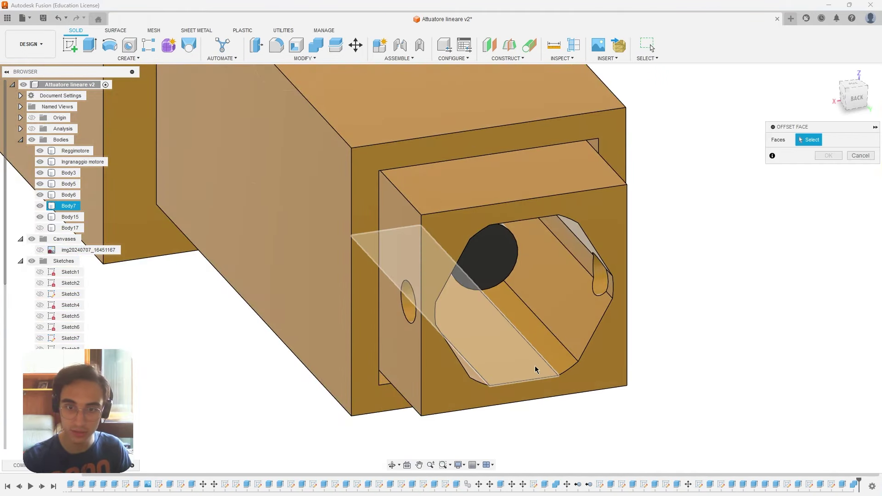
left_click(542, 365)
left_click(574, 275)
left_click(573, 253)
left_click(584, 218)
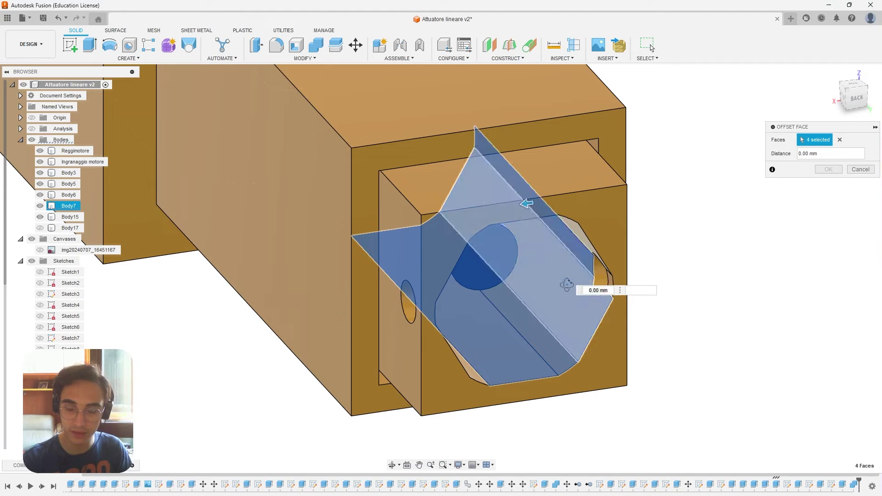
mouse_move(574, 229)
middle_mouse_down("shift")
mouse_move(505, 193)
mouse_move(234, 288)
middle_mouse_up("shift")
left_click(492, 185)
left_click(482, 198)
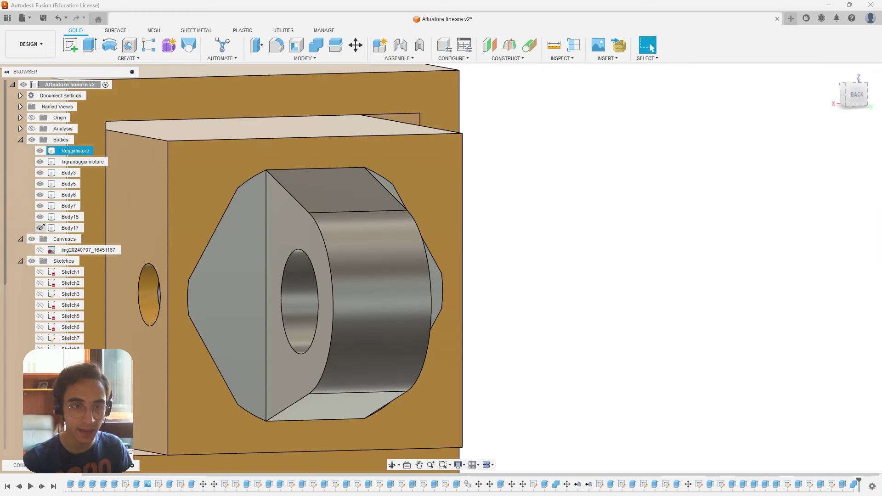
scroll(517, 261, "down", 5)
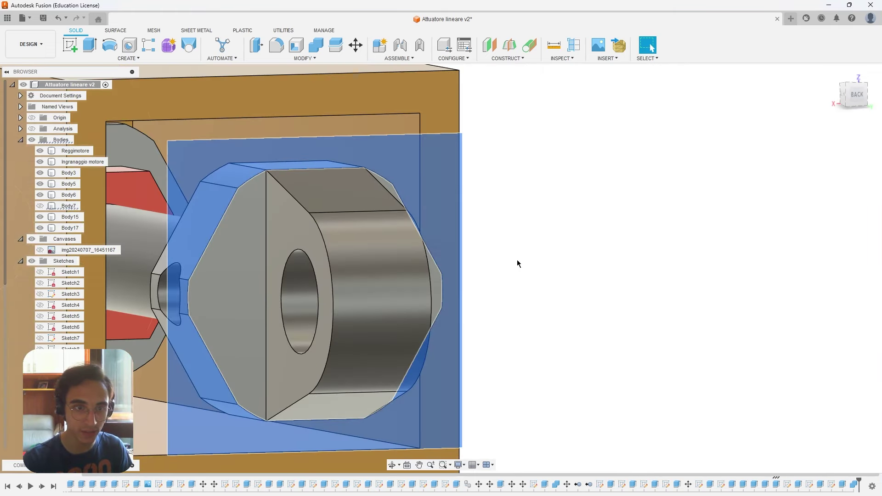
middle_click_drag(520, 272, 492, 289, "shift")
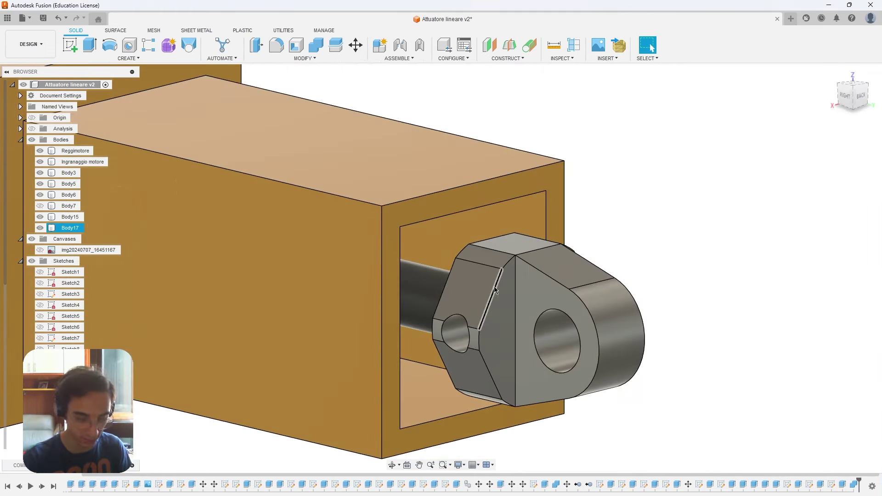
- Restart Offset Face and select the eye end's hexagonal faces around all sides for a -0.25 mm offset
type("offse")
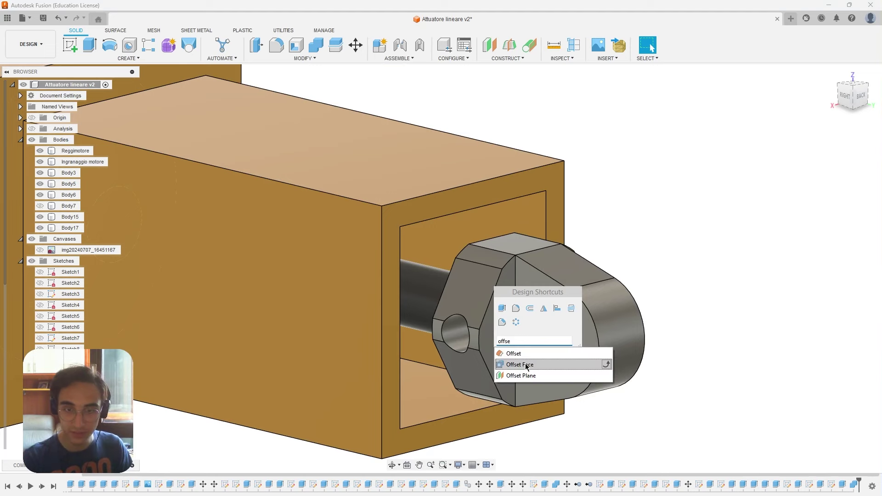
left_click(520, 365)
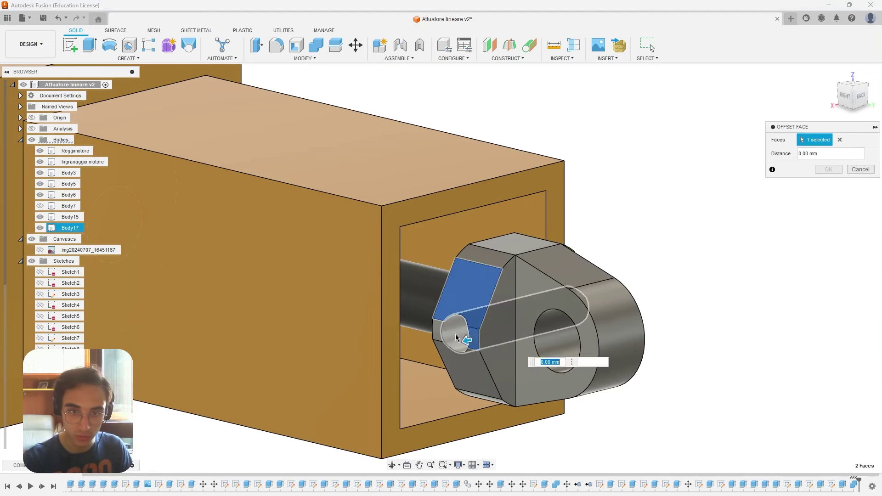
mouse_move(471, 382)
middle_mouse_down("shift")
mouse_move(473, 390)
mouse_move(492, 263)
middle_mouse_up("shift")
left_click(522, 389)
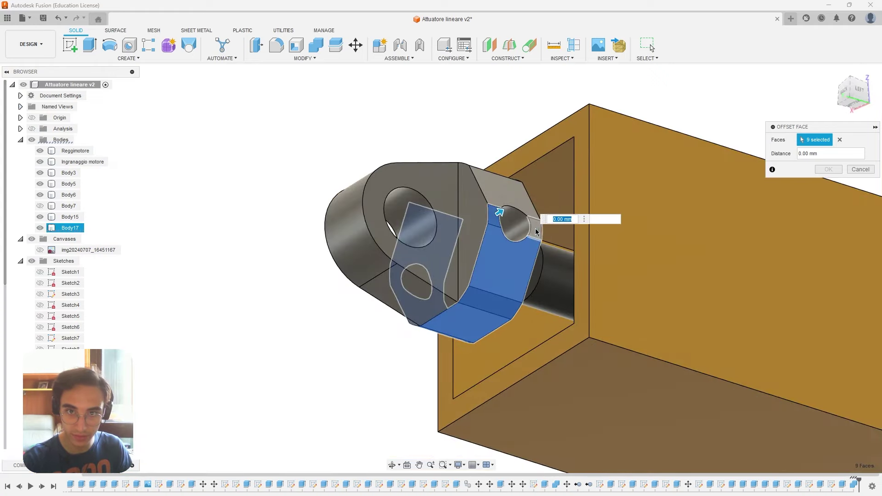
left_click(520, 211)
middle_click_drag(521, 211, 487, 250, "shift")
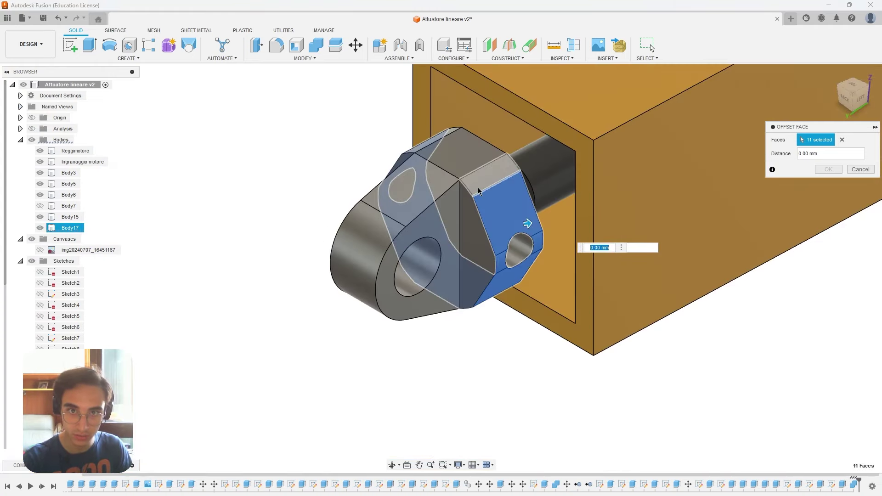
left_click(454, 166)
middle_click_drag(454, 167, 425, 193, "shift")
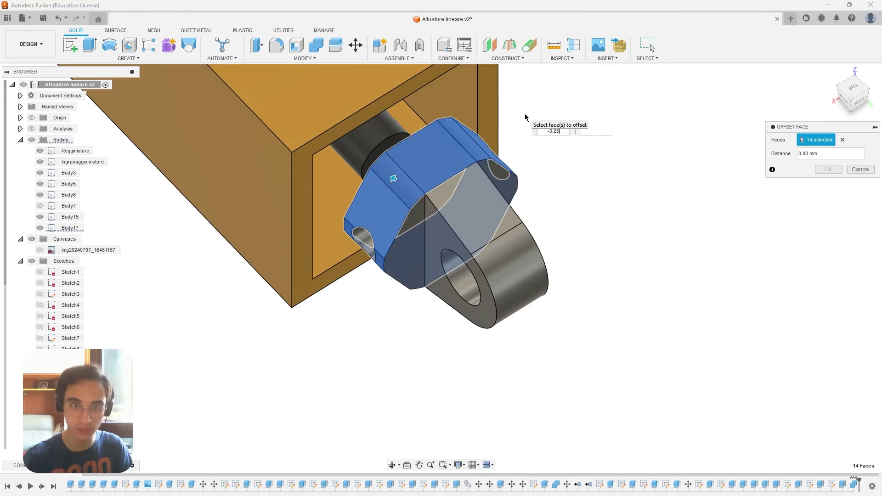
scroll(539, 204, "down", 1)
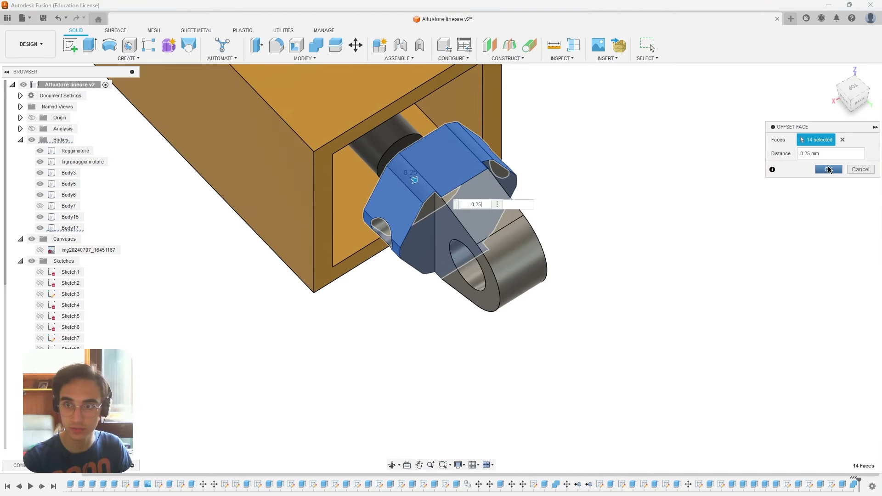
left_click(40, 206)
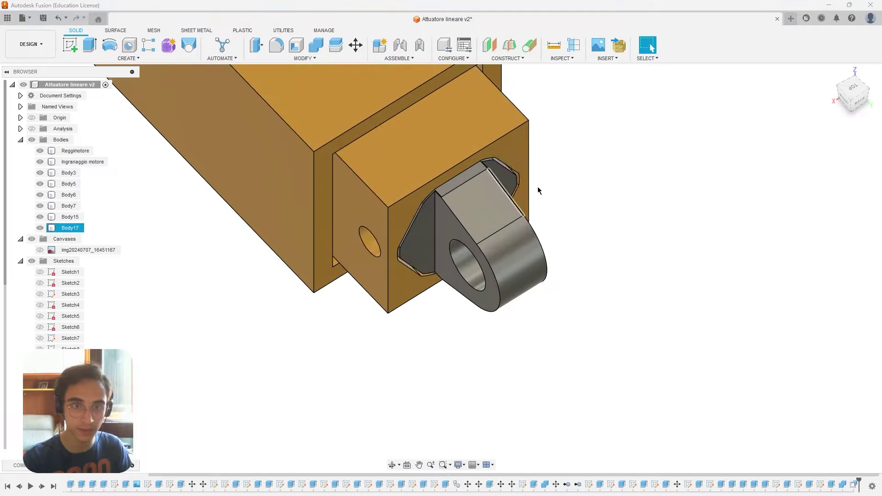
mouse_move(563, 182)
middle_mouse_down("shift")
mouse_move(462, 199)
mouse_move(493, 221)
middle_mouse_up("shift")
scroll(468, 177, "up", 5)
scroll(469, 177, "down", 3)
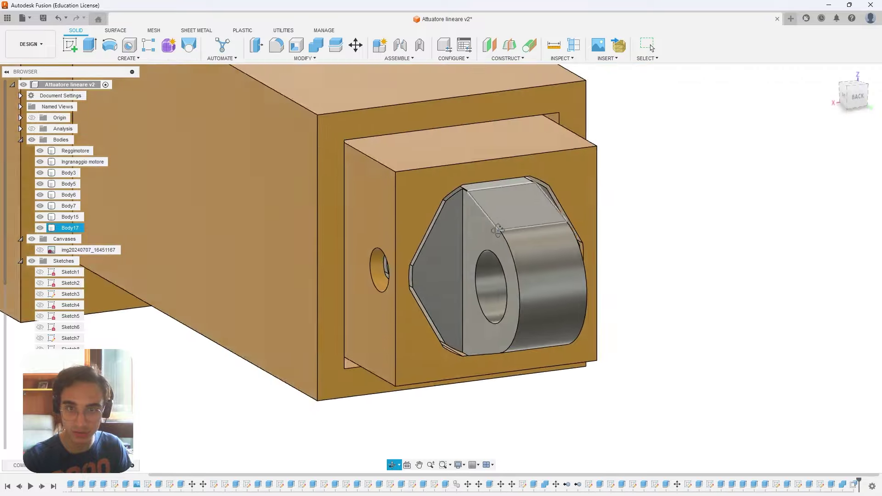
scroll(494, 221, "down", 2)
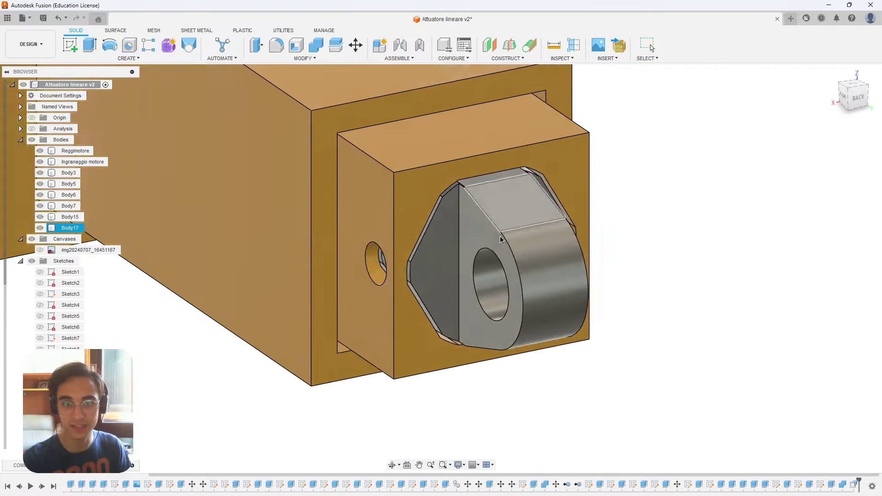
middle_click_drag(493, 221, 500, 237, "shift")
scroll(500, 236, "down", 2)
scroll(456, 197, "down", 2)
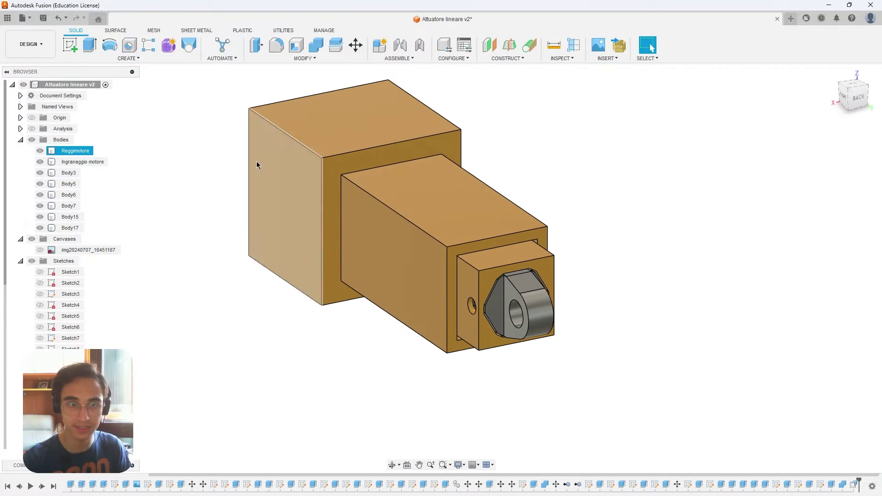
left_click(73, 150)
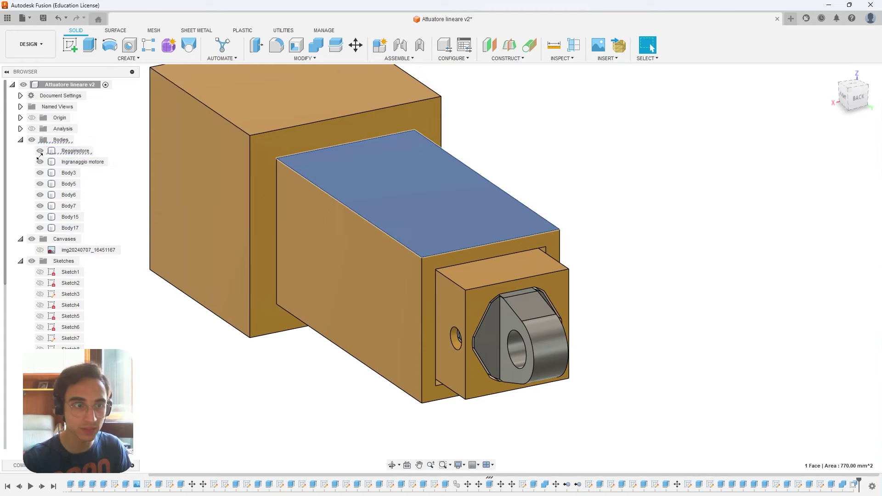
left_click(40, 151)
left_click(69, 206)
mouse_move(506, 223)
middle_mouse_down("shift")
mouse_move(457, 221)
mouse_move(464, 134)
mouse_move(450, 142)
mouse_move(456, 161)
middle_mouse_up("shift")
left_click(40, 151)
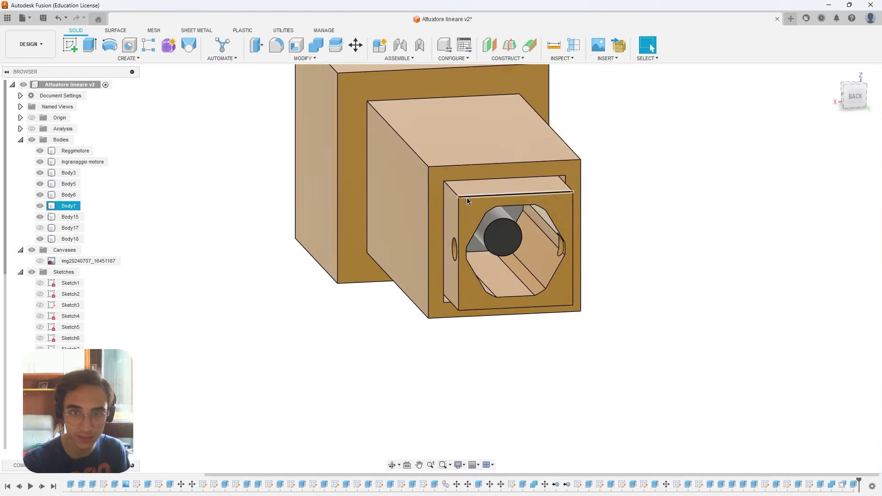
left_click(40, 151)
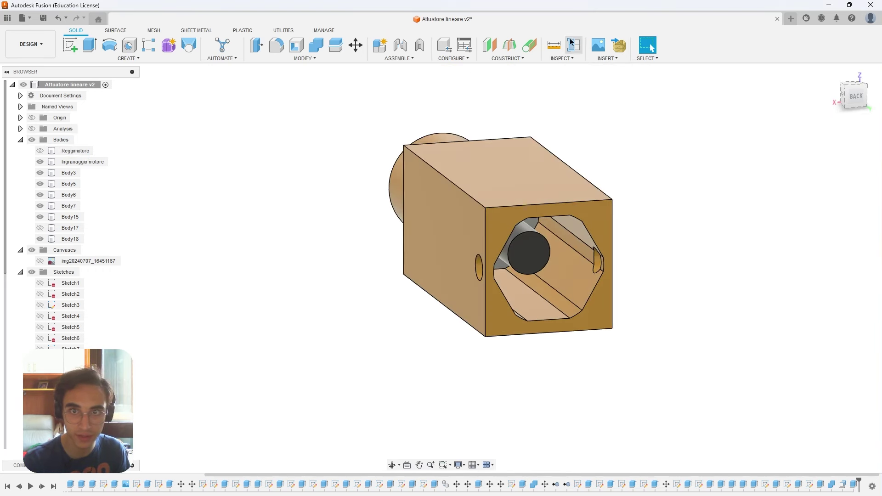
left_click(533, 175)
mouse_move(533, 174)
middle_mouse_down("shift")
mouse_move(529, 166)
mouse_move(531, 174)
mouse_move(582, 158)
middle_mouse_up("shift")
scroll(483, 208, "up", 1)
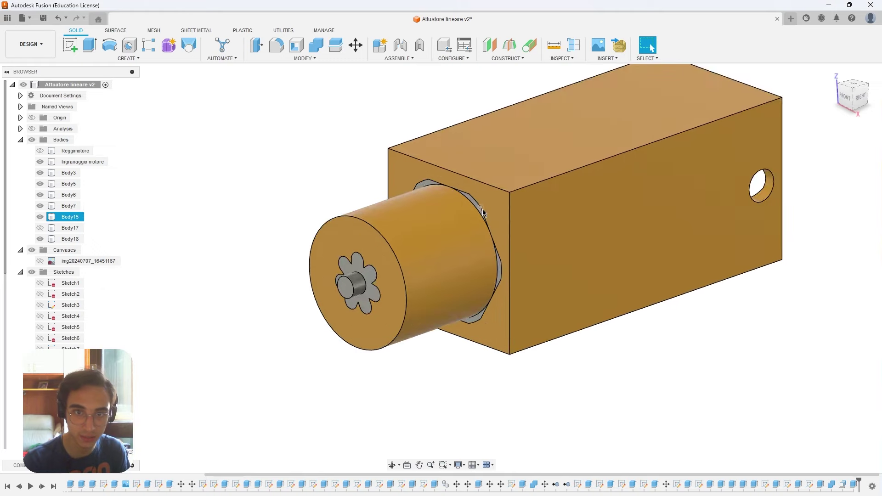
scroll(497, 202, "up", 3)
scroll(497, 200, "down", 3)
scroll(498, 201, "down", 2)
left_click(40, 151)
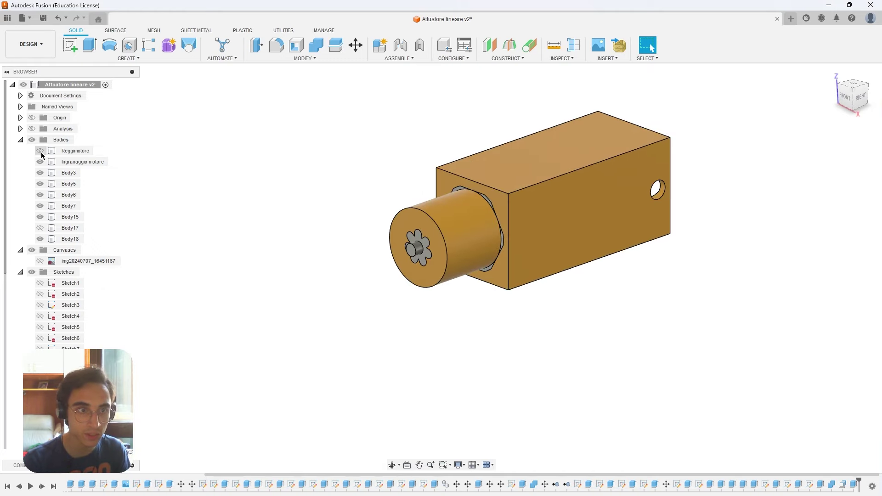
left_click(75, 151)
middle_click_drag(276, 193, 385, 190, "shift")
key("Escape")
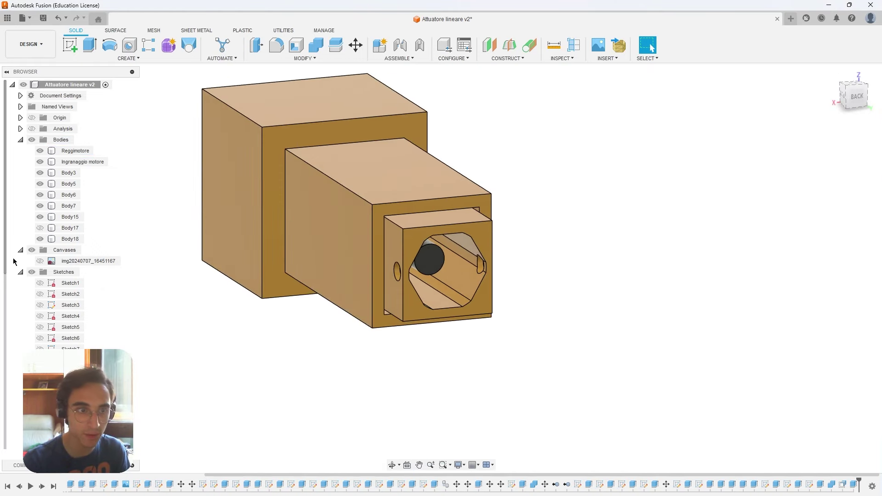
left_click(40, 228)
left_click(70, 228)
scroll(444, 269, "up", 2)
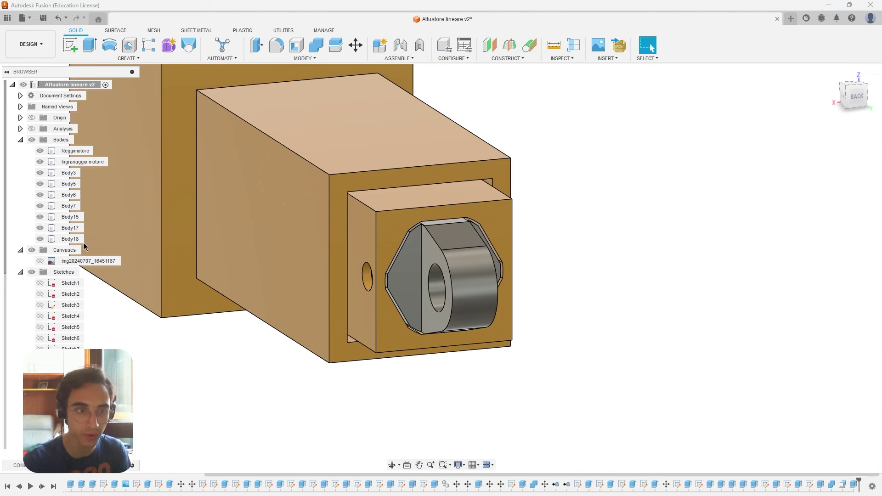
left_click(70, 239)
left_click(75, 228, "ctrl")
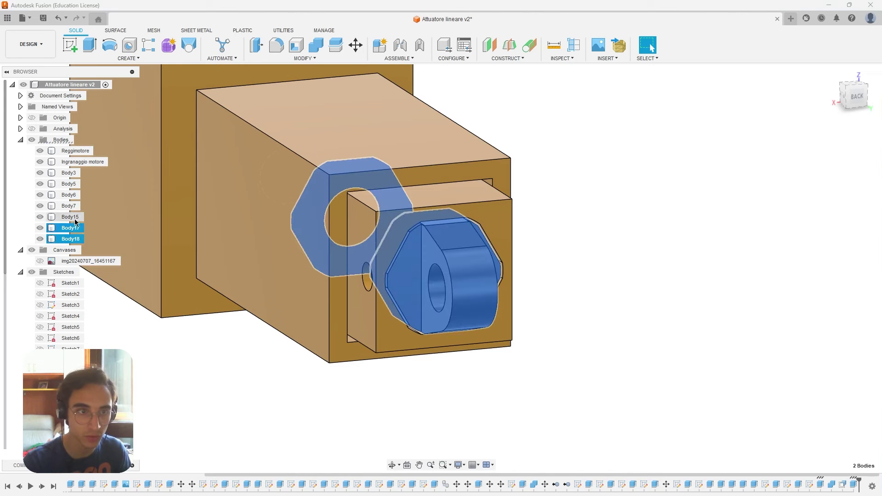
- Move Body6, Body7, Body15, Body17 and Body18 13 mm outward along Y
left_click(70, 196, "shift")
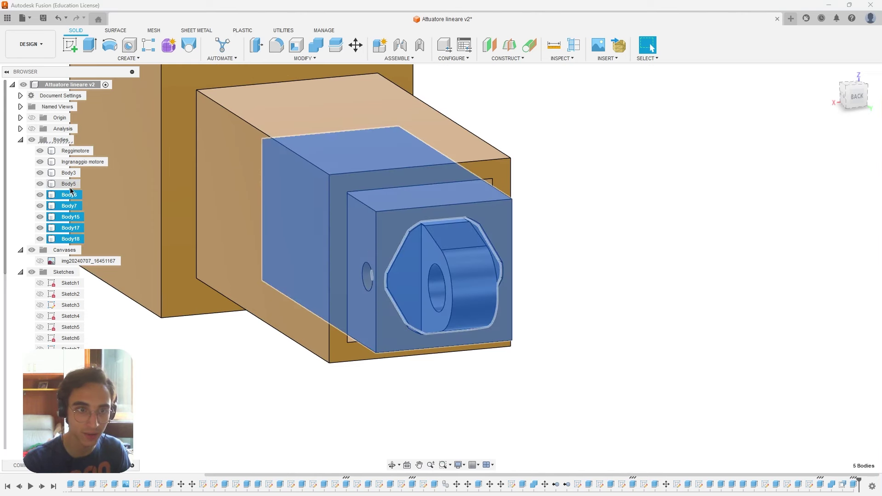
key("m")
scroll(507, 335, "down", 2)
left_click_drag(506, 335, 527, 354, "shift")
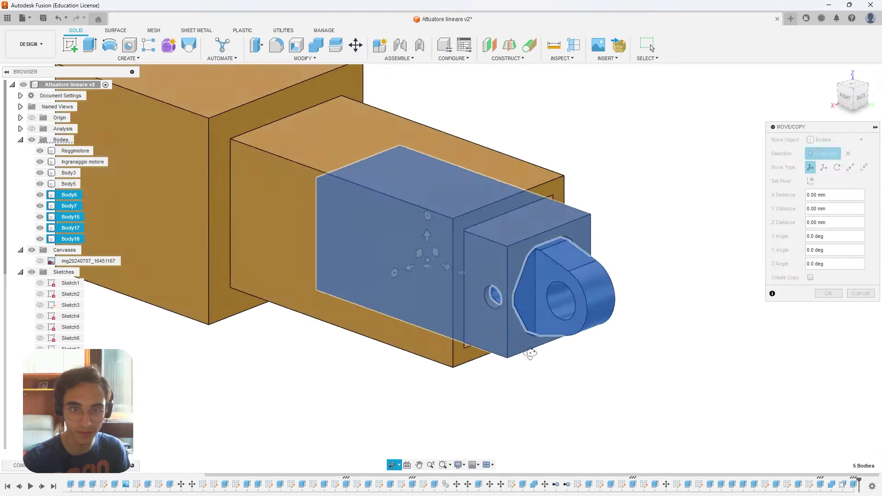
scroll(373, 212, "up", 2)
left_click_drag(444, 254, 538, 270)
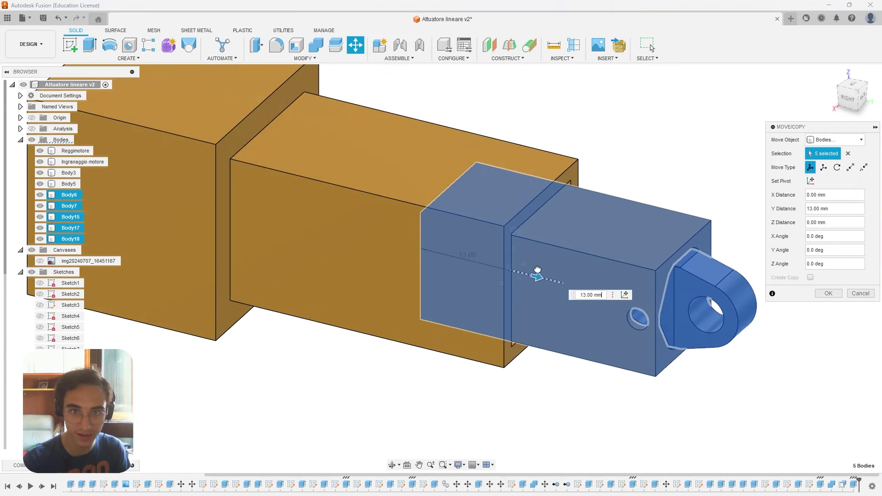
key("Return")
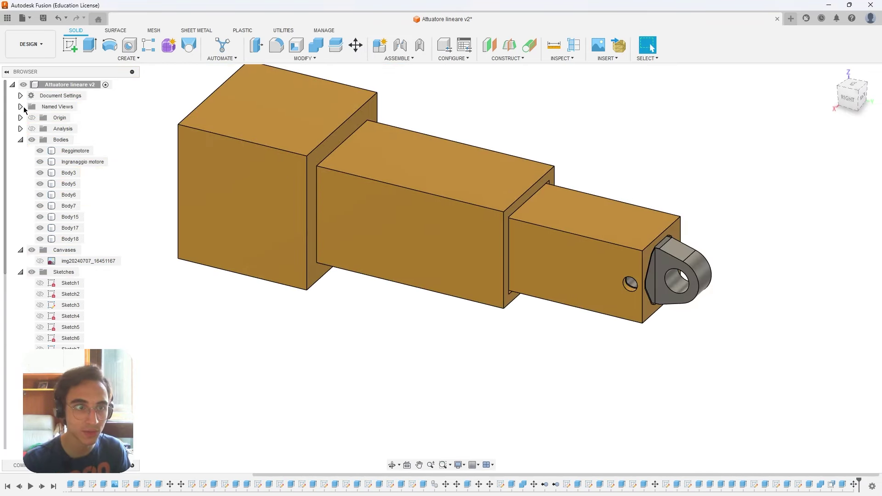
- Start a section analysis using the sliding box face as the cut plane
left_click(31, 129)
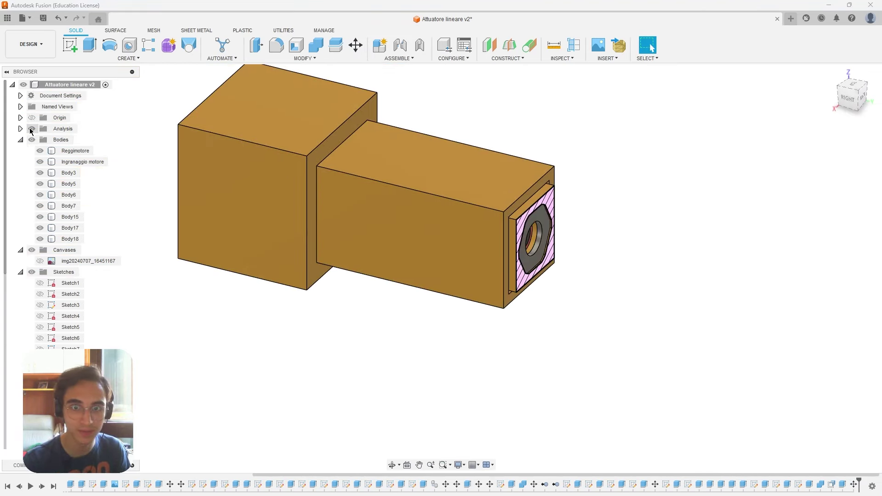
left_click(574, 45)
left_click(285, 191)
- Offset the section plane to -4.00 mm, confirm it, and orbit to inspect the cut
left_click_drag(267, 202, 291, 193)
key("Return")
mouse_move(292, 190)
middle_mouse_down("shift")
mouse_move(445, 308)
mouse_move(472, 305)
mouse_move(507, 319)
mouse_move(533, 307)
middle_mouse_up("shift")
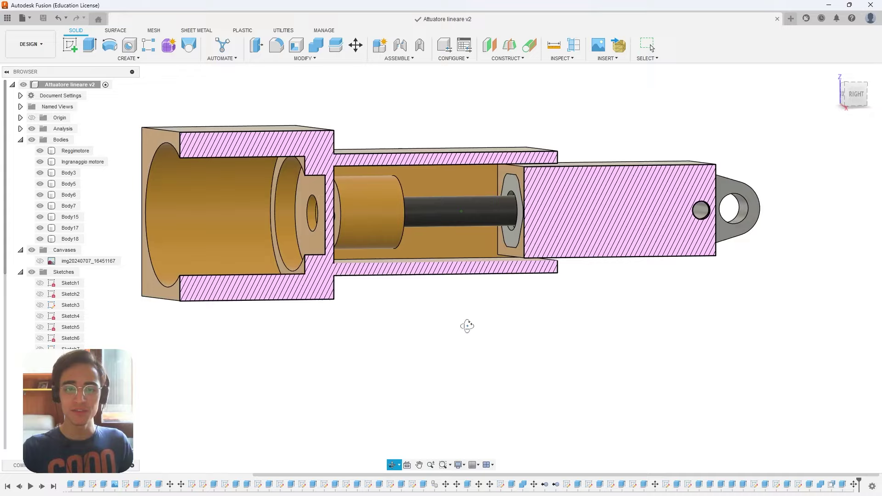
middle_click_drag(467, 327, 489, 341, "shift")
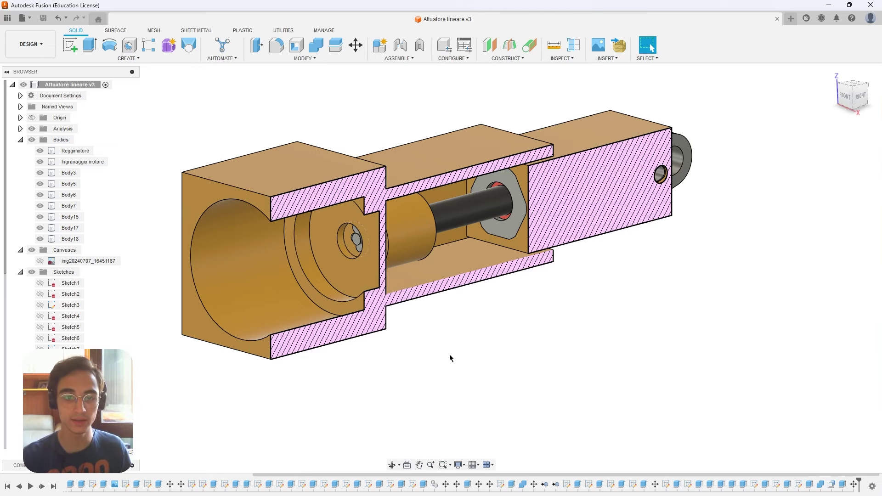
- Extrude the housing end face 38.50 mm up to the inner face as a Join
middle_click_drag(477, 351, 431, 346, "shift")
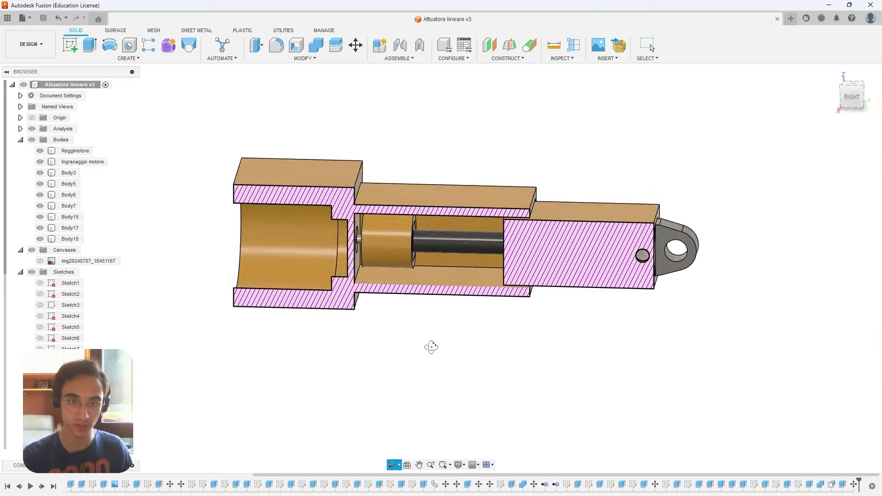
left_click(384, 164)
key("e")
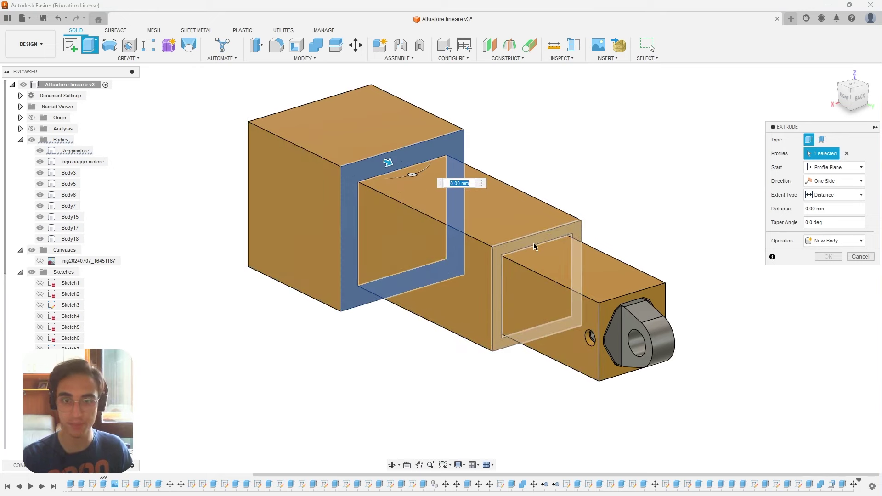
left_click(520, 248)
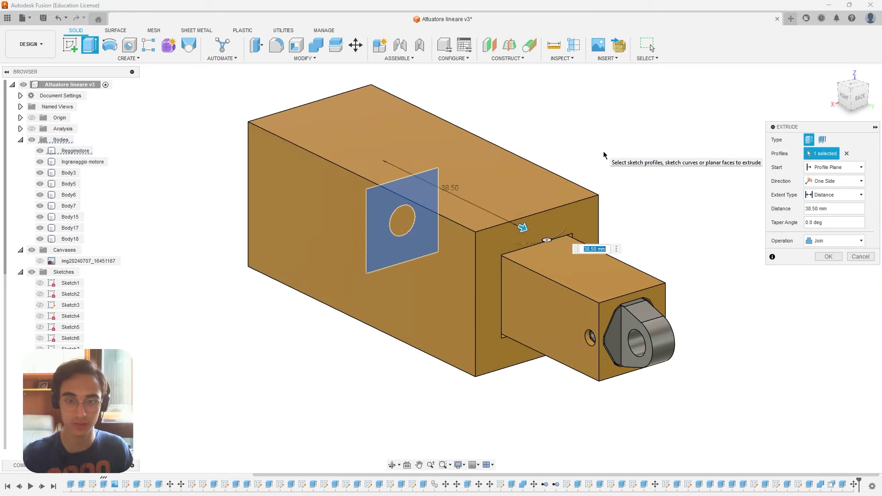
key("Return")
mouse_move(578, 129)
middle_mouse_down("shift")
mouse_move(658, 169)
mouse_move(430, 198)
middle_mouse_up("shift")
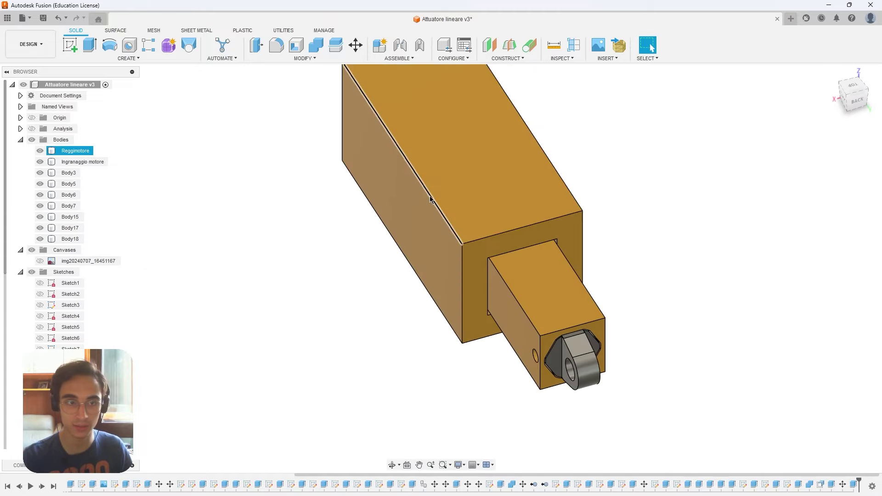
- Hide Reggimotore and lower the sliding box body's opacity
left_click(39, 151)
middle_click_drag(712, 245, 522, 131, "shift")
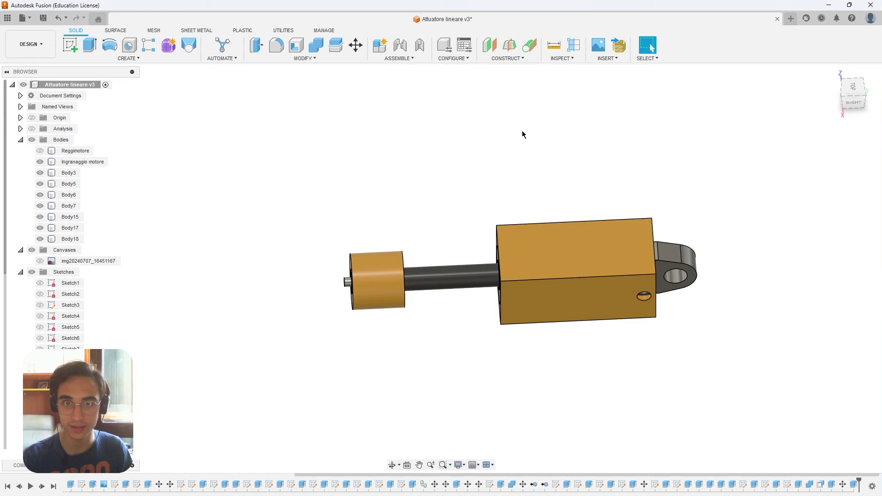
left_click(74, 153)
left_click(153, 216)
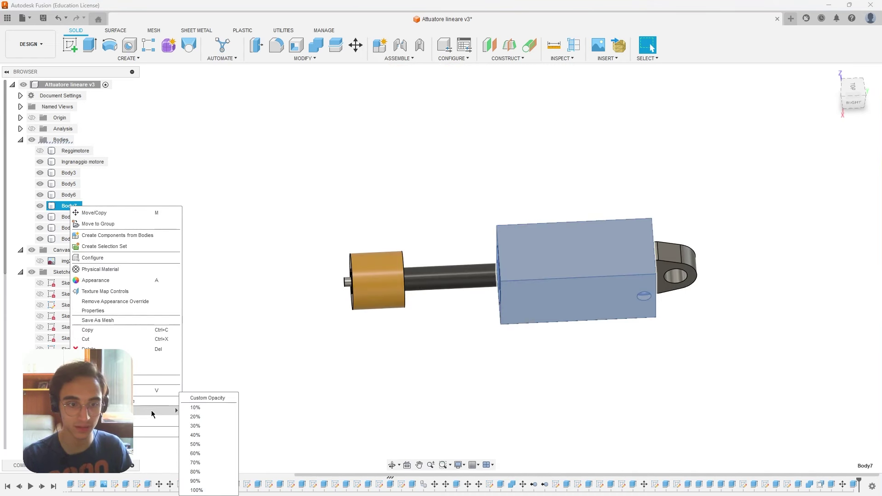
left_click(203, 444)
- Zoom in to a close side view of the actuator and select the Body18 disc
mouse_move(532, 407)
middle_mouse_down("shift")
mouse_move(591, 183)
mouse_move(495, 231)
mouse_move(509, 203)
middle_mouse_up("shift")
scroll(496, 239, "up", 3)
scroll(487, 269, "up", 2)
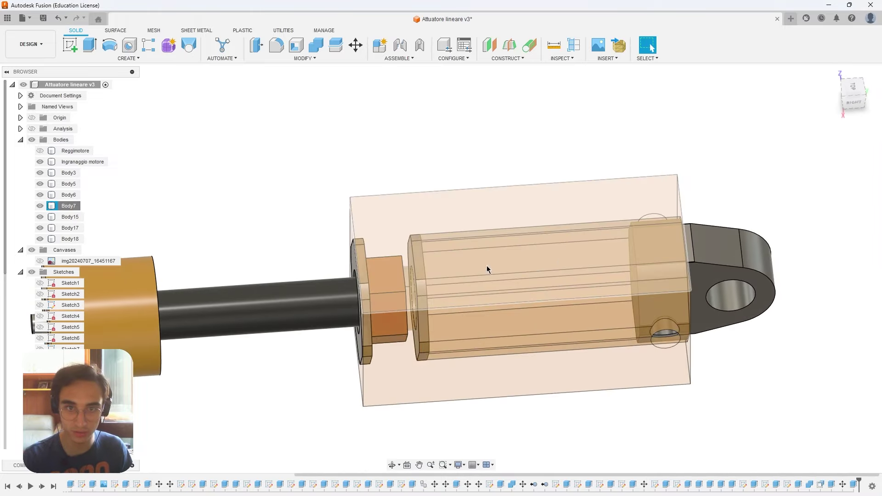
mouse_move(504, 284)
middle_mouse_down("shift")
mouse_move(456, 247)
mouse_move(420, 249)
mouse_move(449, 249)
mouse_move(434, 262)
middle_mouse_up("shift")
key("Escape")
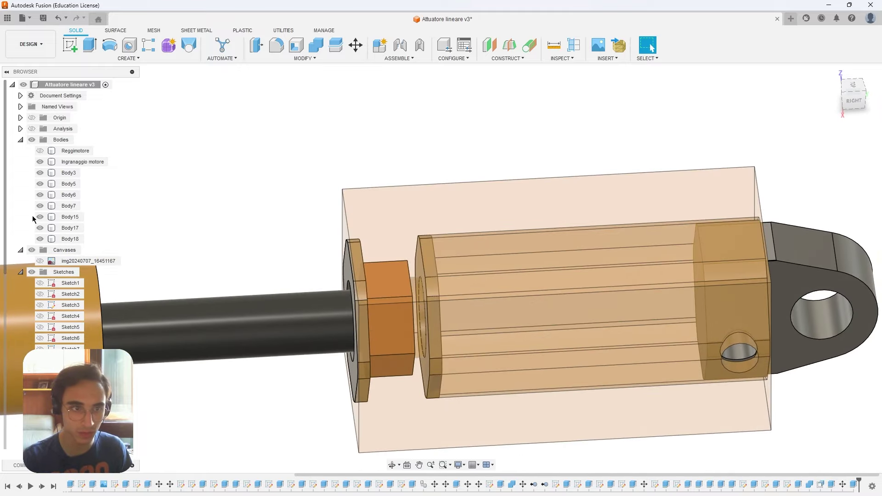
left_click(65, 241)
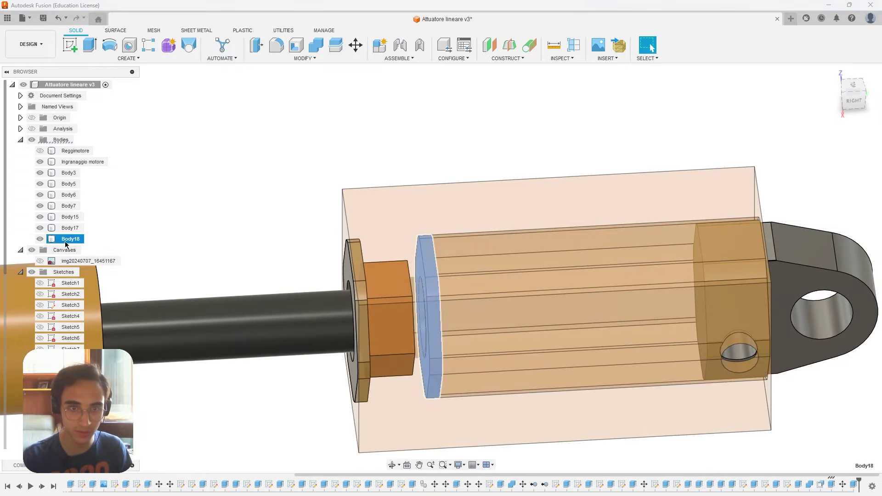
- Move the Body18 disc back 1 mm along Y
key("m")
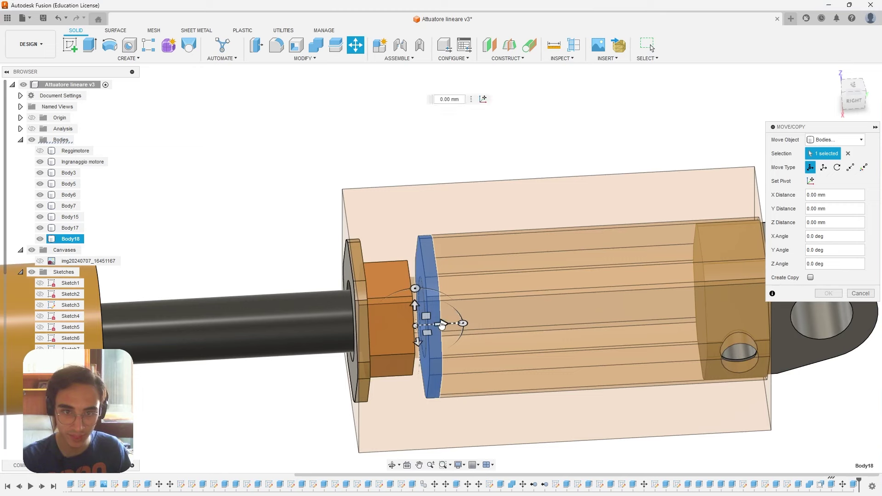
scroll(438, 324, "up", 3)
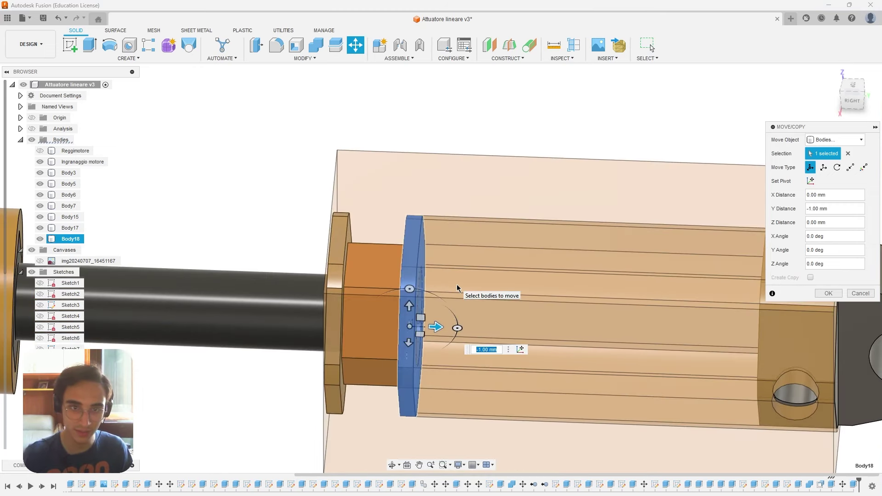
key("Return")
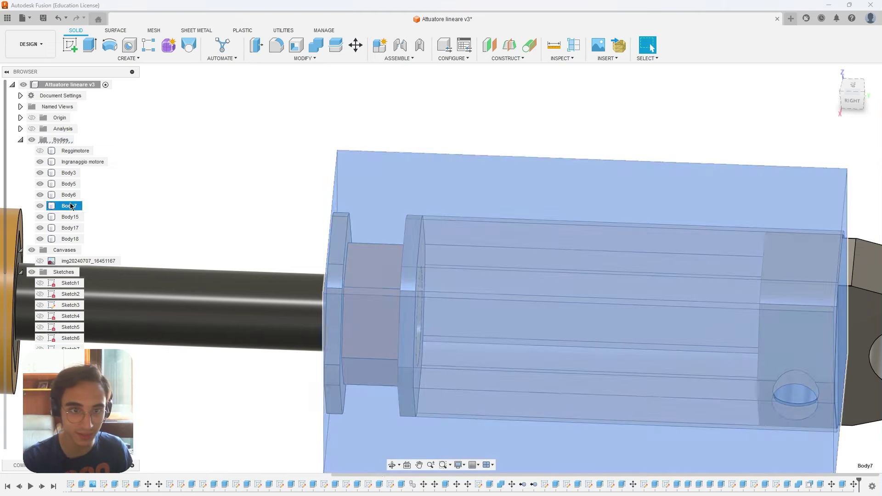
- Extrude a 1 mm cut at the Body15 flange disc and show the clevis body again
left_click(66, 218)
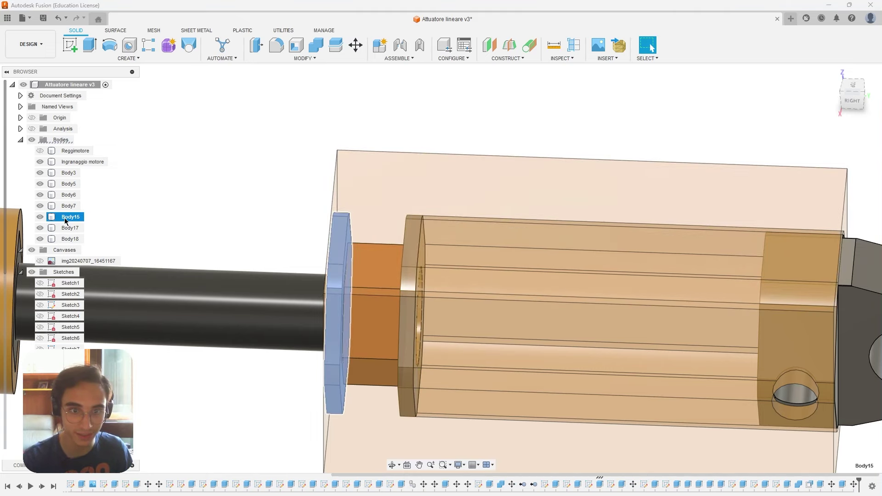
key("F6")
key("e")
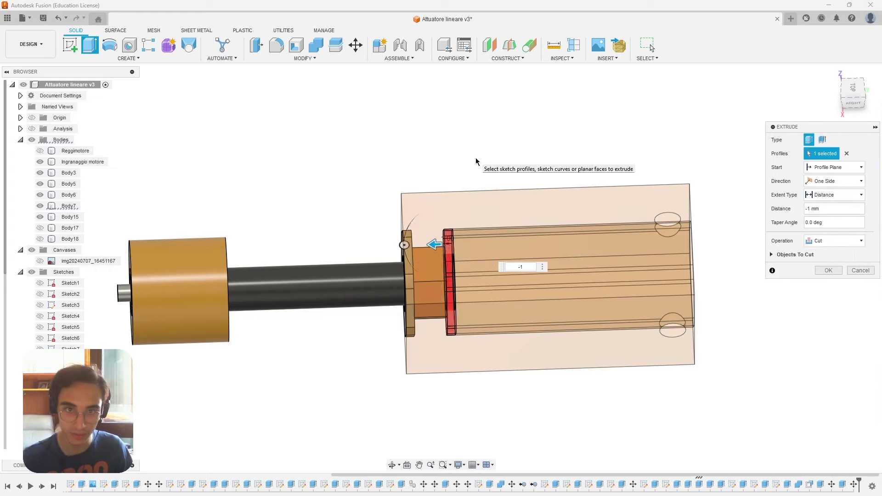
key("Escape")
left_click(40, 239)
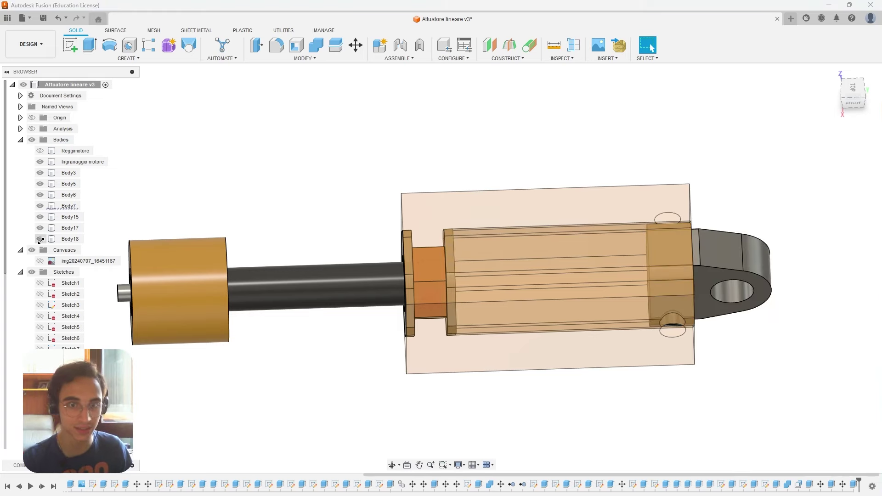
middle_click_drag(472, 178, 433, 157, "shift")
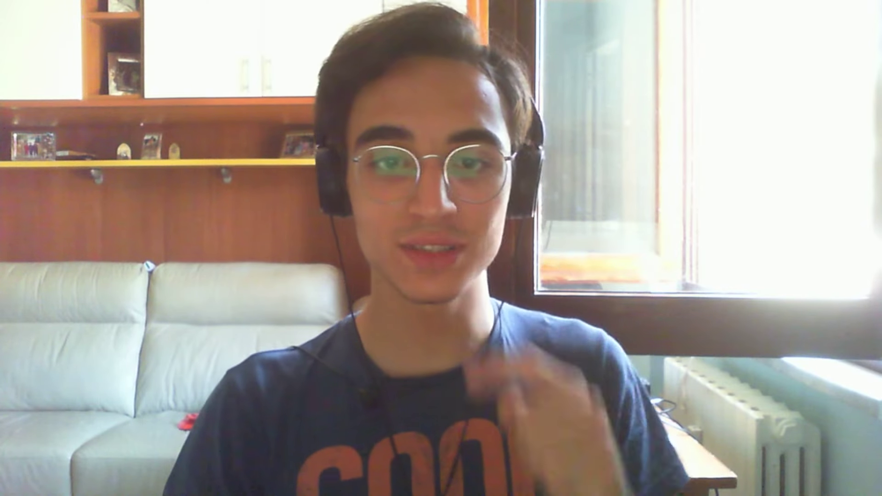